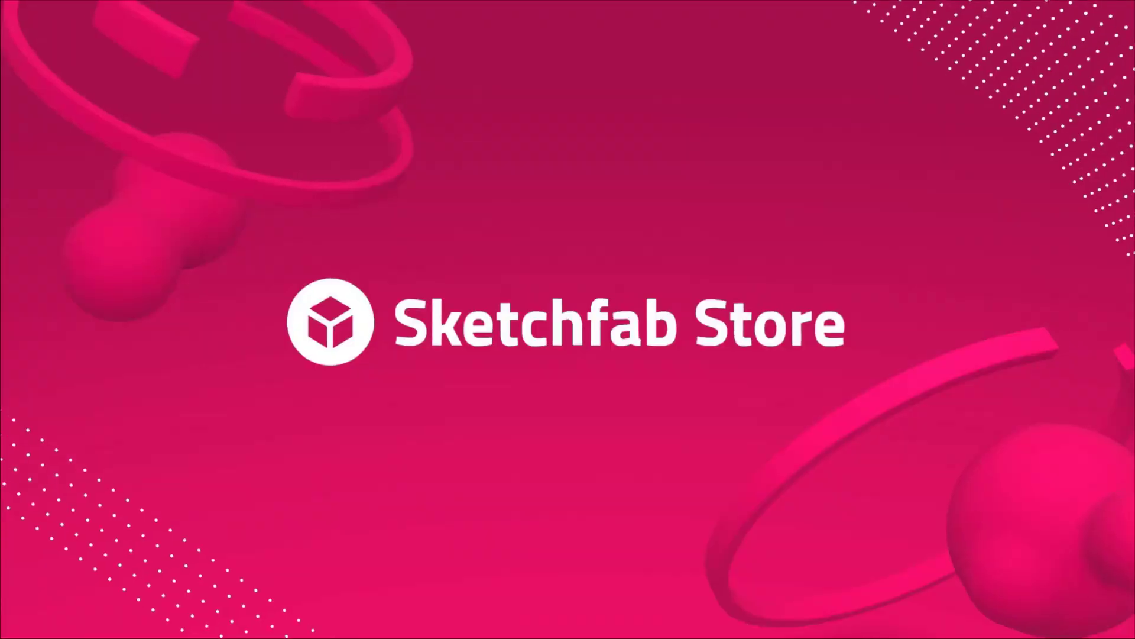
scroll(567, 319, down, 5)
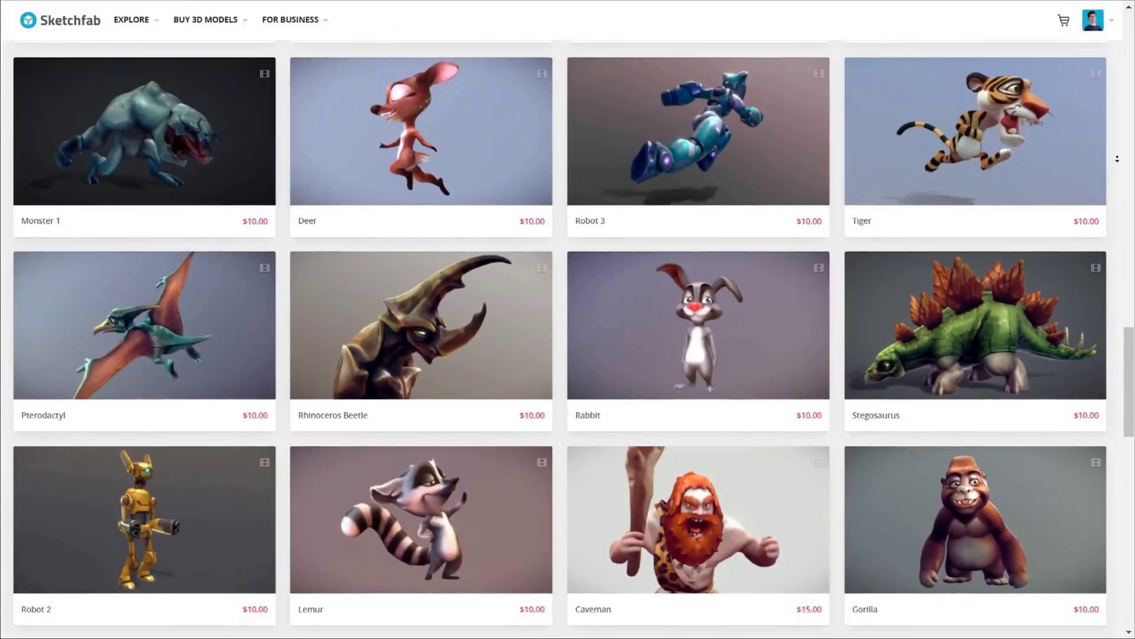
scroll(567, 319, down, 3)
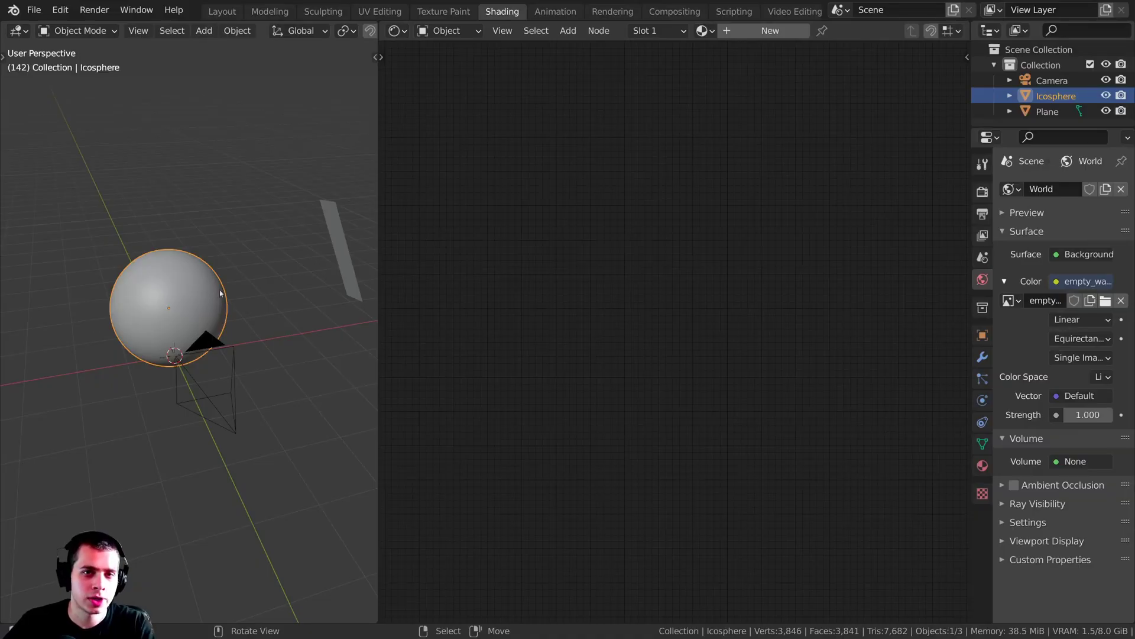
Add a Subdivision Surface modifier with one viewport level to the icosphere.
middle_drag(158, 250, 219, 283)
scroll(218, 283, up, 3)
scroll(140, 331, down, 1)
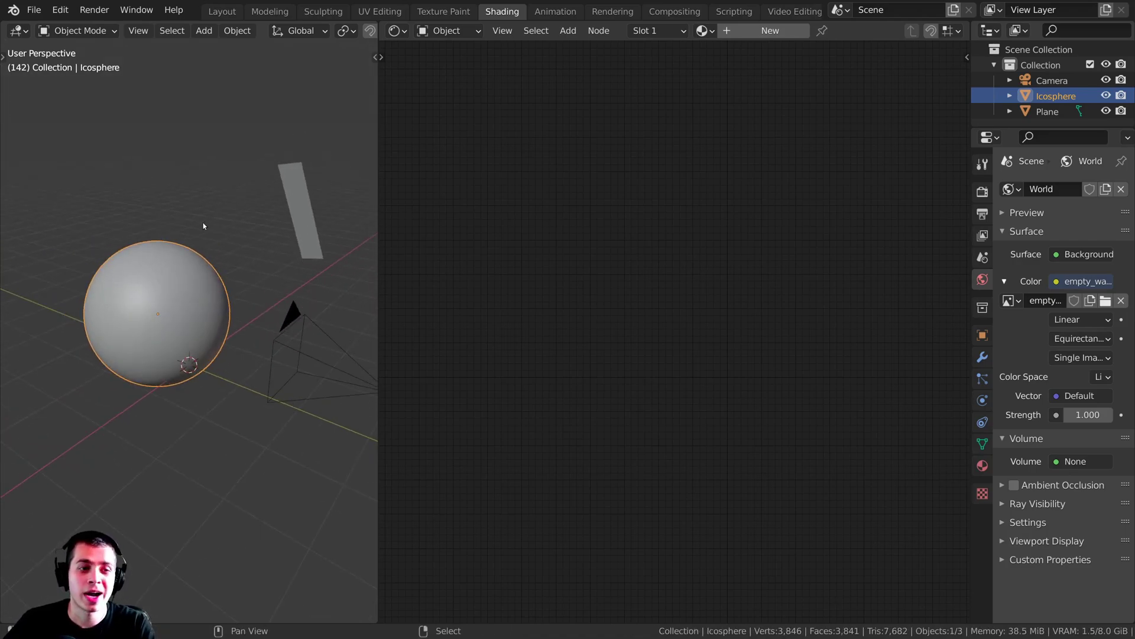
middle_drag(218, 332, 201, 341)
key(Tab)
scroll(177, 313, up, 4)
key(Tab)
shift+middle_drag(304, 298, 439, 333)
key(ctrl+1)
scroll(270, 352, down, 2)
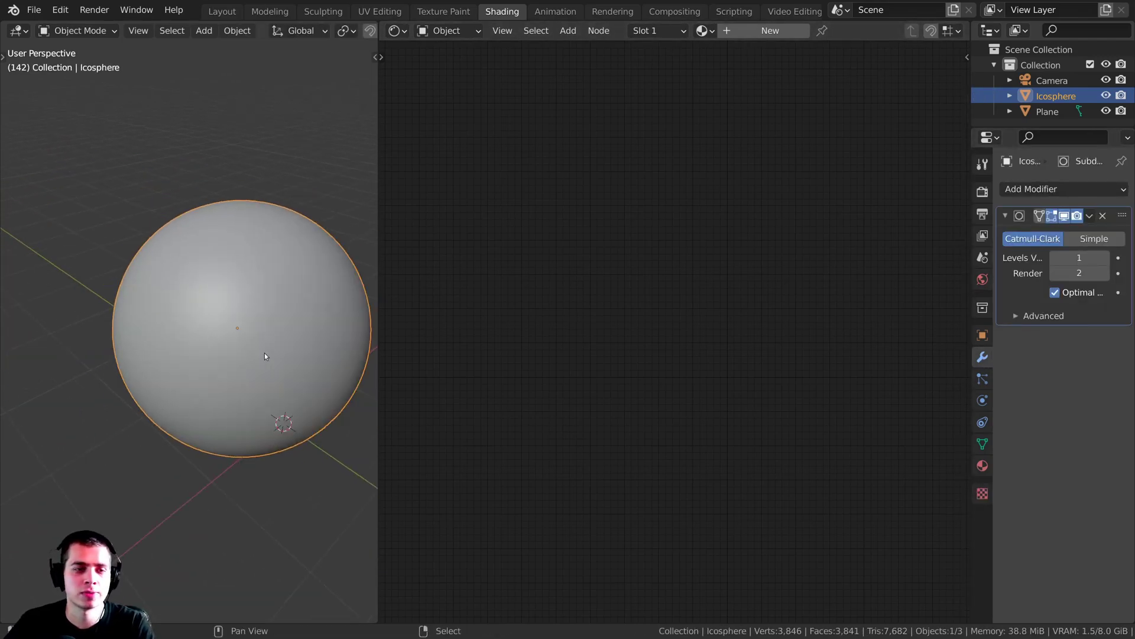
Apply smooth shading to the icosphere.
middle_drag(270, 352, 157, 383)
right_click(212, 266)
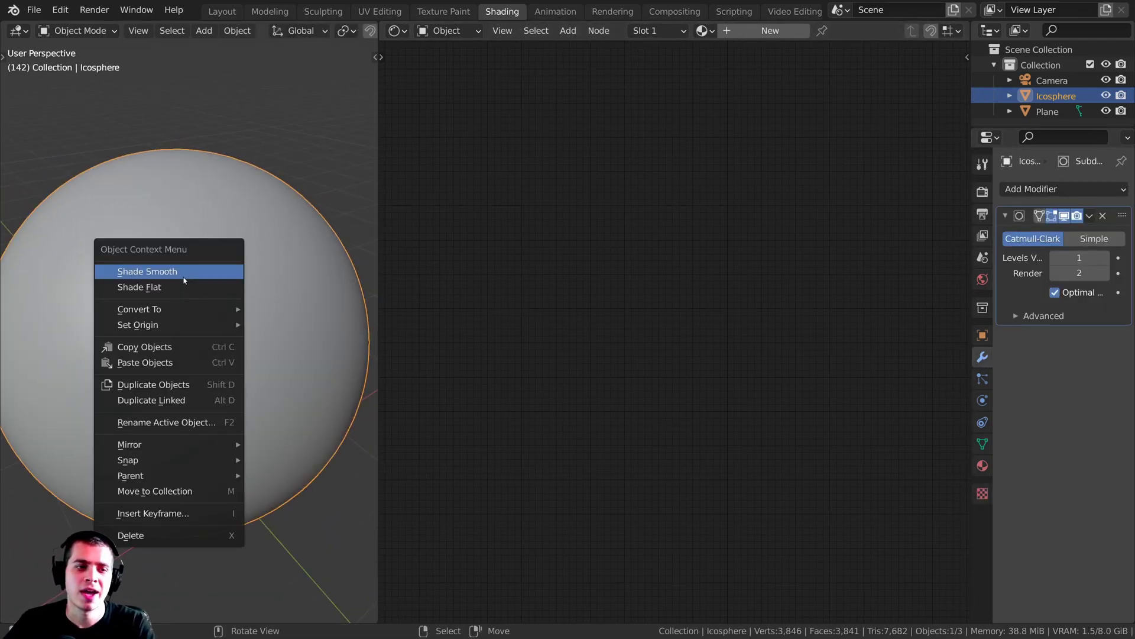
click(209, 267)
Look at the scene through the camera and switch the 3D viewport to rendered shading.
middle_drag(285, 314, 205, 364)
click(183, 357)
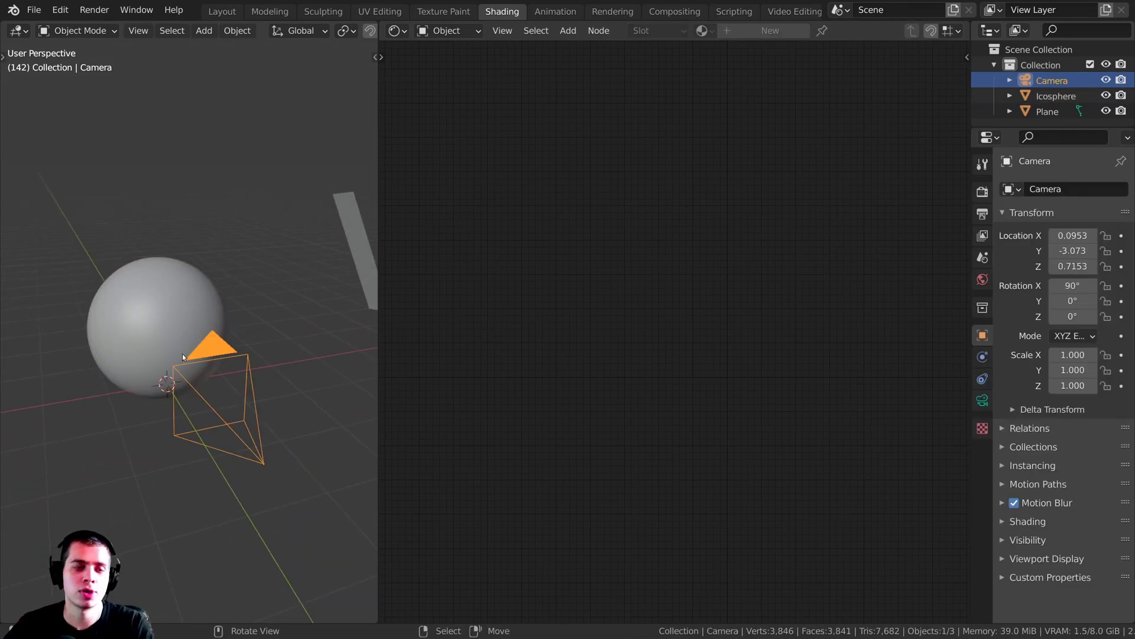
key(KP_0)
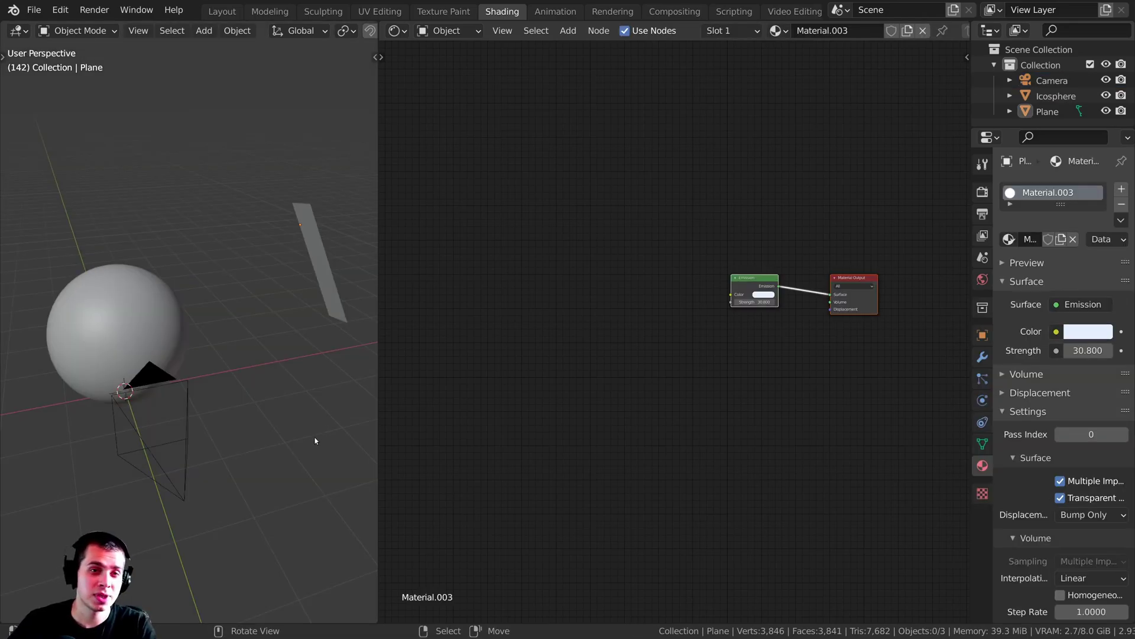
key(z)
click(314, 238)
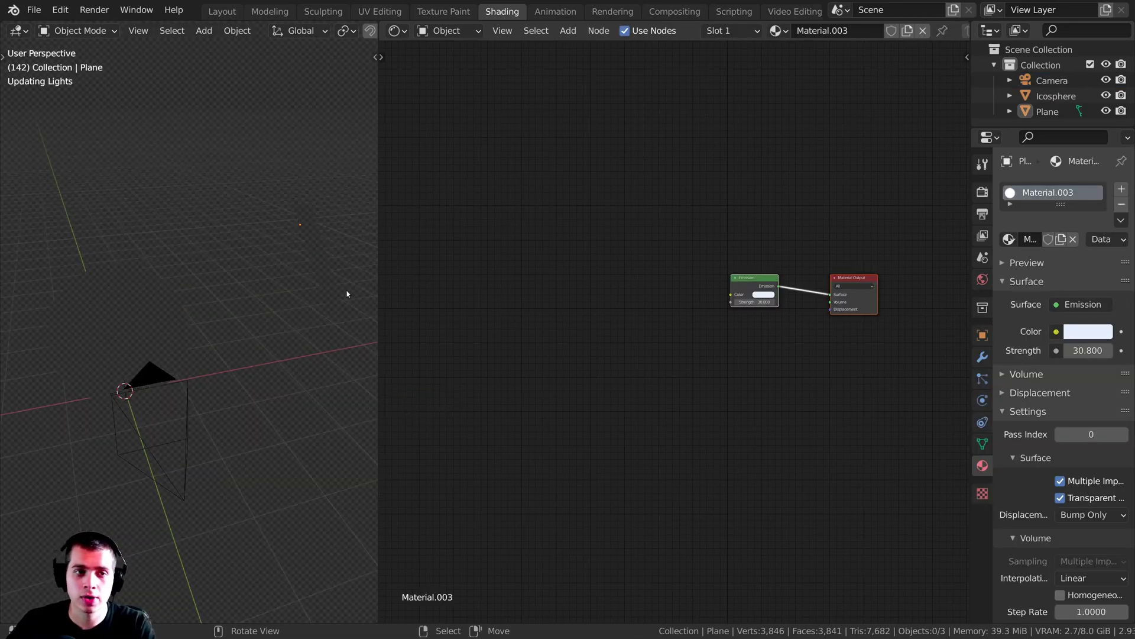
Select the glowing plane beside the sphere and examine the Emission shader node of its material.
right_click(331, 286)
middle_drag(331, 287, 360, 190)
key(g)
right_click(307, 208)
scroll(304, 218, up, 1)
middle_drag(303, 228, 289, 263)
scroll(860, 261, up, 7)
middle_drag(859, 257, 681, 316)
scroll(680, 316, up, 9)
drag(612, 259, 652, 269)
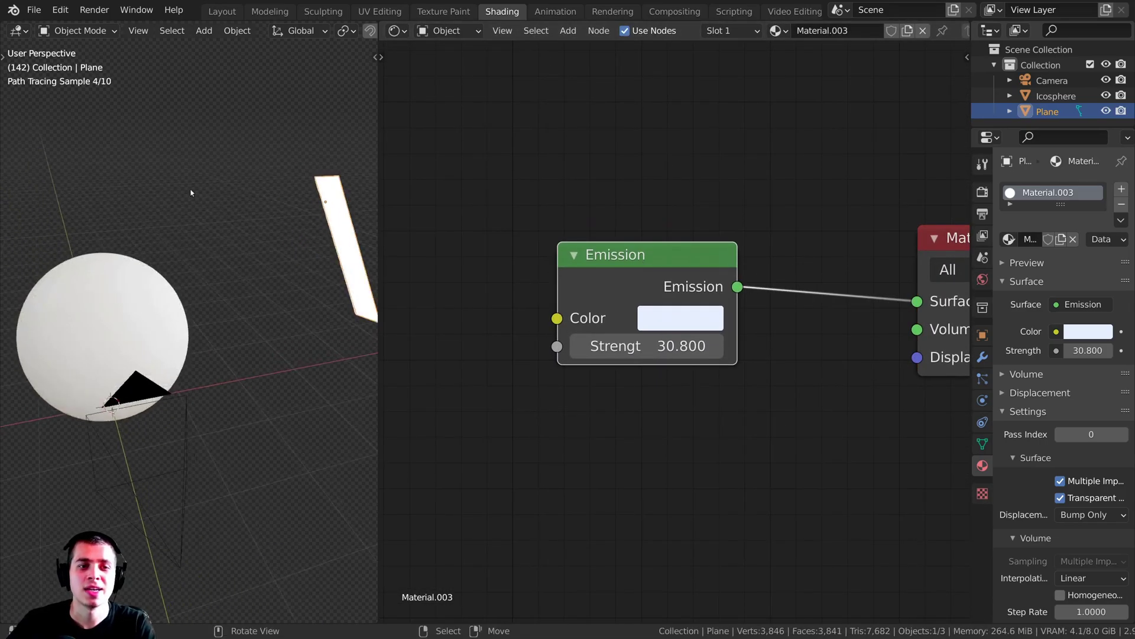
key(shift+a)
mouse_move(190, 144)
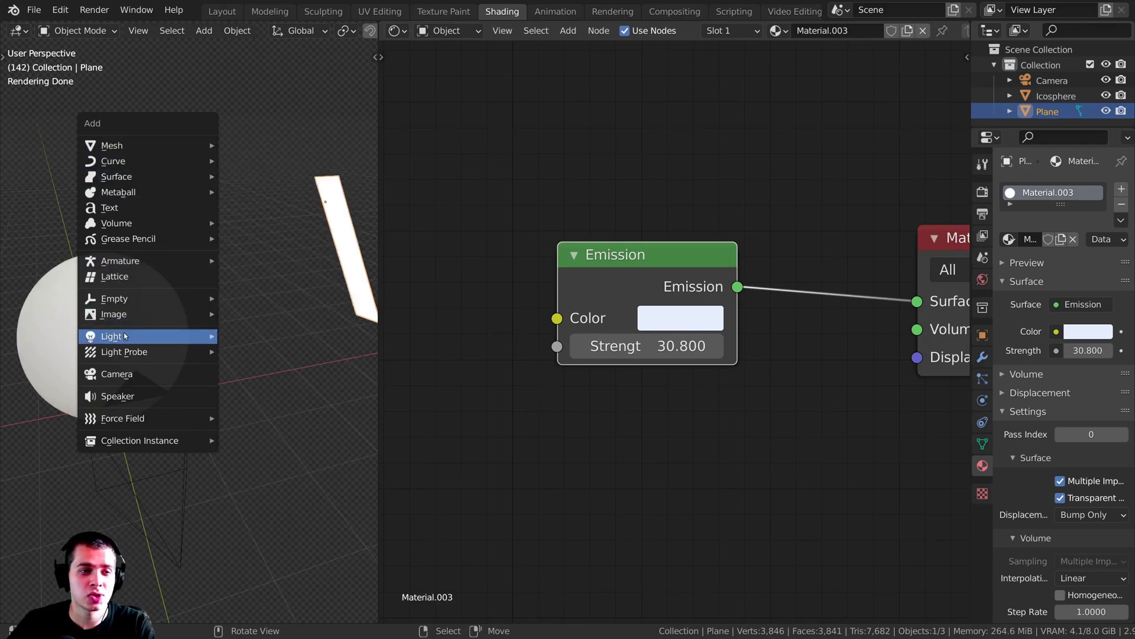
mouse_move(126, 352)
mouse_move(147, 336)
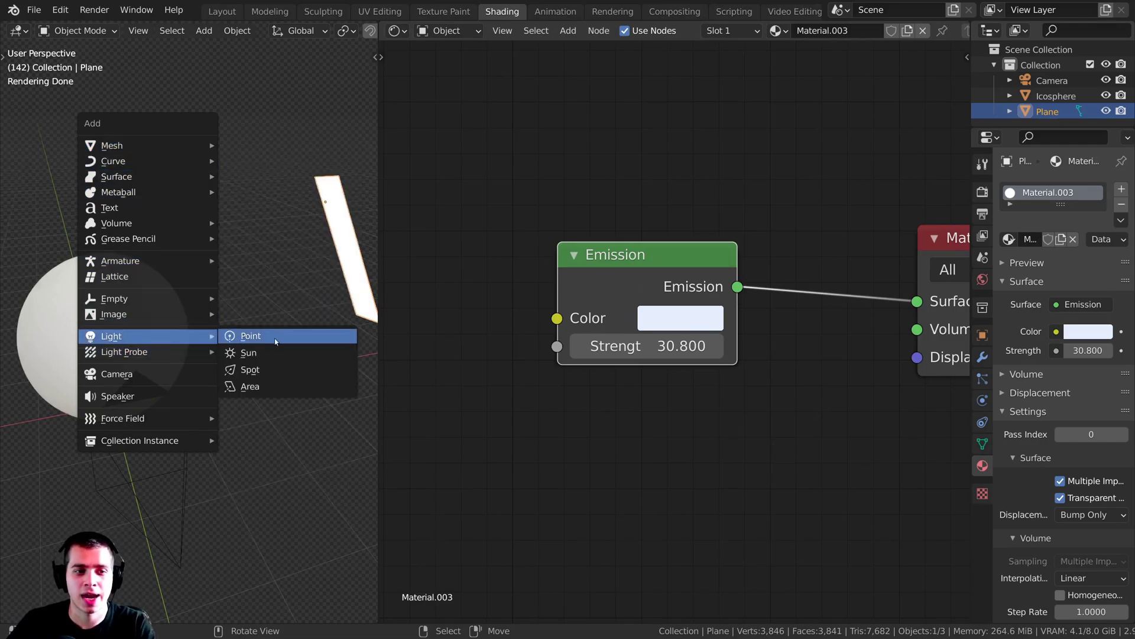
click(249, 386)
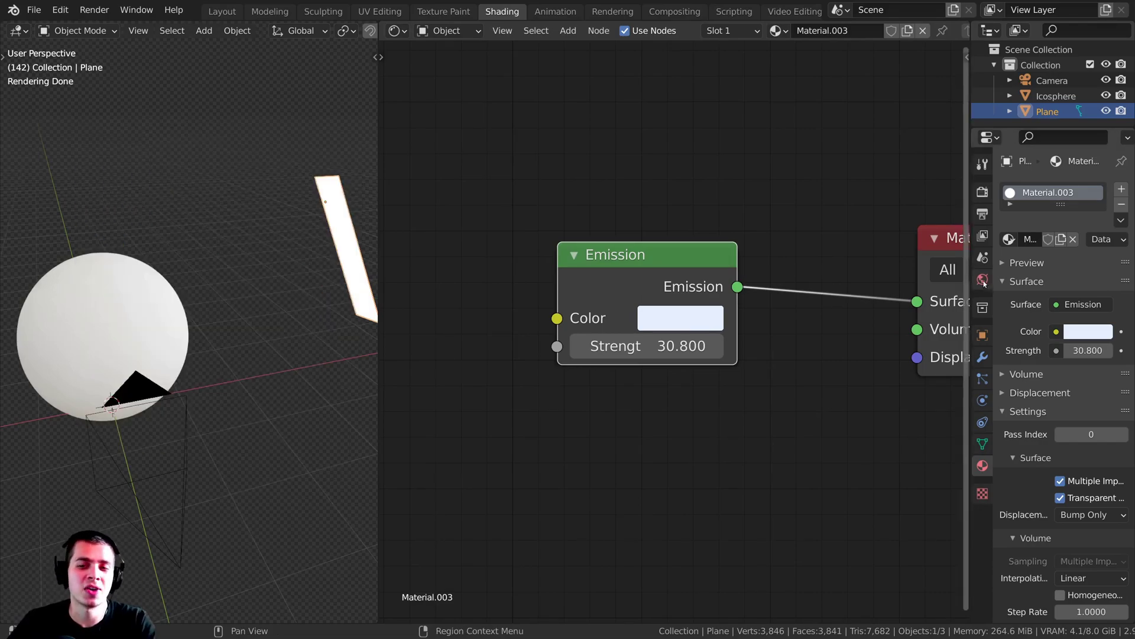
Open the world settings and examine the background's environment image and the texture types available for its colour.
click(982, 279)
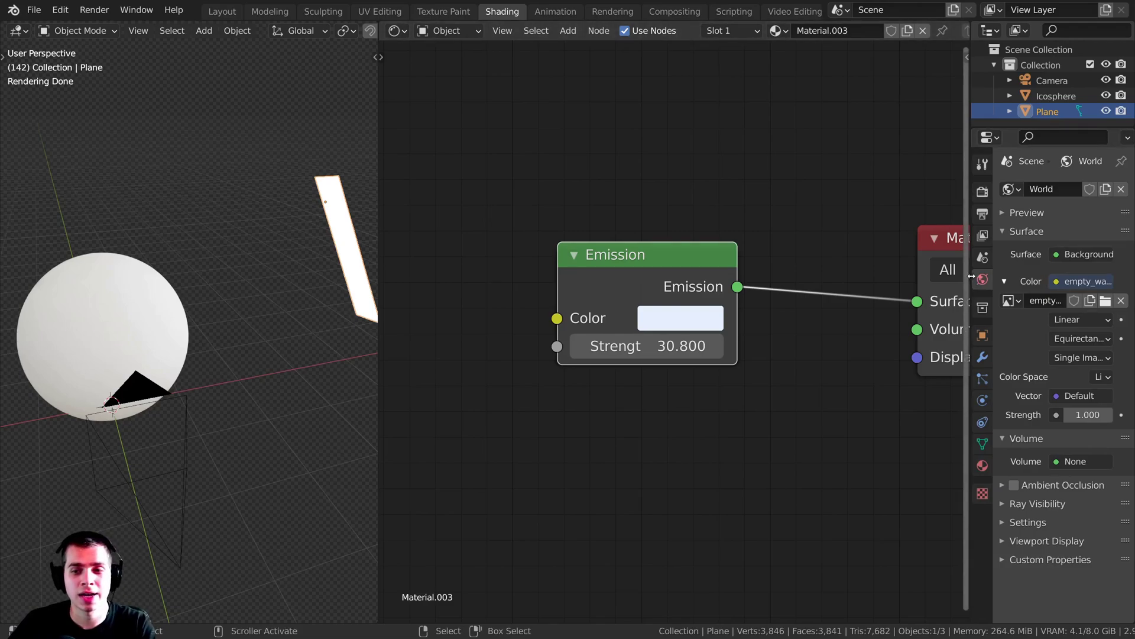
drag(971, 276, 864, 279)
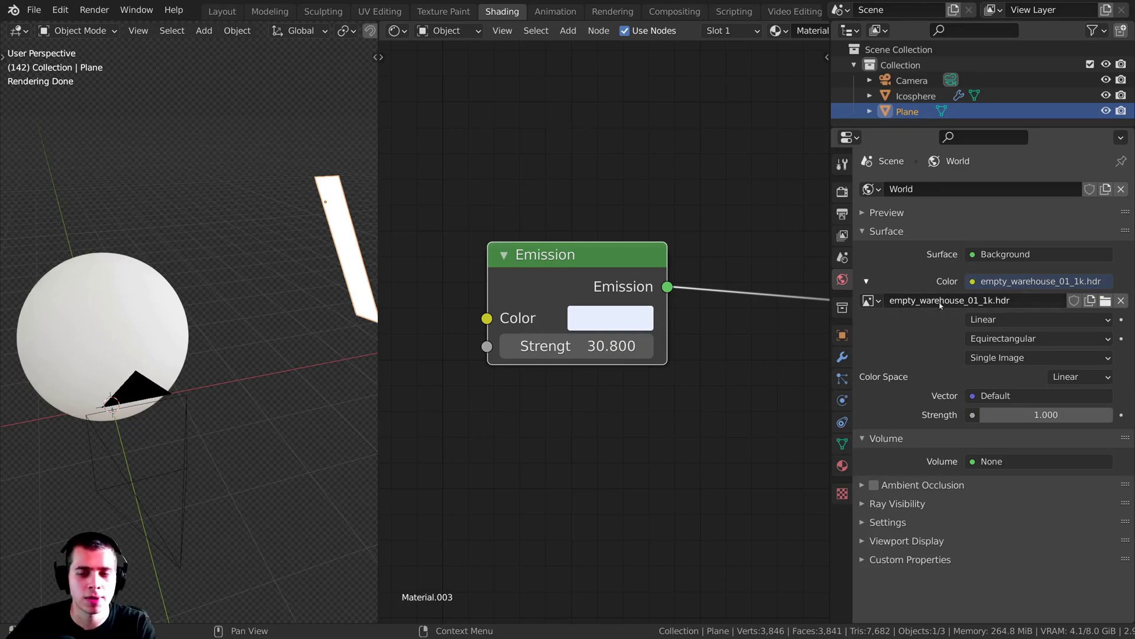
click(974, 284)
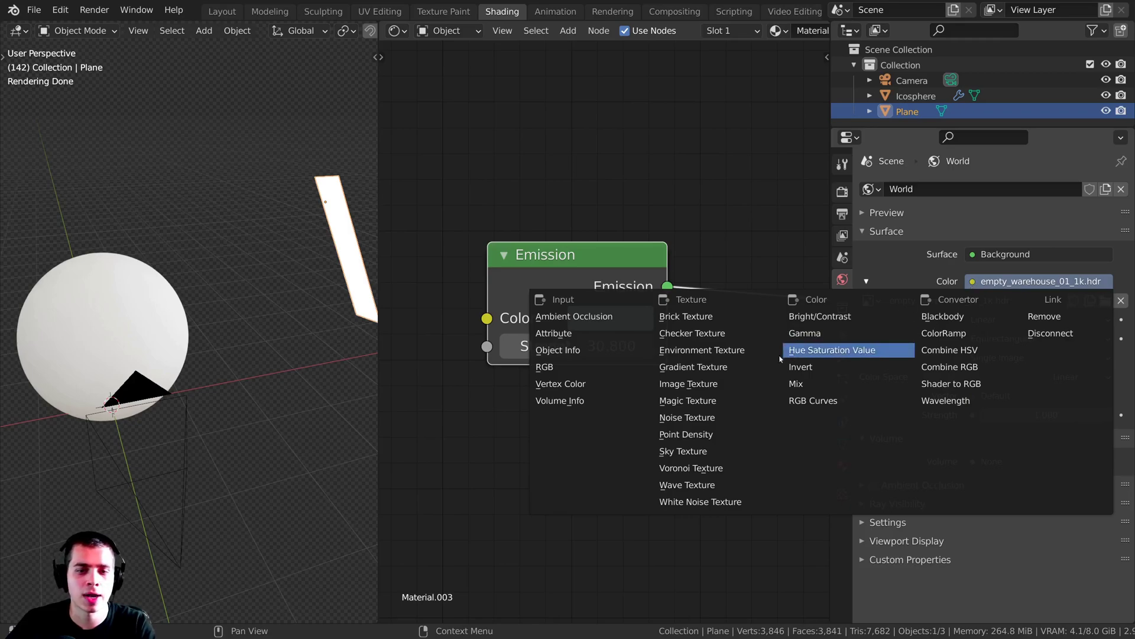
click(1019, 283)
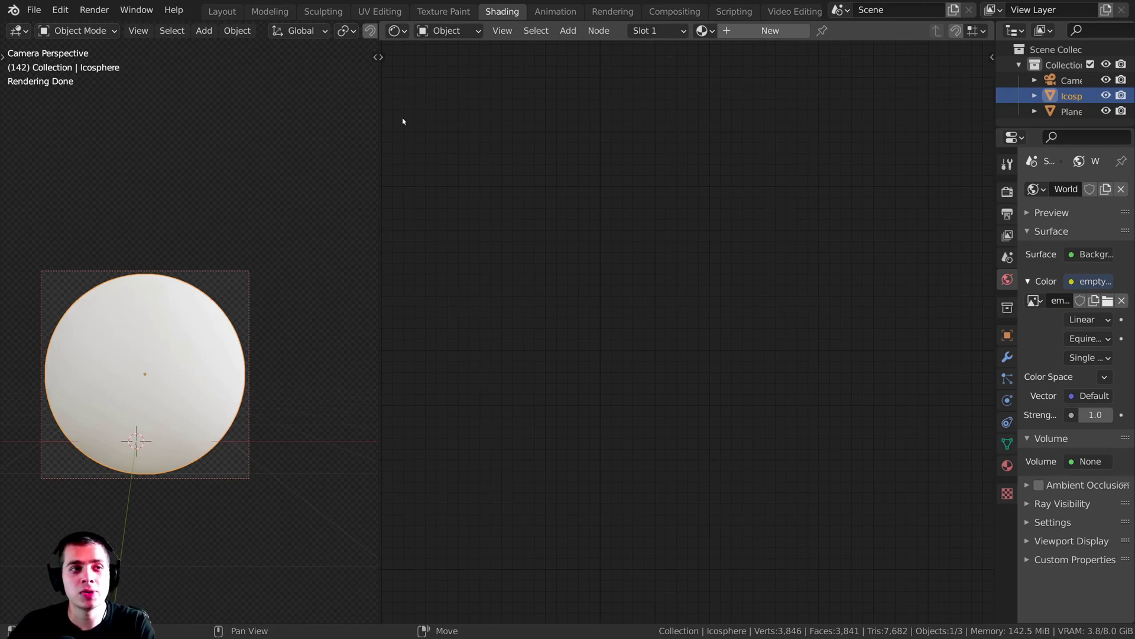
Open the add-ons in the preferences and check that Node Wrangler is enabled, viewing its details.
click(60, 10)
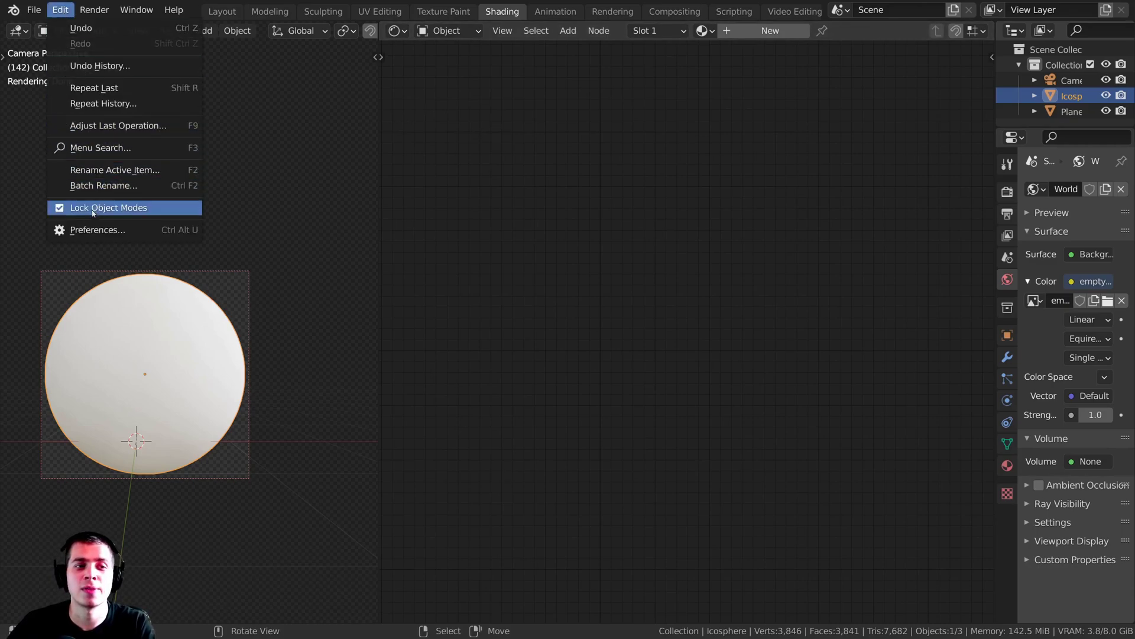
click(110, 229)
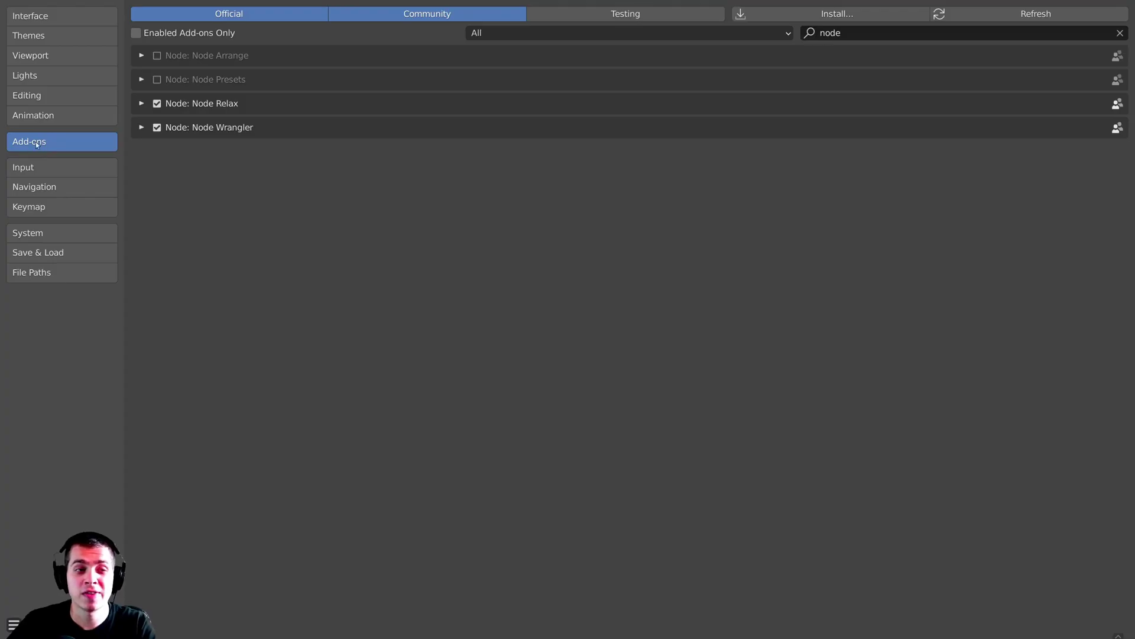
click(817, 36)
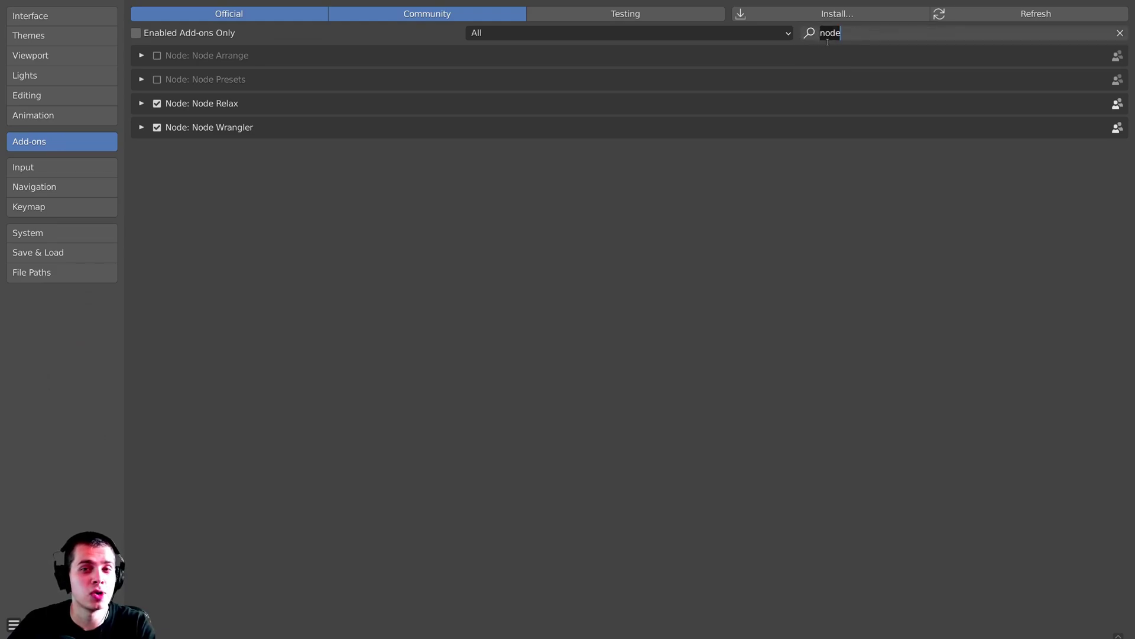
click(467, 203)
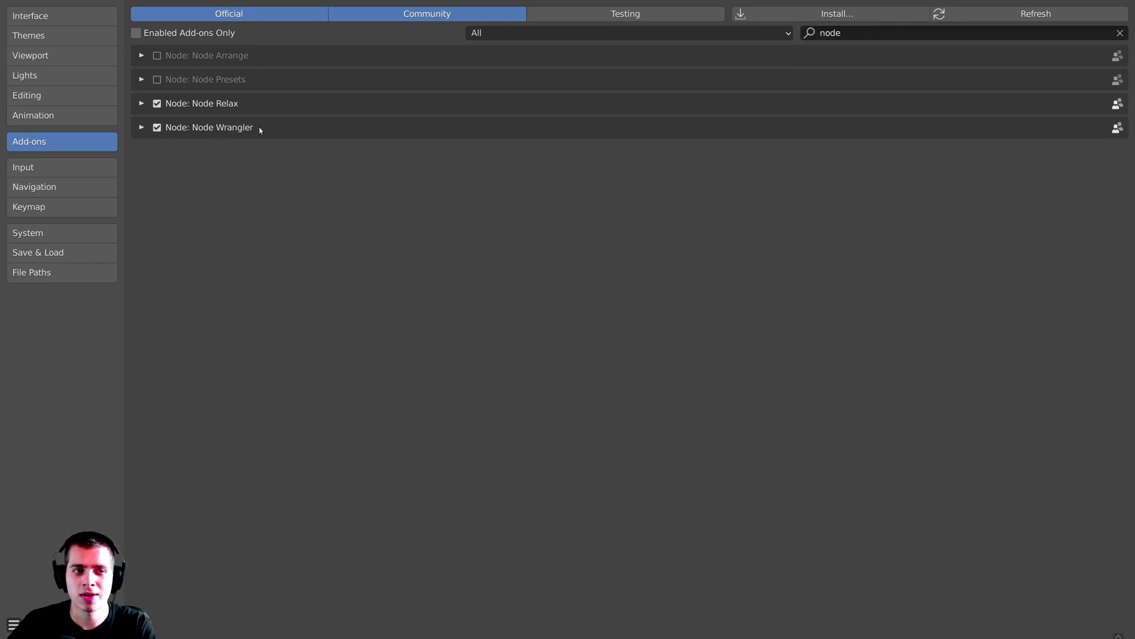
click(141, 128)
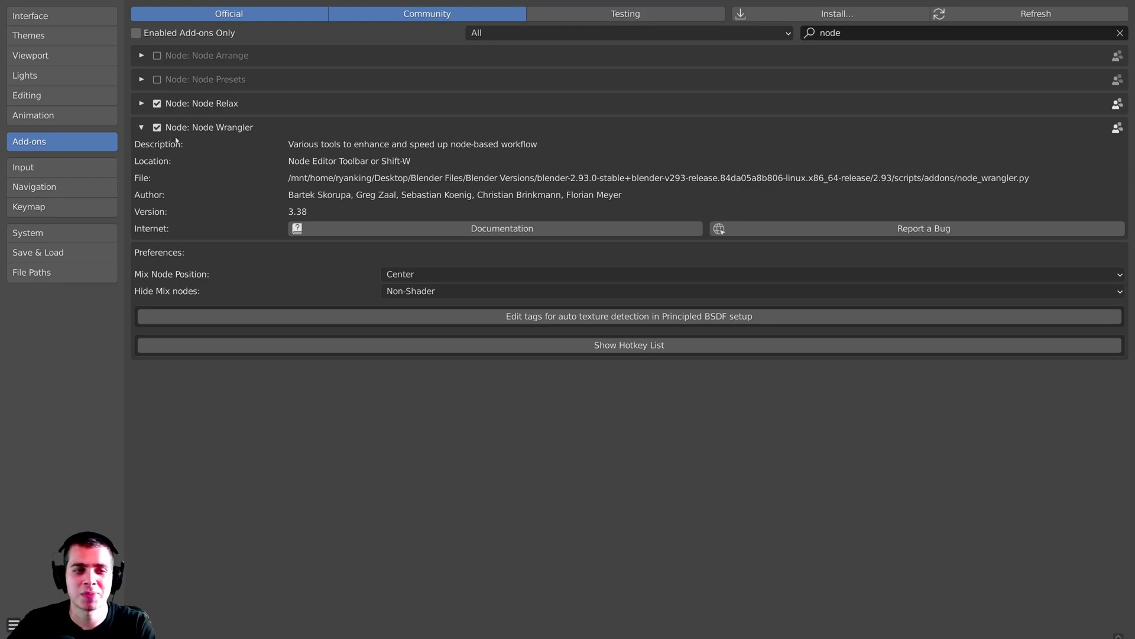
click(141, 128)
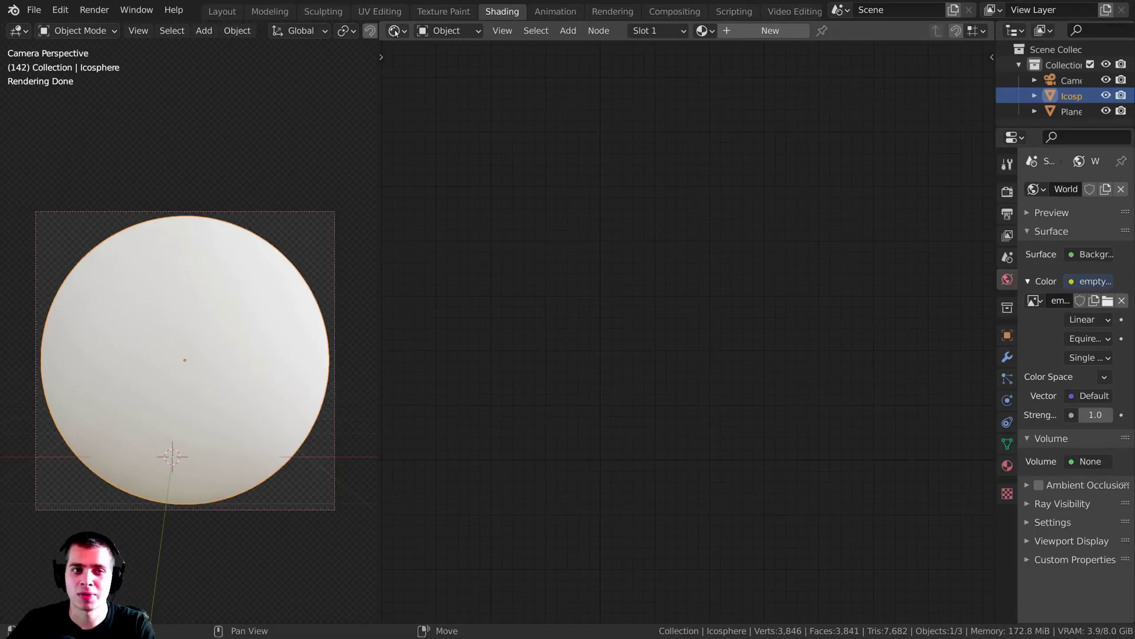
Create a new material on the icosphere in the Shader Editor and name it Procedural Wood.
click(396, 30)
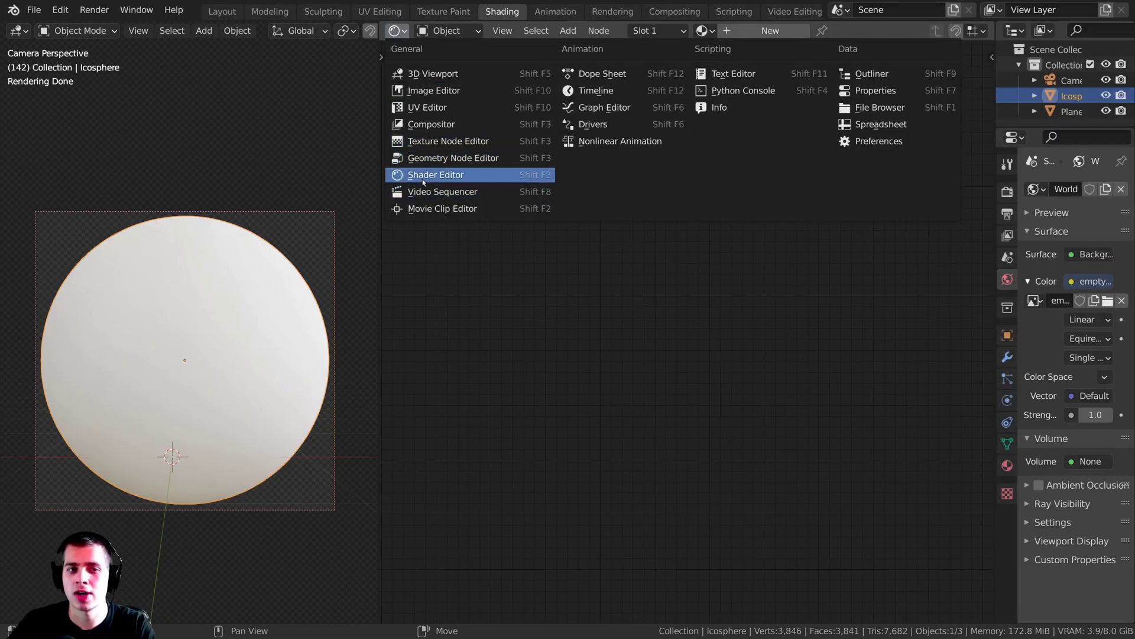
click(811, 279)
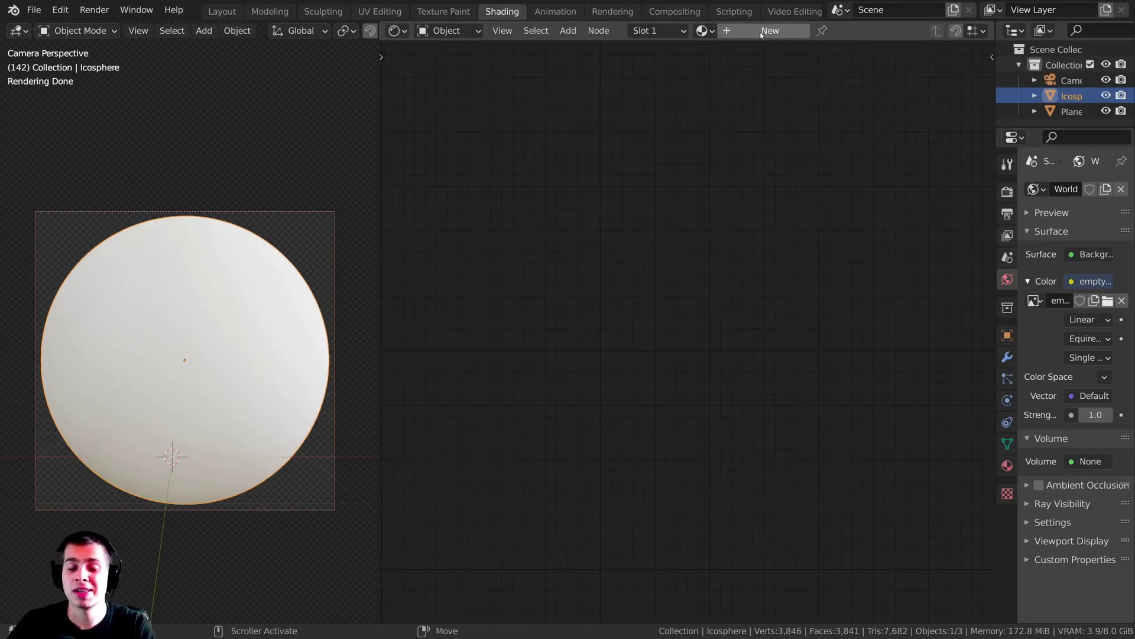
click(761, 32)
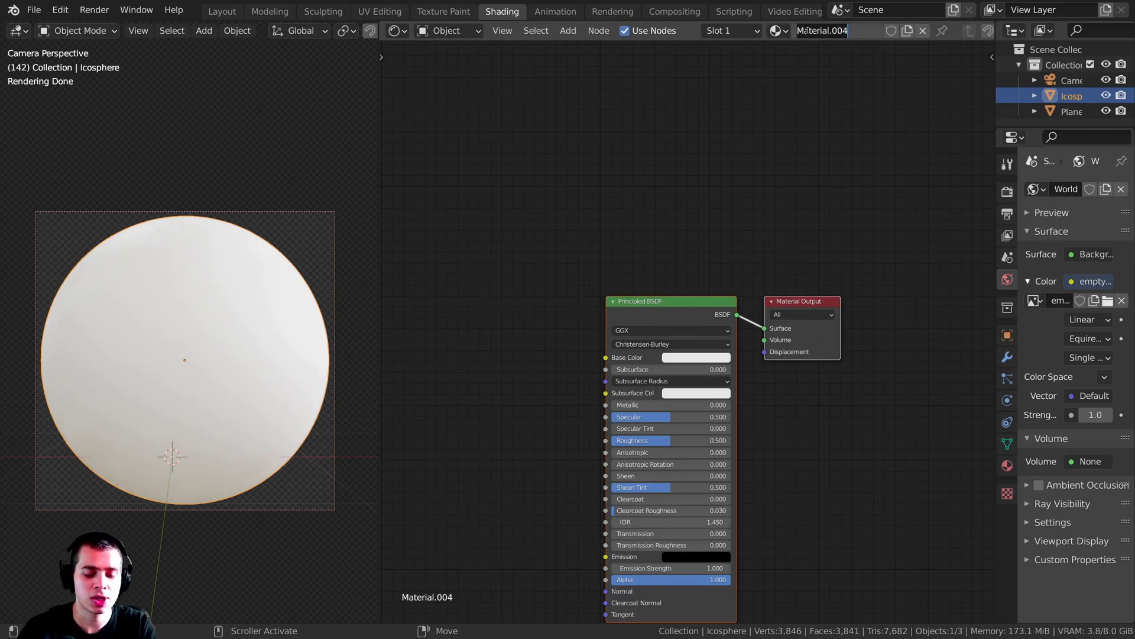
text(Procedural Wood)
key(Return)
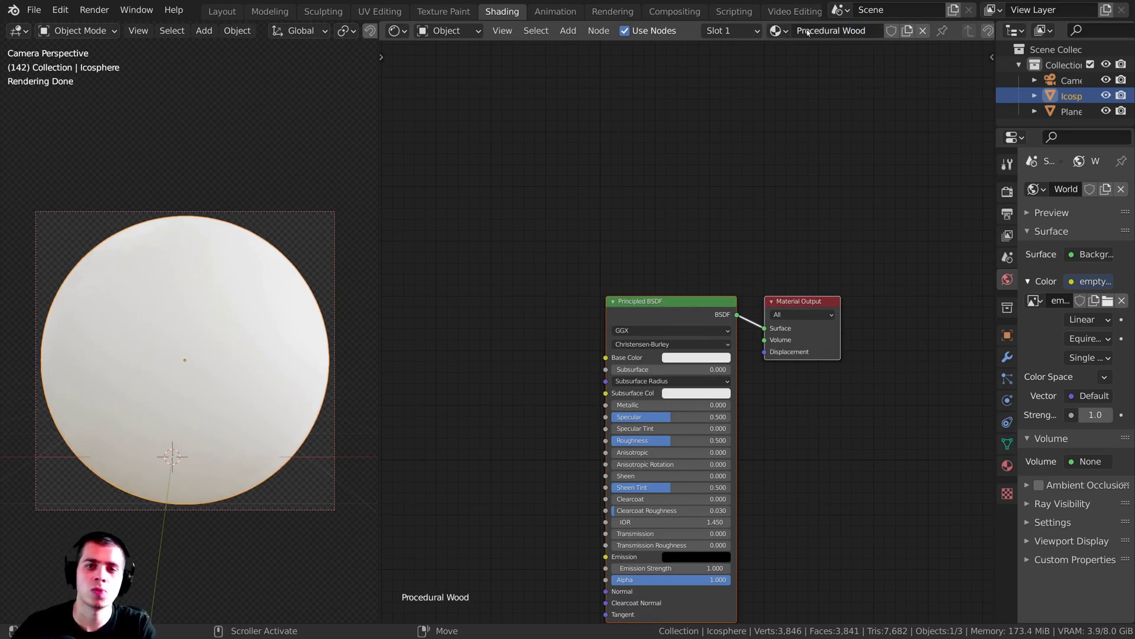
Add a Voronoi Texture node and place it well to the left of the Principled BSDF.
scroll(636, 334, down, 1)
scroll(636, 334, up, 2)
key(shift+a)
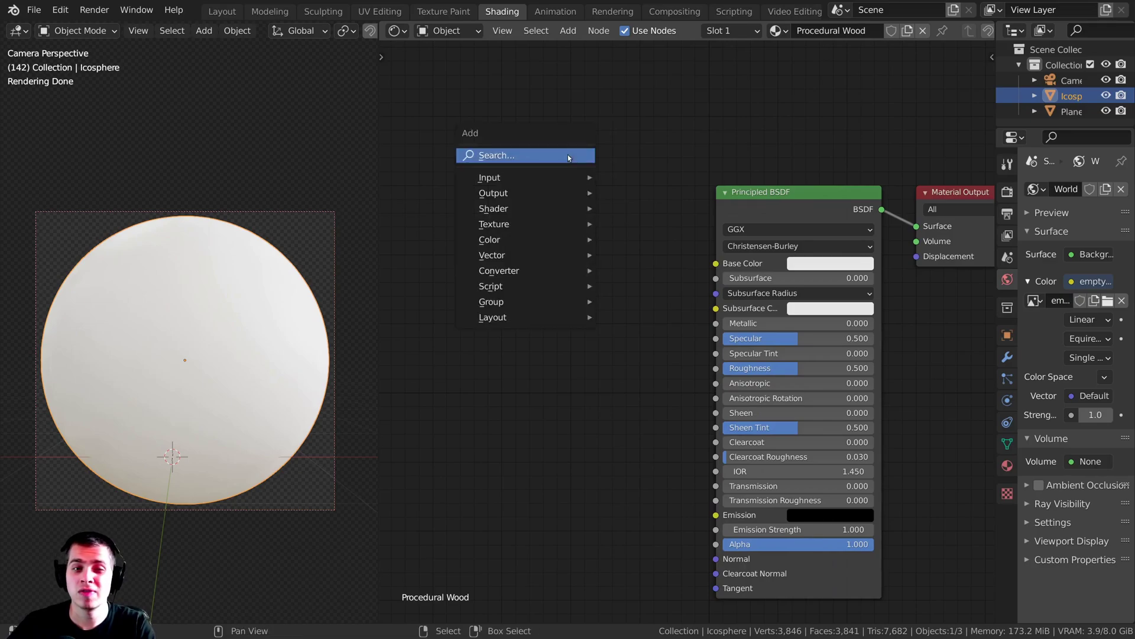
click(568, 154)
text(vor)
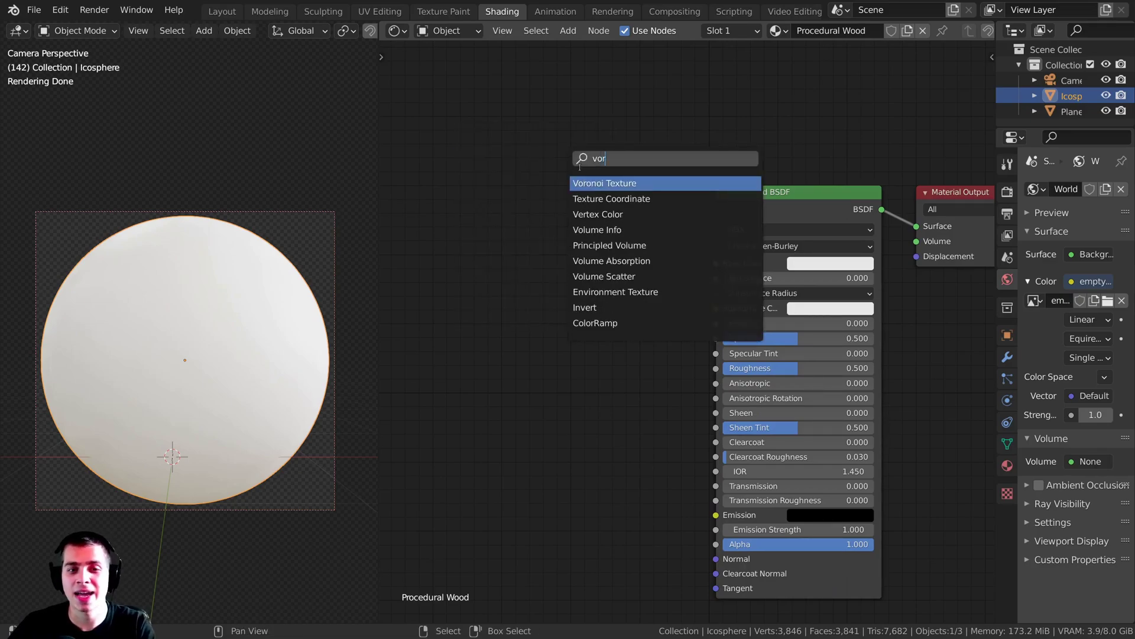
click(590, 183)
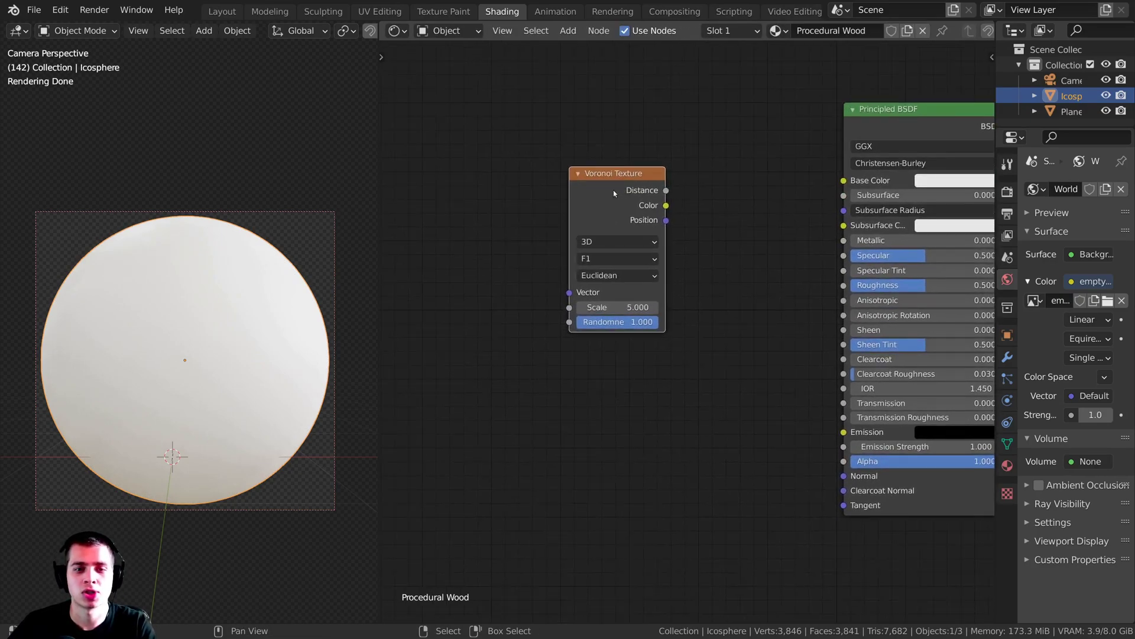
click(629, 202)
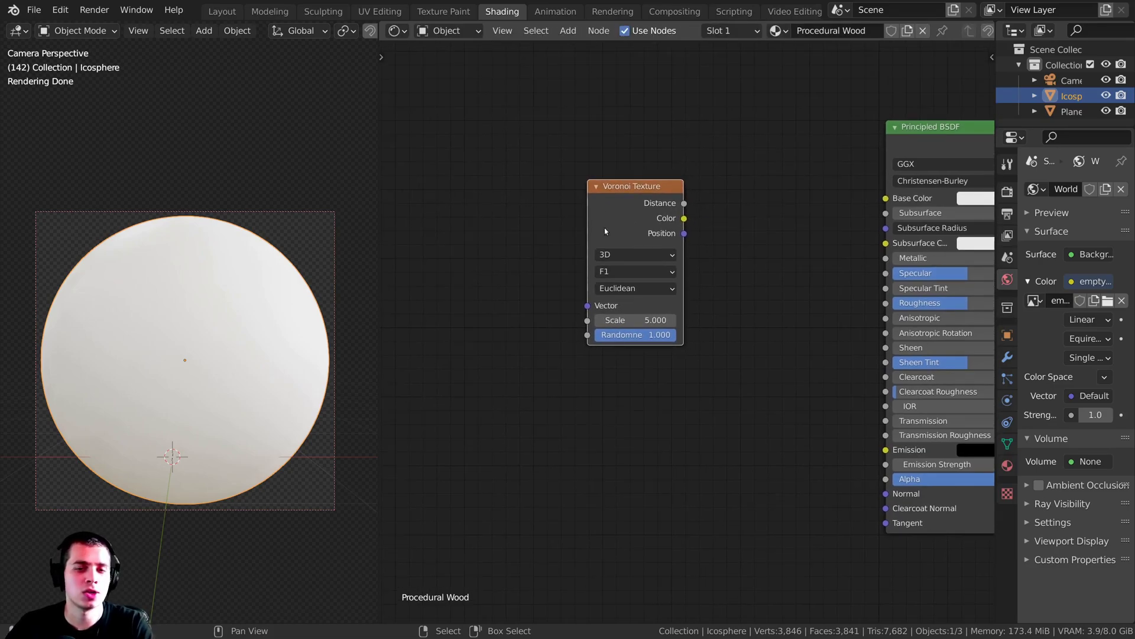
middle_drag(622, 218, 612, 221)
drag(609, 217, 603, 199)
Preview the Voronoi Texture's Distance output directly on the sphere and tidy the node positions.
ctrl+shift+click(618, 213)
scroll(688, 195, down, 3)
middle_drag(860, 176, 808, 217)
drag(961, 192, 958, 181)
middle_drag(877, 180, 831, 180)
drag(494, 239, 494, 227)
Set the Voronoi Texture's scale to 6.
scroll(229, 339, up, 2)
scroll(229, 338, down, 2)
scroll(506, 360, up, 3)
click(581, 341)
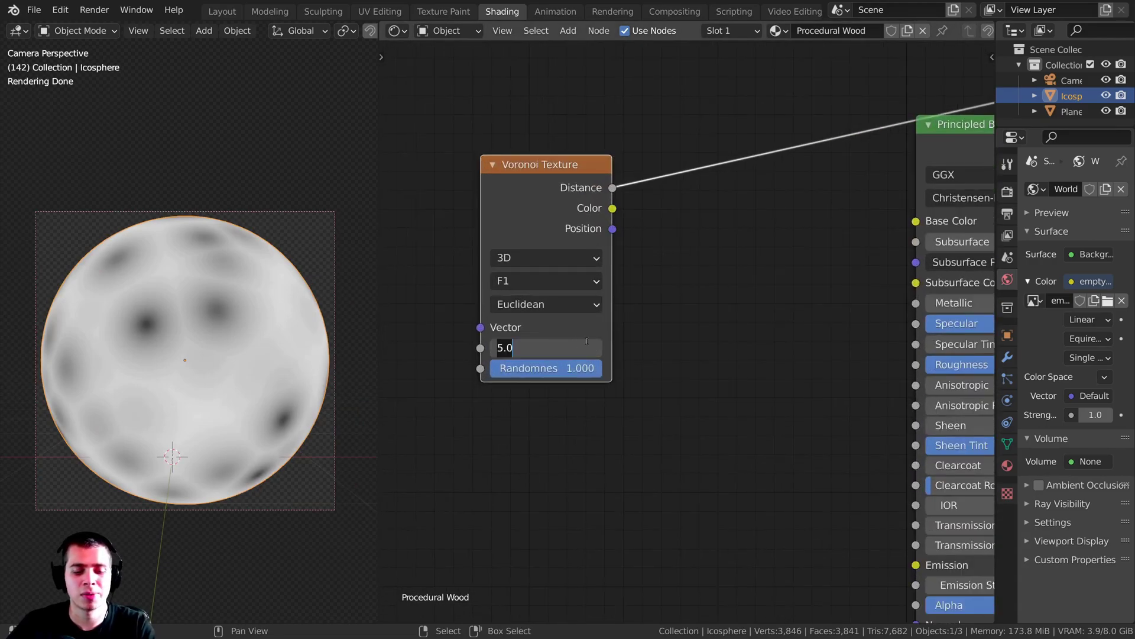
text(6)
key(Return)
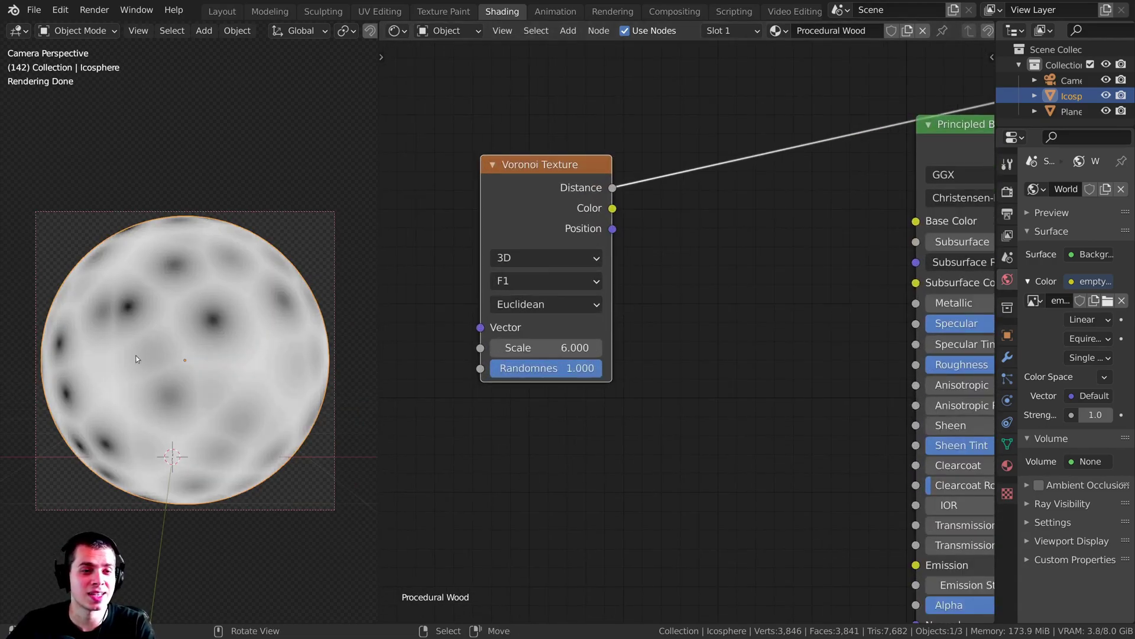
scroll(569, 428, down, 1)
scroll(569, 428, down, 1)
Add Mapping and Texture Coordinate nodes in front of the Voronoi Texture with Node Wrangler and space them out.
middle_drag(569, 296, 642, 257)
middle_drag(601, 211, 588, 203)
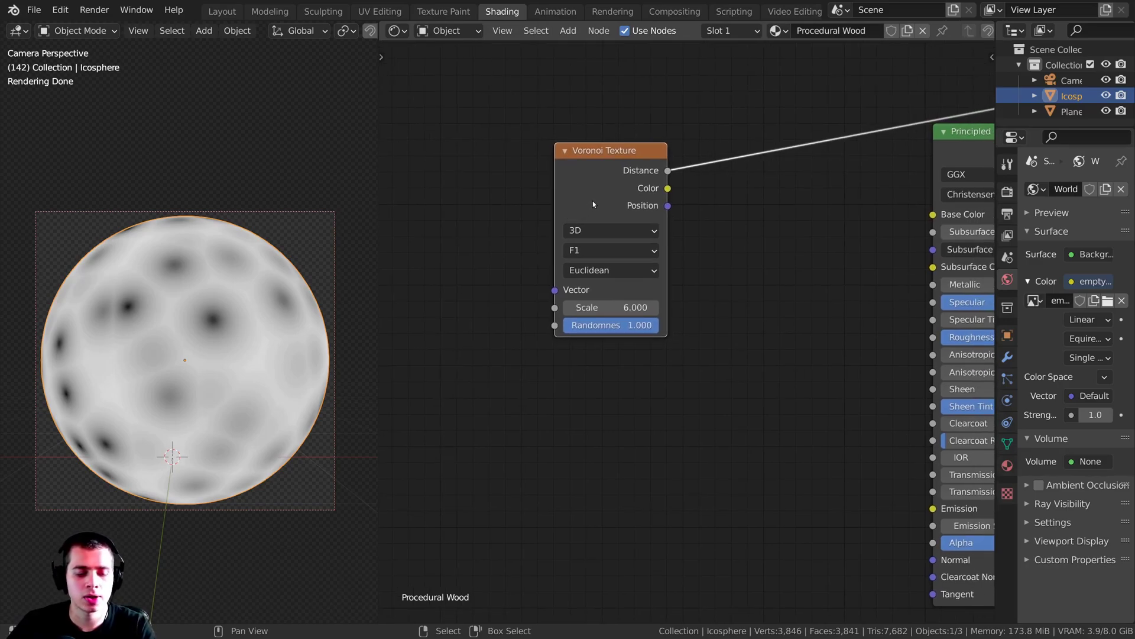
drag(592, 175, 582, 168)
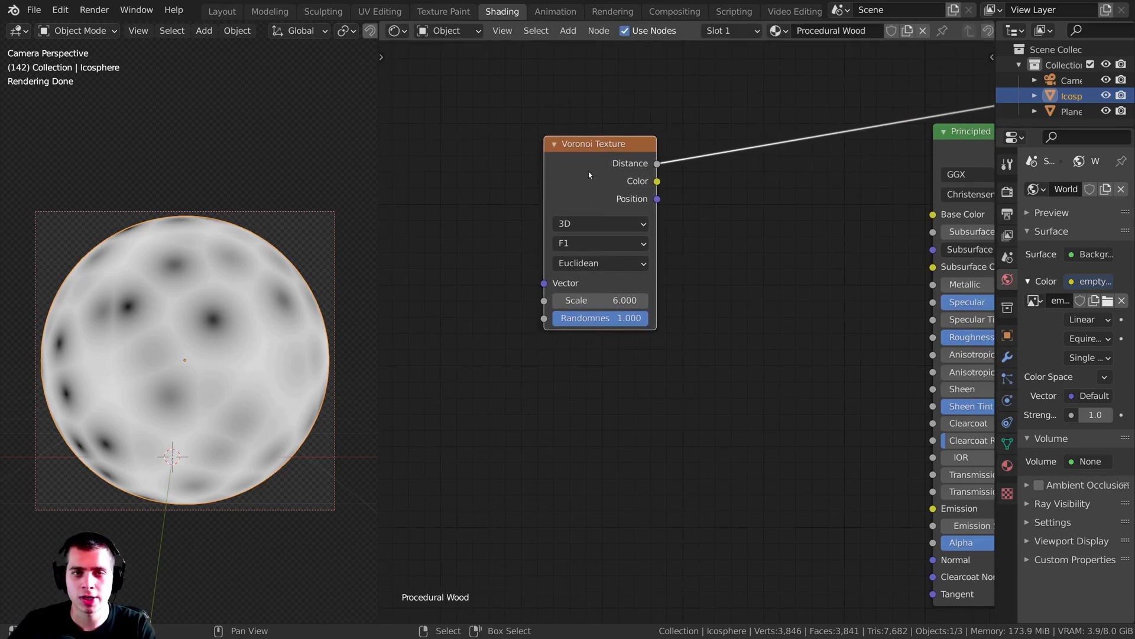
key(ctrl+t)
middle_drag(386, 230, 540, 237)
drag(540, 238, 541, 203)
middle_drag(414, 253, 590, 270)
drag(590, 270, 597, 250)
middle_drag(597, 251, 527, 246)
scroll(527, 246, up, 1)
Connect the Texture Coordinate's Object output to the Mapping node's Vector input and open the Mapping type options.
key(alt+a)
drag(541, 275, 592, 235)
drag(615, 236, 621, 236)
drag(873, 187, 875, 190)
click(678, 216)
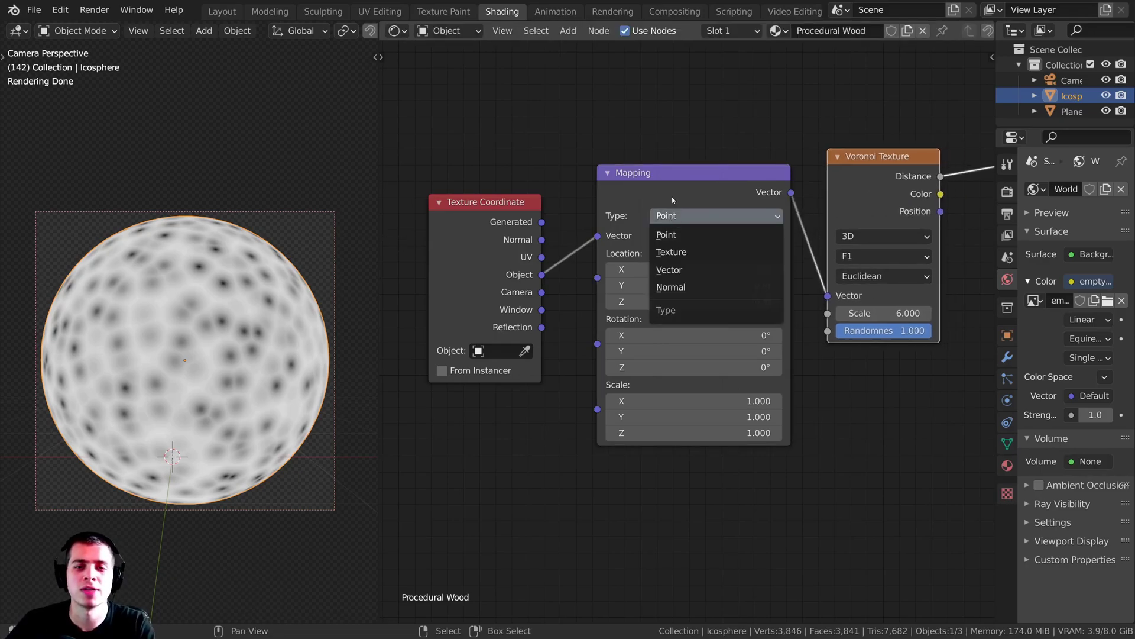
Close the Mapping type options and move the Voronoi Texture node farther away from the Mapping node.
drag(666, 189, 643, 188)
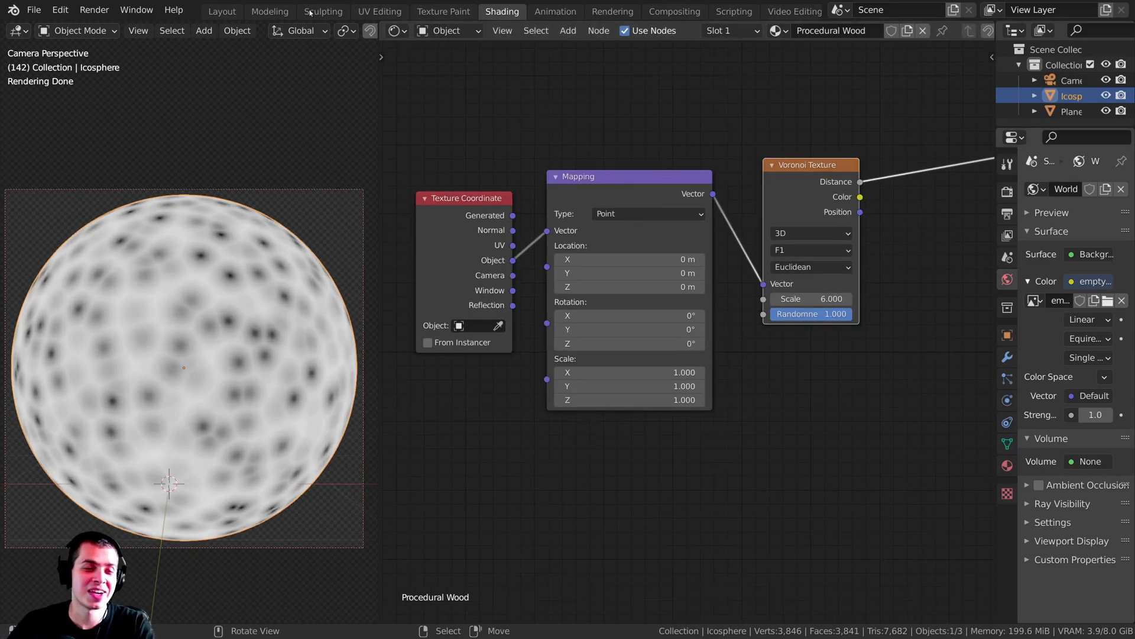
shift+middle_drag(359, 273, 361, 263)
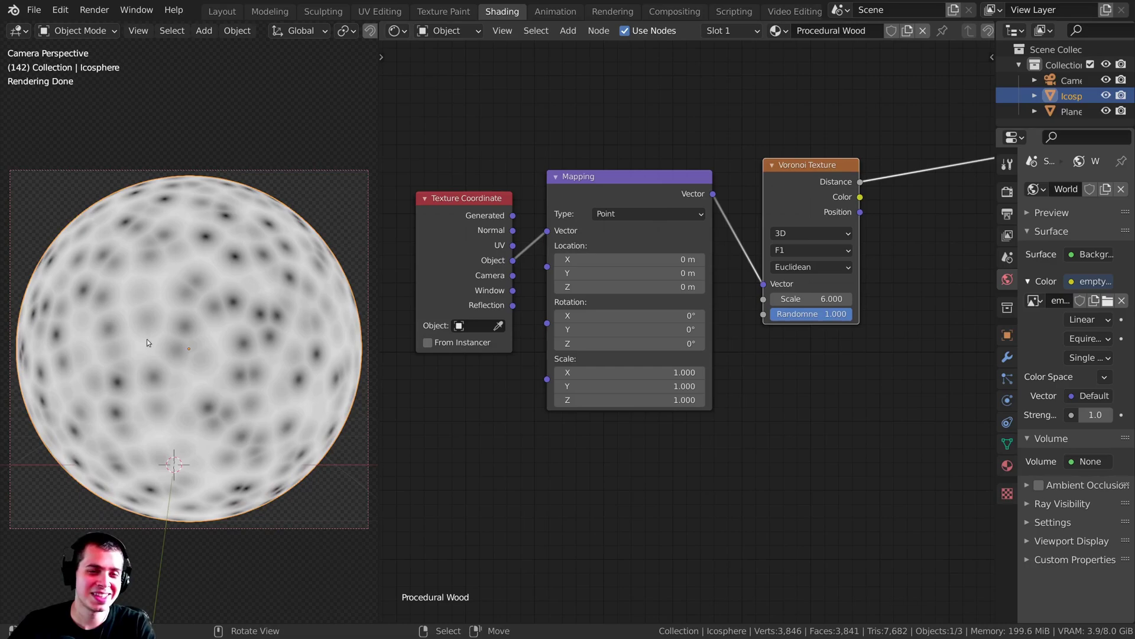
middle_drag(631, 321, 599, 324)
middle_drag(735, 204, 712, 205)
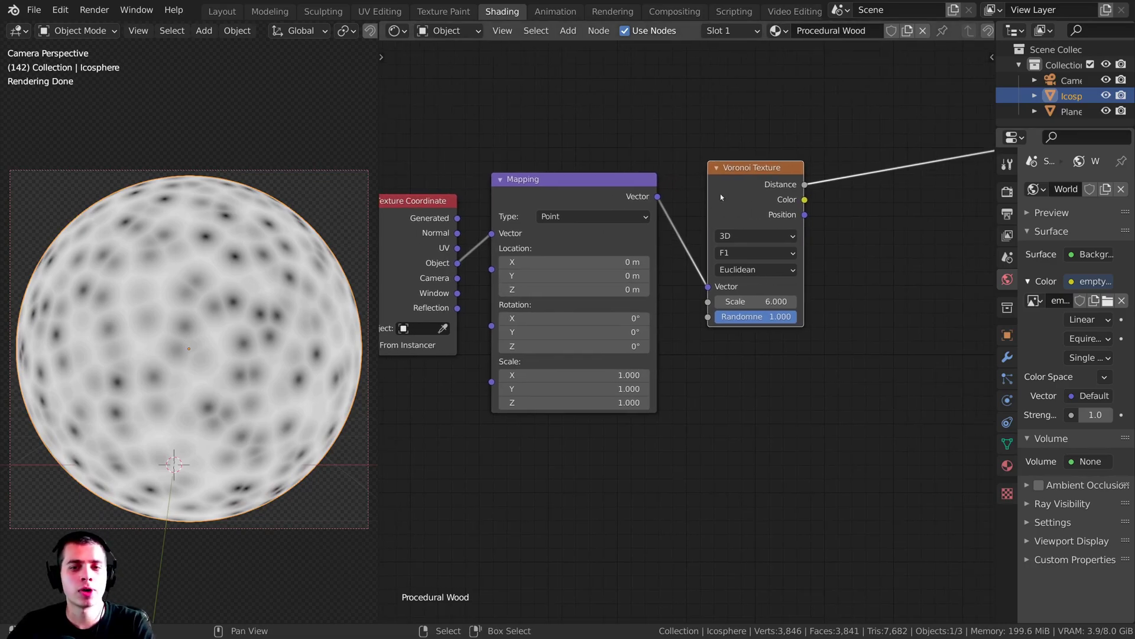
drag(711, 184, 738, 188)
middle_drag(666, 227, 625, 307)
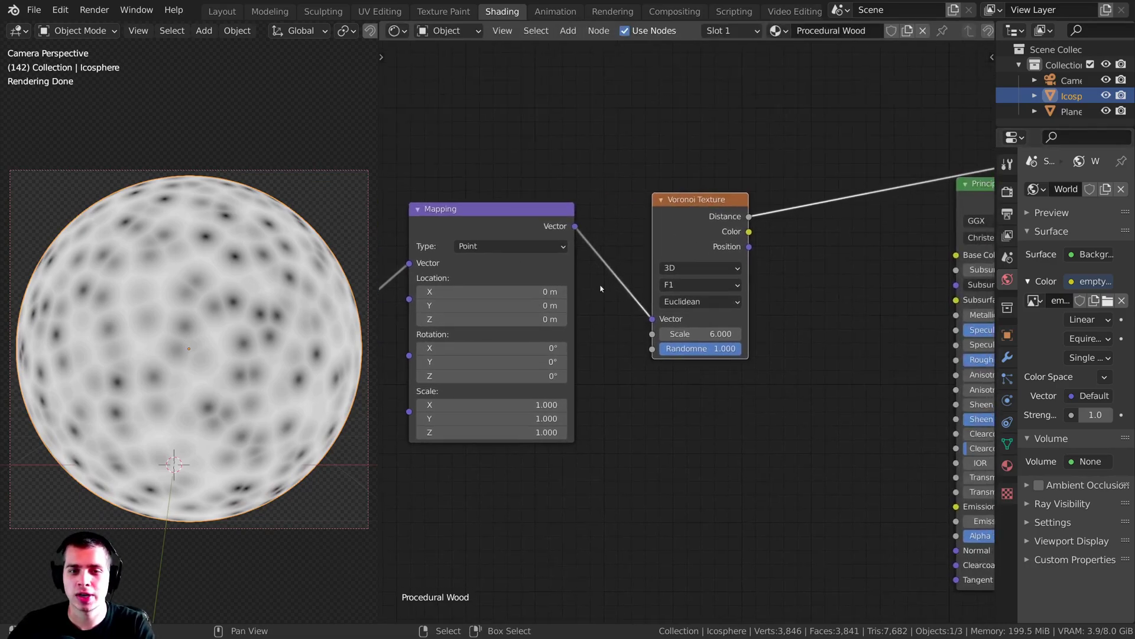
scroll(693, 330, up, 1)
drag(679, 211, 712, 203)
scroll(704, 308, up, 3)
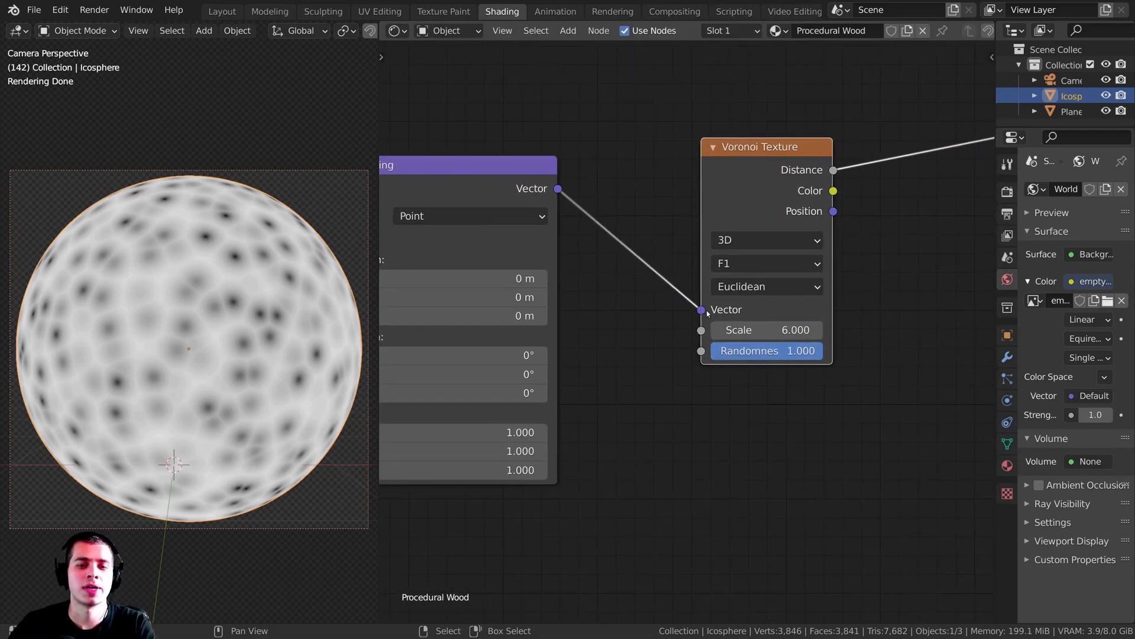
mouse_move(701, 310)
mouse_down()
mouse_move(685, 312)
mouse_move(701, 310)
mouse_up()
scroll(668, 321, down, 1)
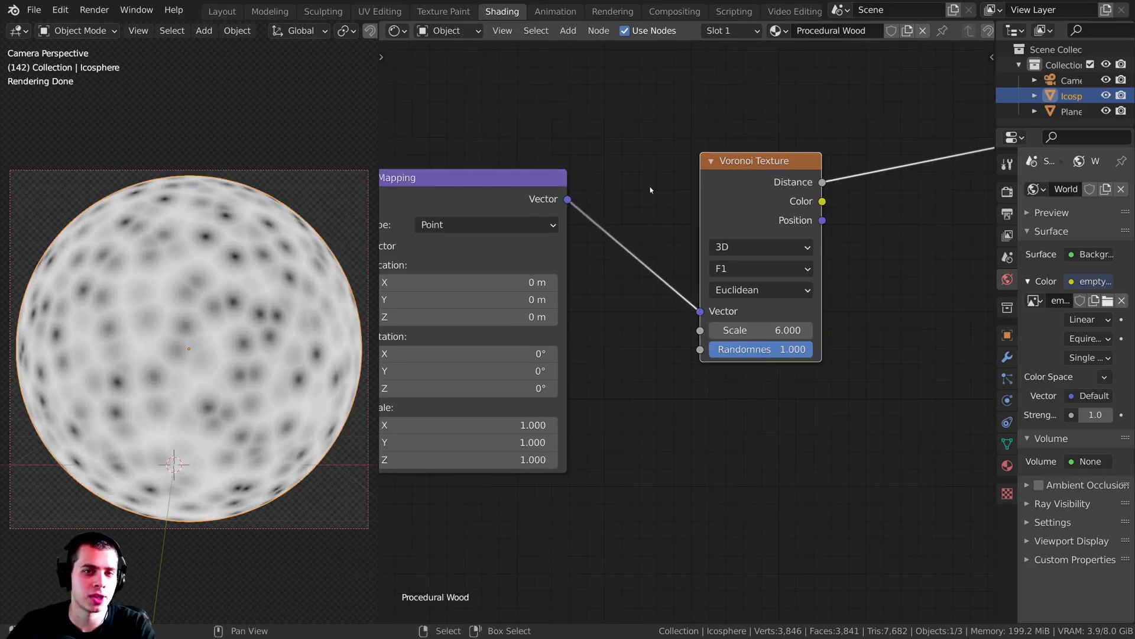
Insert a Noise Texture node on the link between the Mapping and Voronoi Texture nodes.
key(shift+a)
text(noi)
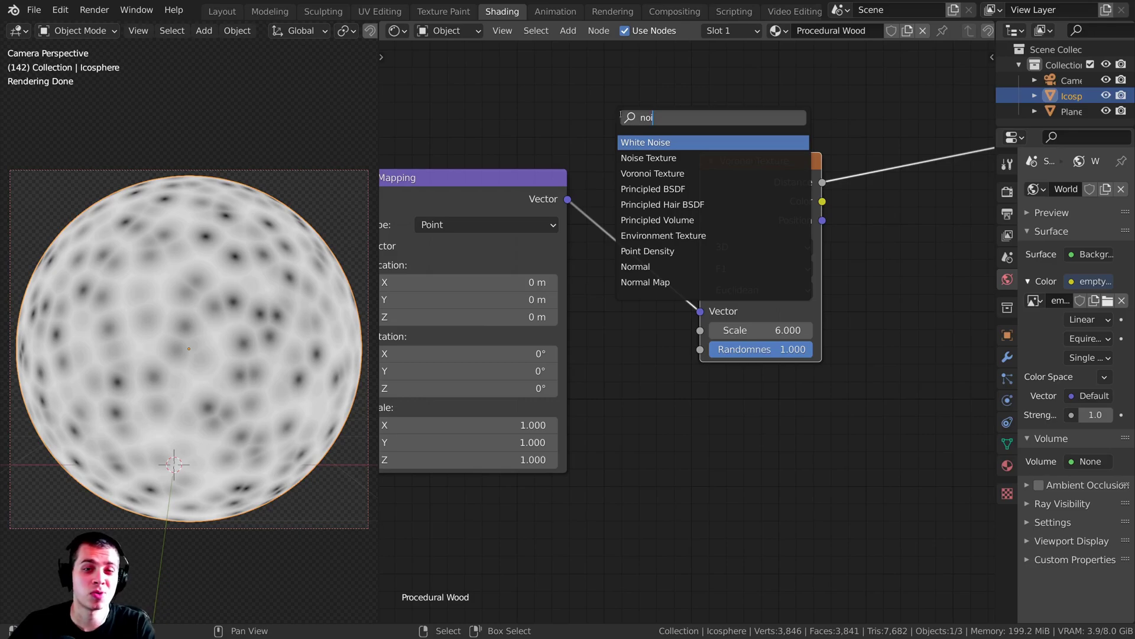
click(650, 158)
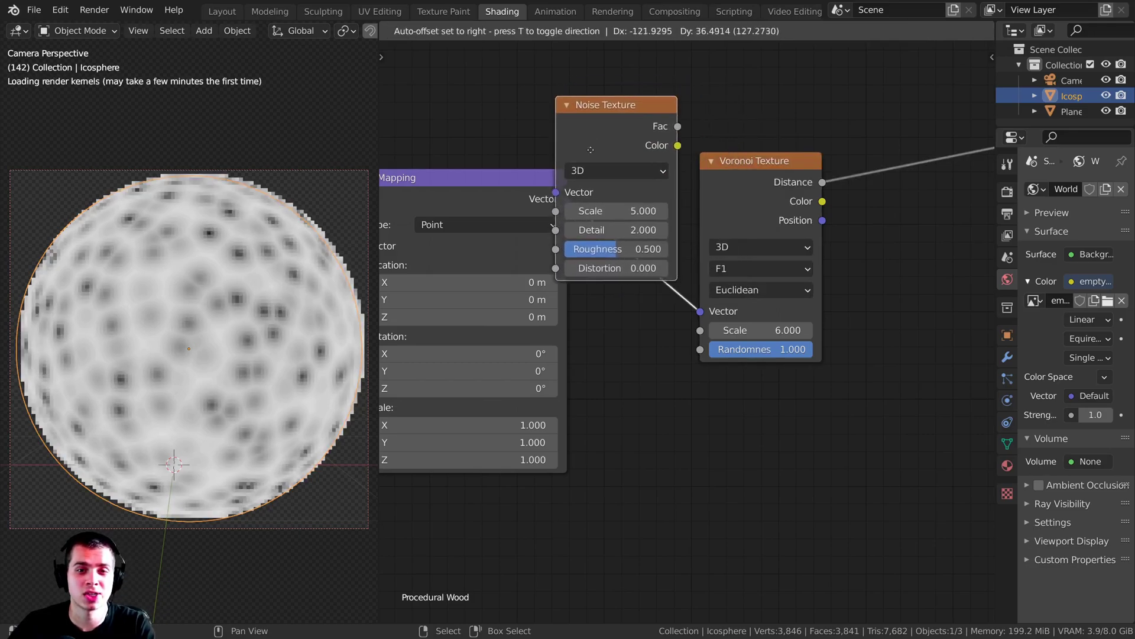
click(612, 221)
drag(675, 214, 662, 217)
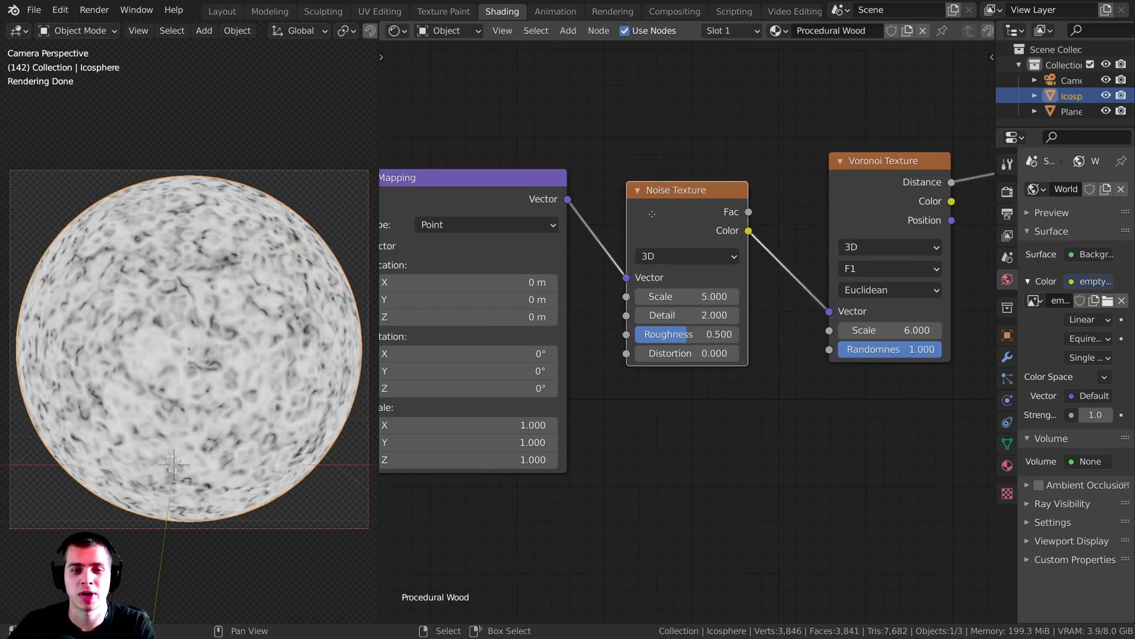
Adjust the spacing of the Noise Texture and Voronoi Texture nodes so they sit closer together.
middle_drag(659, 218, 589, 210)
scroll(331, 284, up, 1)
key(g)
key(y)
click(498, 174)
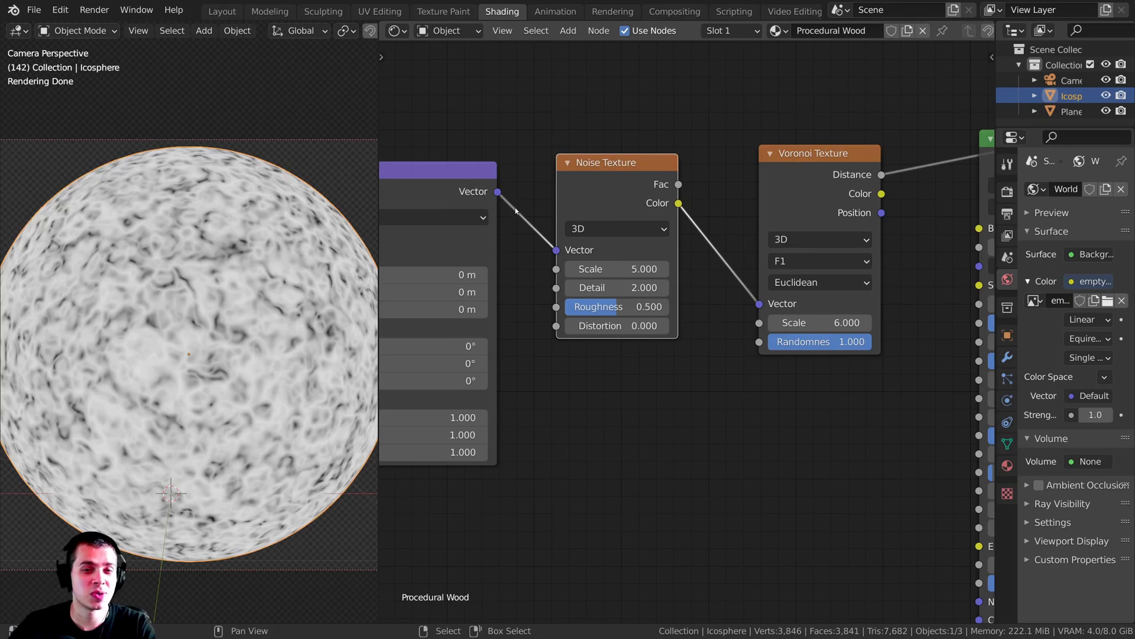
drag(782, 177, 749, 173)
middle_drag(709, 362, 710, 349)
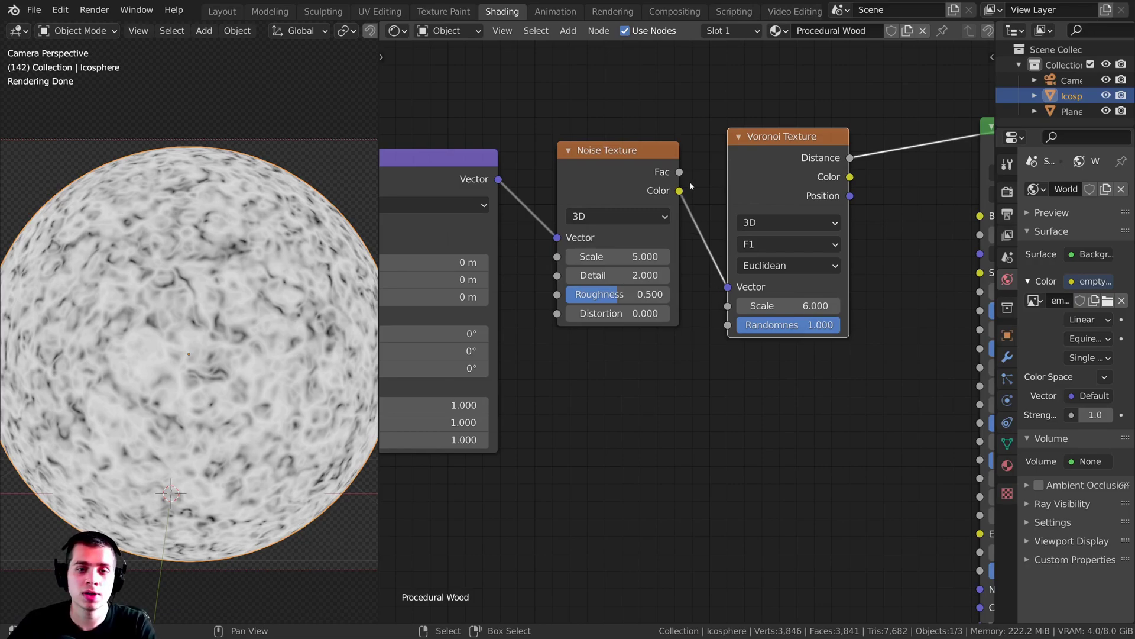
Connect the Noise Texture's Fac output to the Voronoi Texture's Vector input and realign the two nodes.
drag(680, 172, 729, 286)
drag(640, 176, 621, 196)
drag(770, 170, 739, 182)
middle_drag(660, 284, 724, 262)
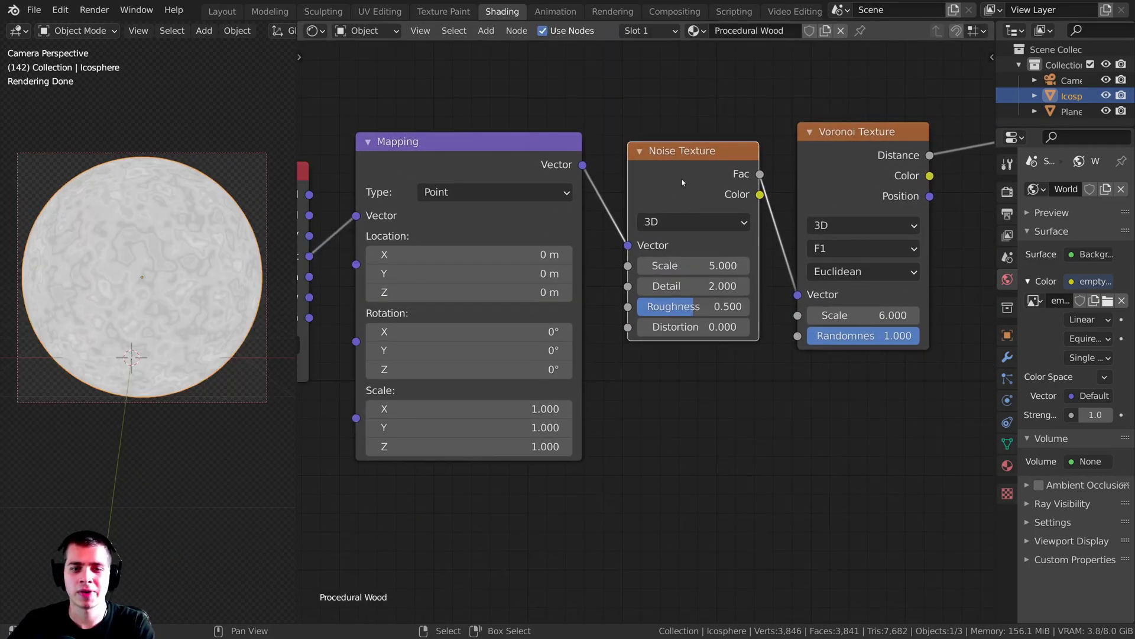
drag(680, 151, 680, 144)
Set the Noise Texture's scale to 2 and its detail to 16.
click(678, 259)
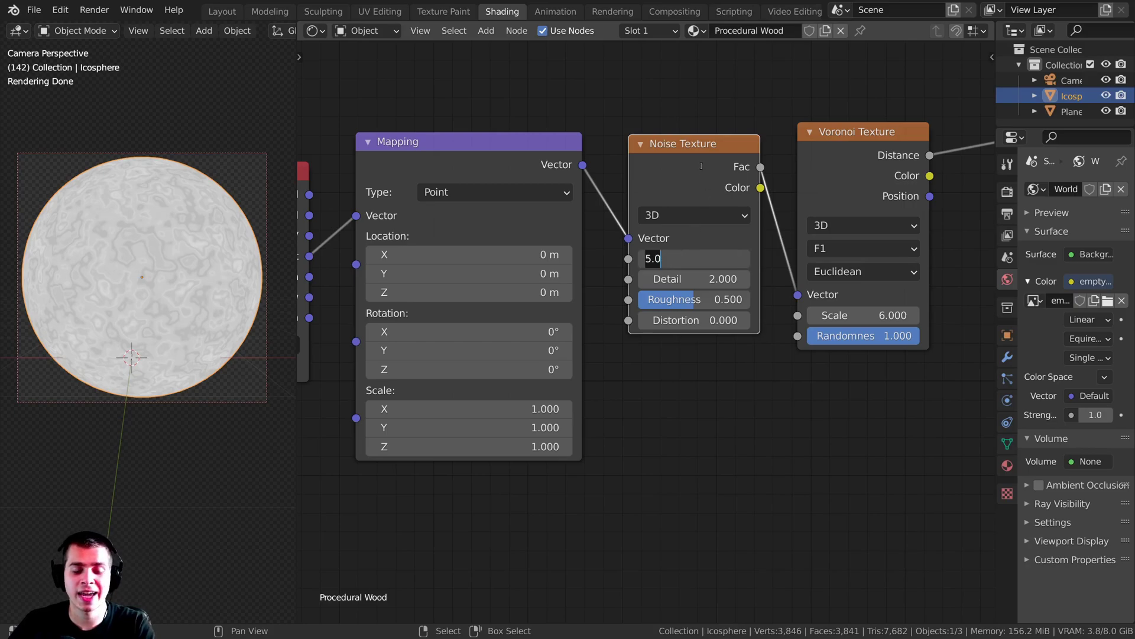
text(2)
key(Return)
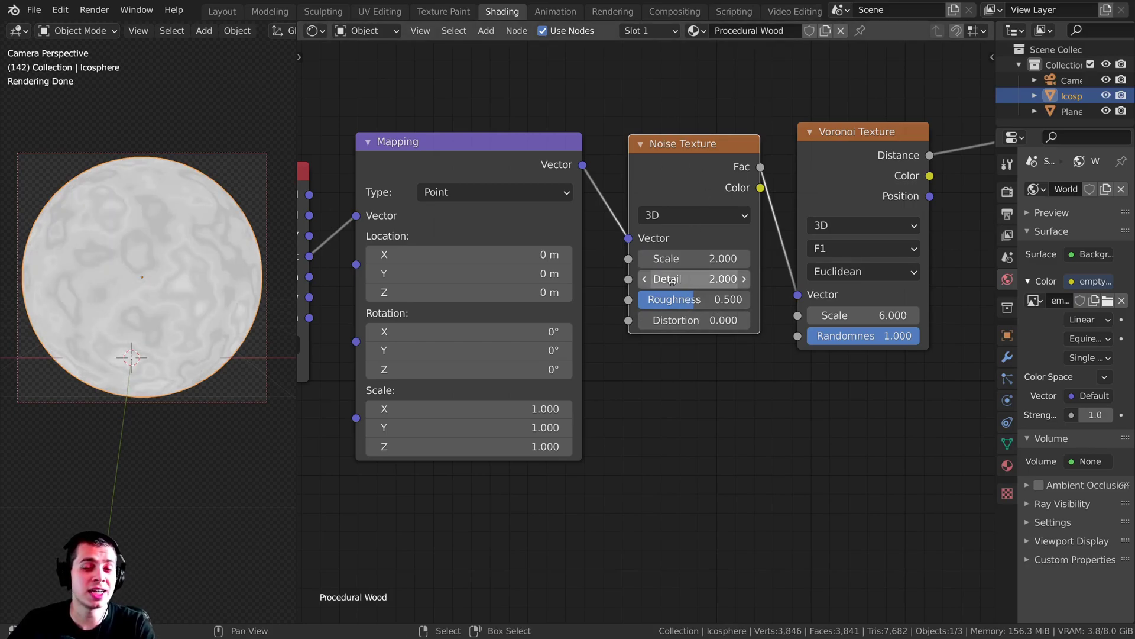
drag(672, 280, 748, 280)
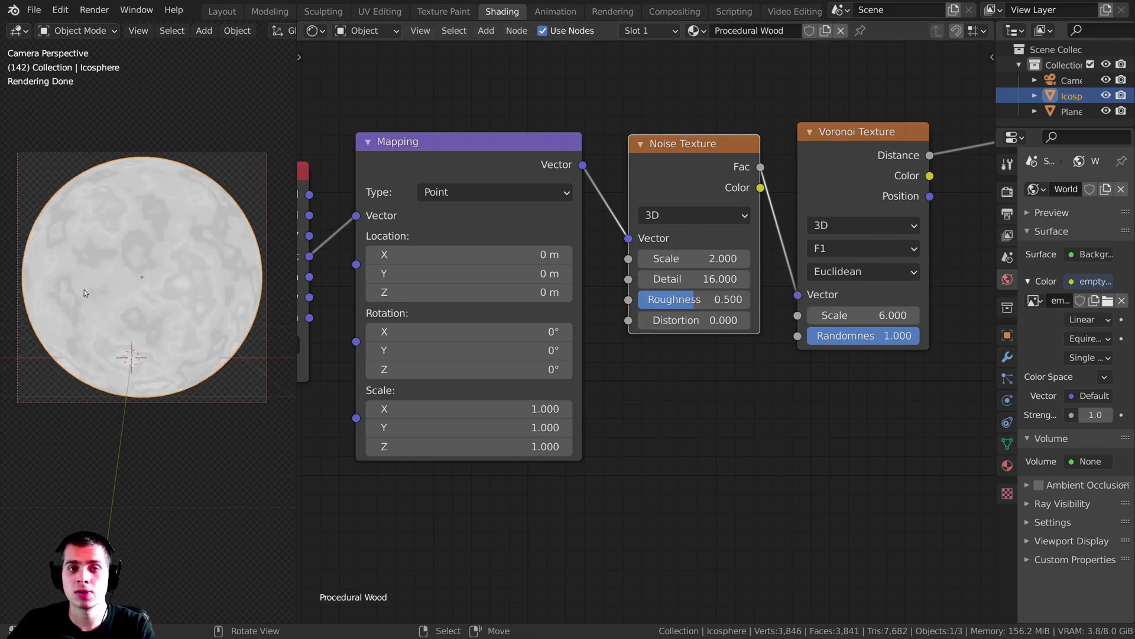
scroll(84, 289, up, 1)
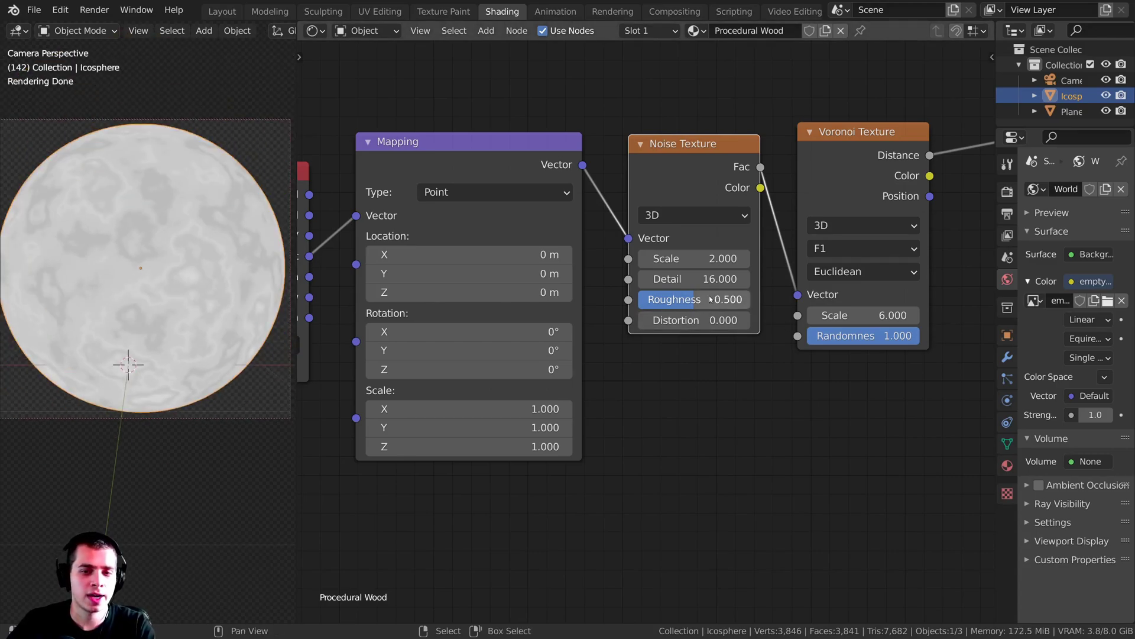
Set the Noise Texture's roughness to 0.8 and its distortion to 4.
click(709, 297)
text(.8)
key(Return)
scroll(97, 331, up, 1)
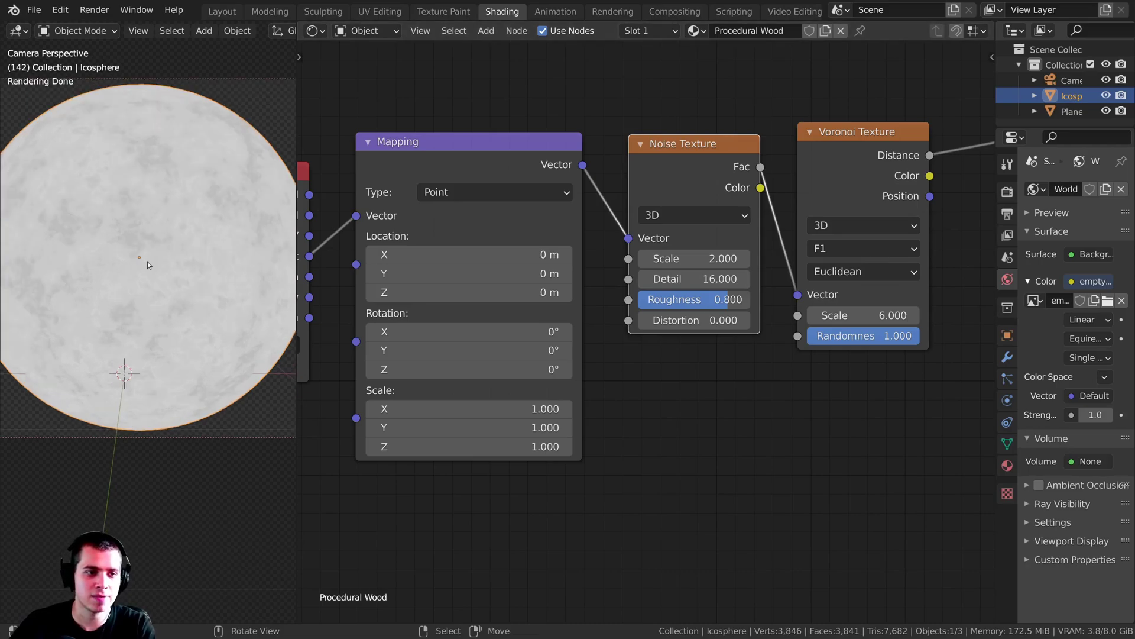
click(689, 323)
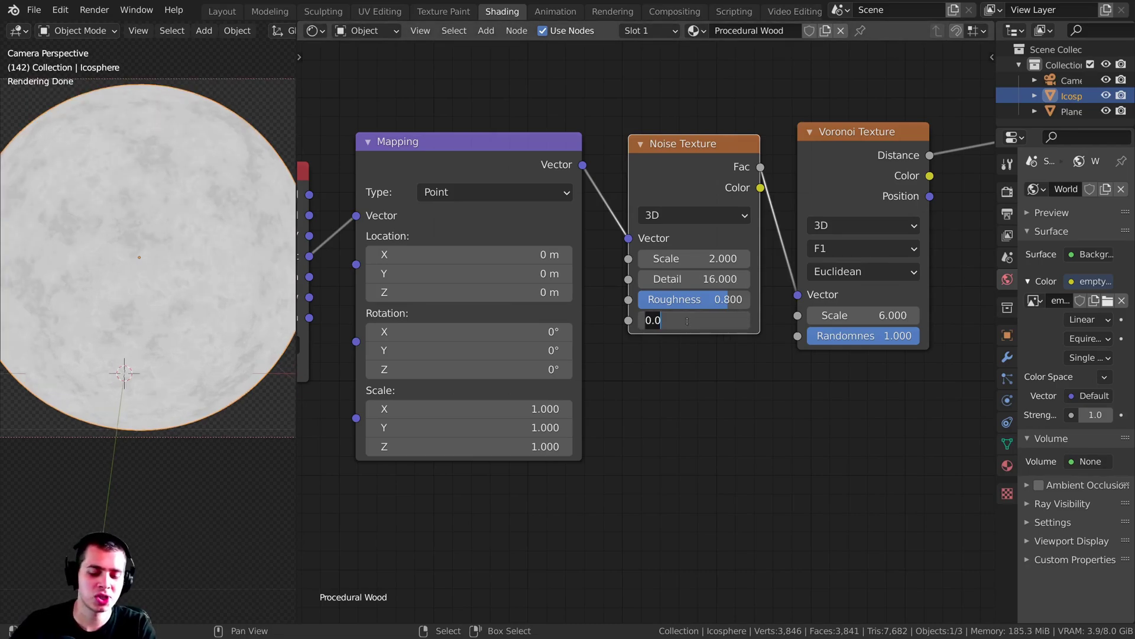
text(4)
key(Return)
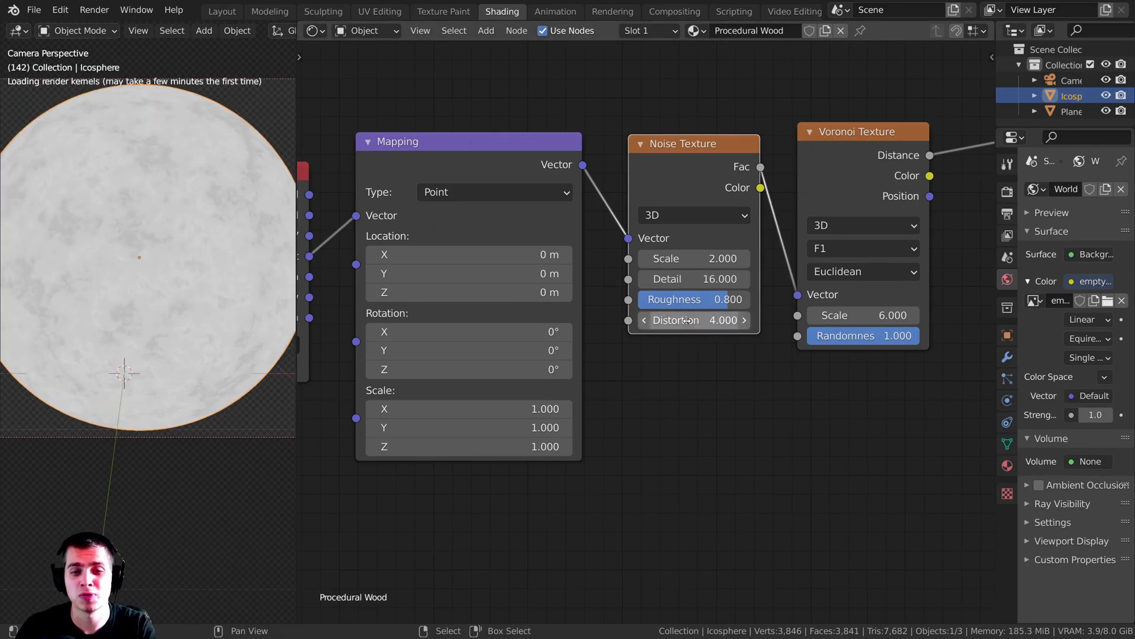
Examine the distorted noise pattern on the rendered sphere up close.
shift+middle_drag(151, 246, 158, 267)
scroll(159, 268, up, 3)
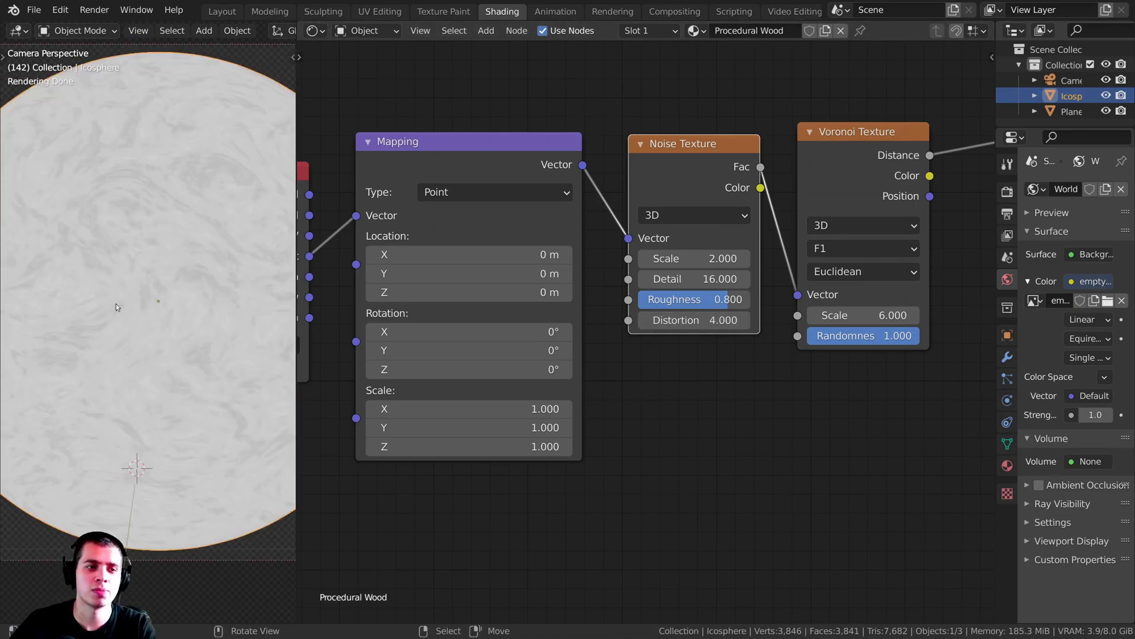
scroll(142, 248, down, 1)
mouse_move(159, 285)
shift+middle_down()
mouse_move(135, 318)
mouse_move(166, 296)
shift+middle_up()
scroll(175, 249, up, 1)
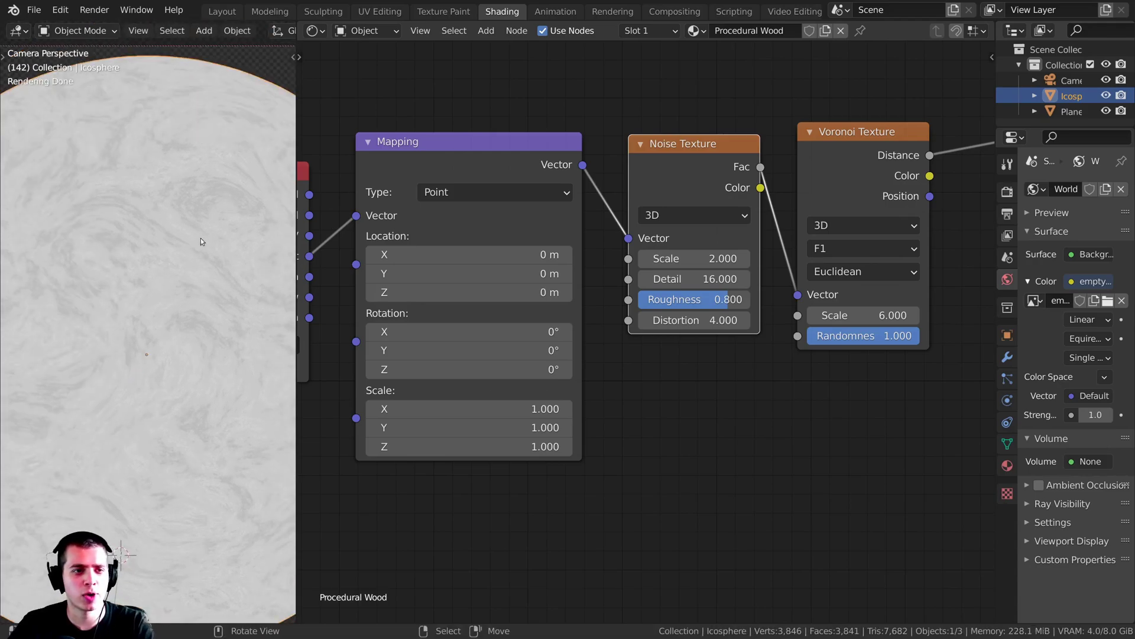
scroll(202, 237, up, 2)
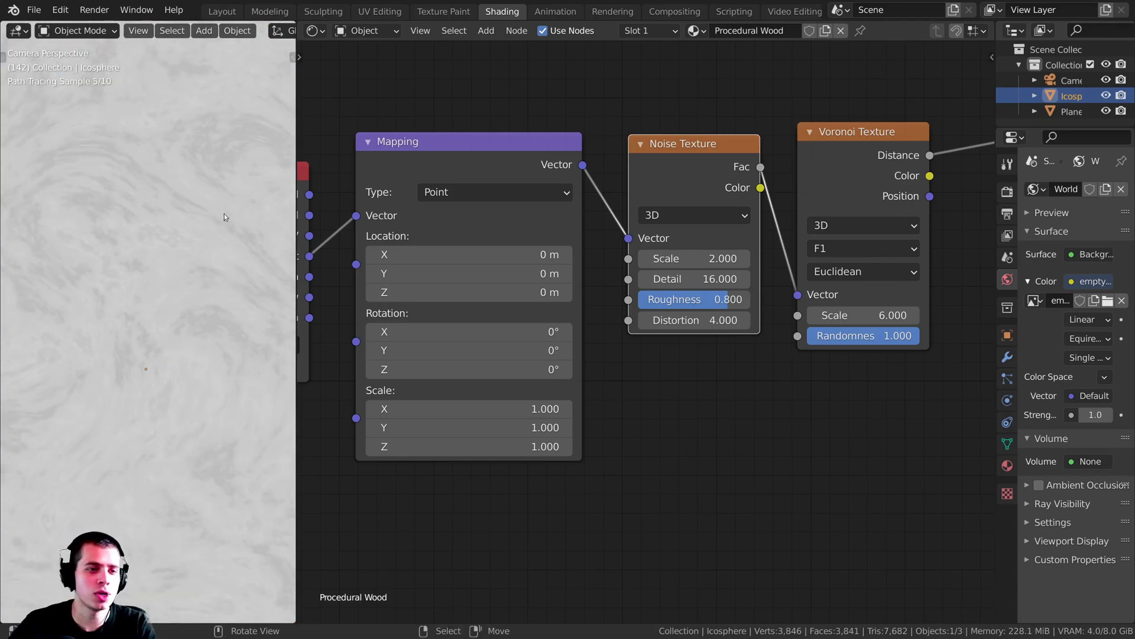
scroll(201, 254, down, 2)
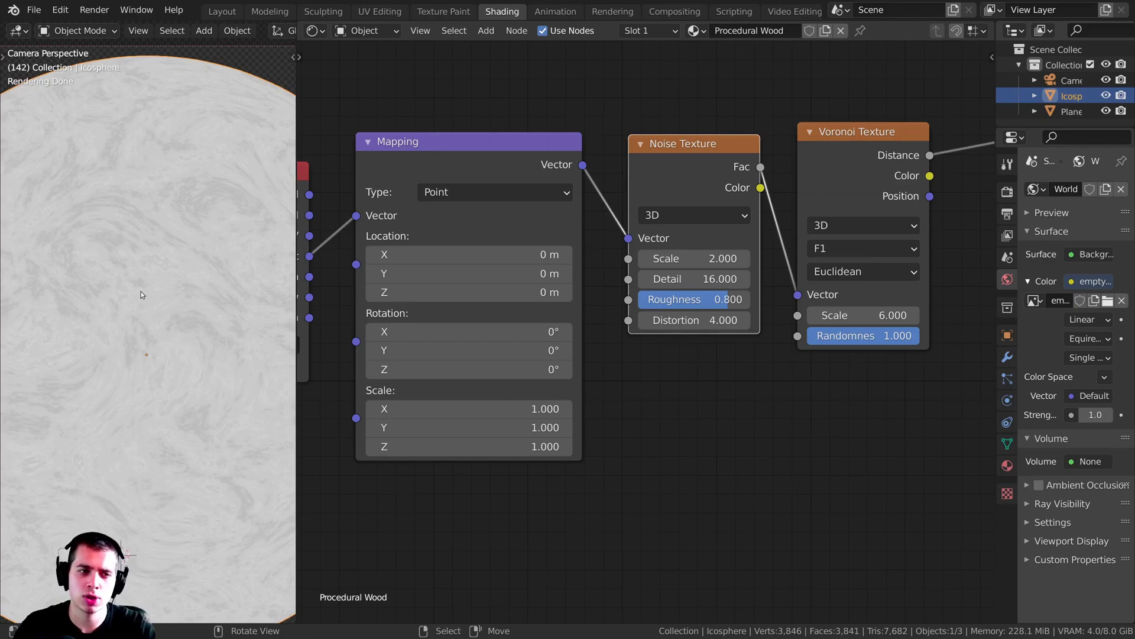
scroll(152, 289, down, 1)
Set the Mapping node's Y scale to 10 and inspect the stretched pattern in a maximized viewport.
middle_drag(392, 370, 462, 329)
drag(489, 129, 494, 111)
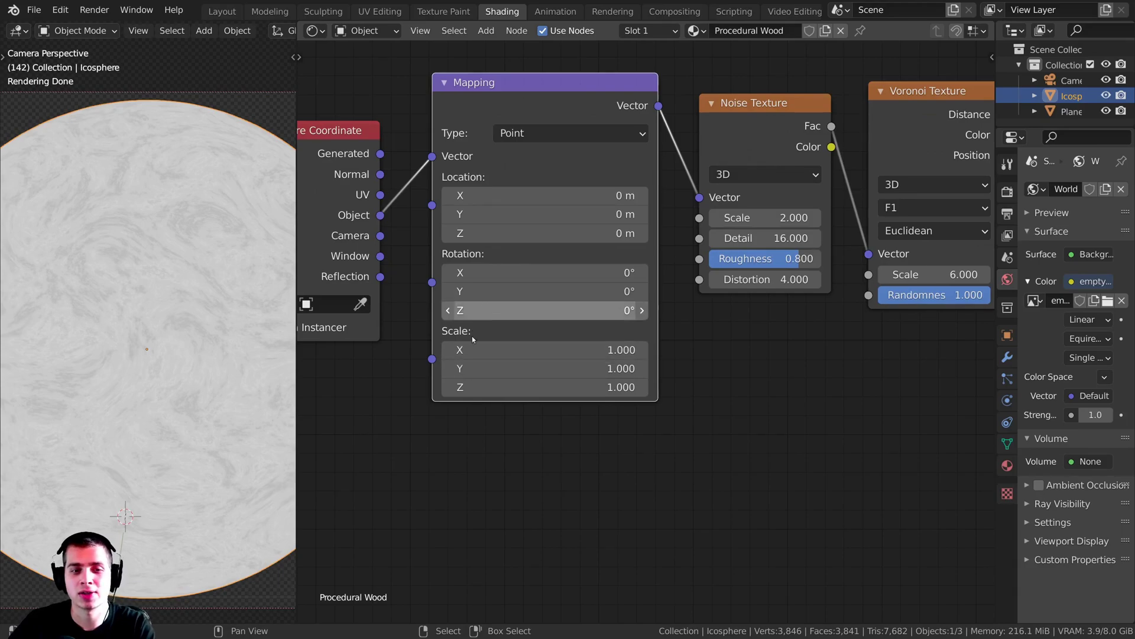
click(525, 377)
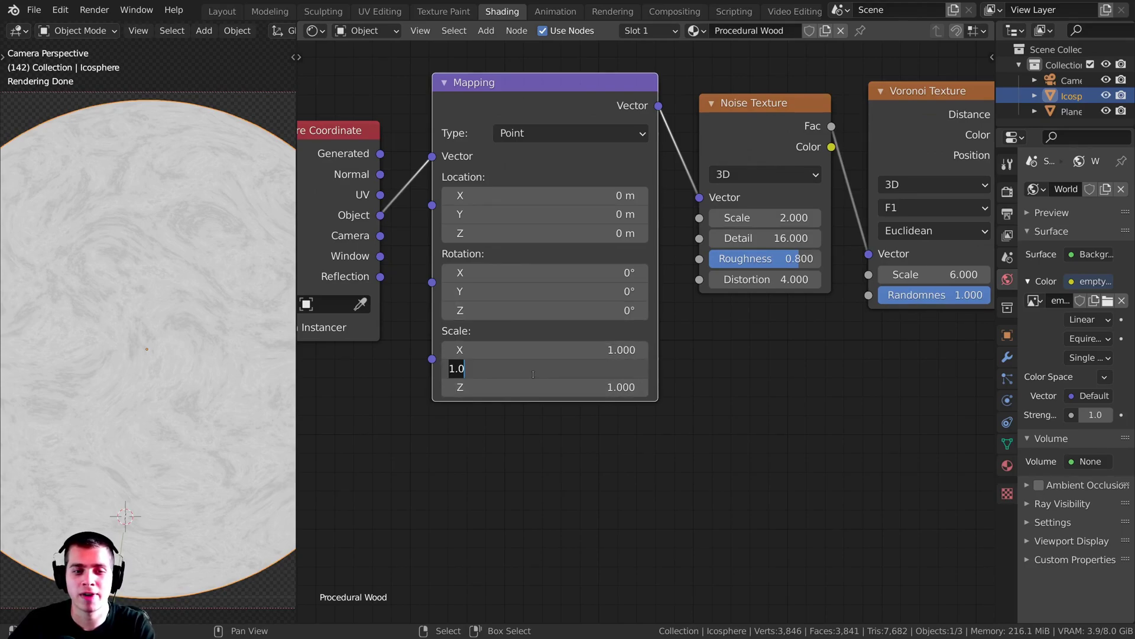
text(10)
key(Return)
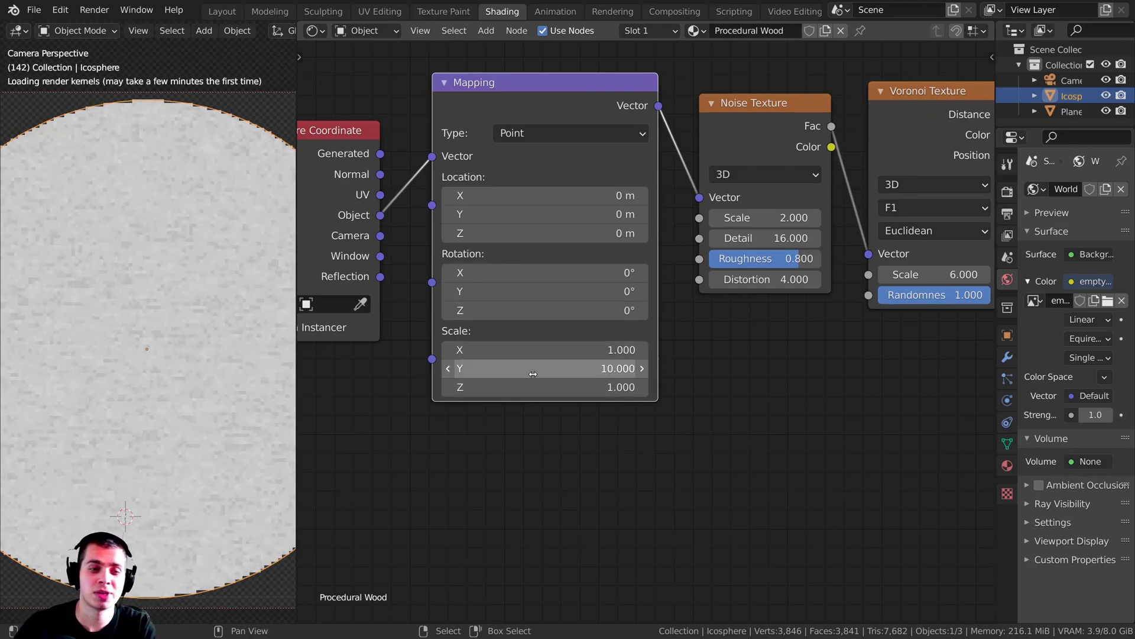
key(ctrl+space)
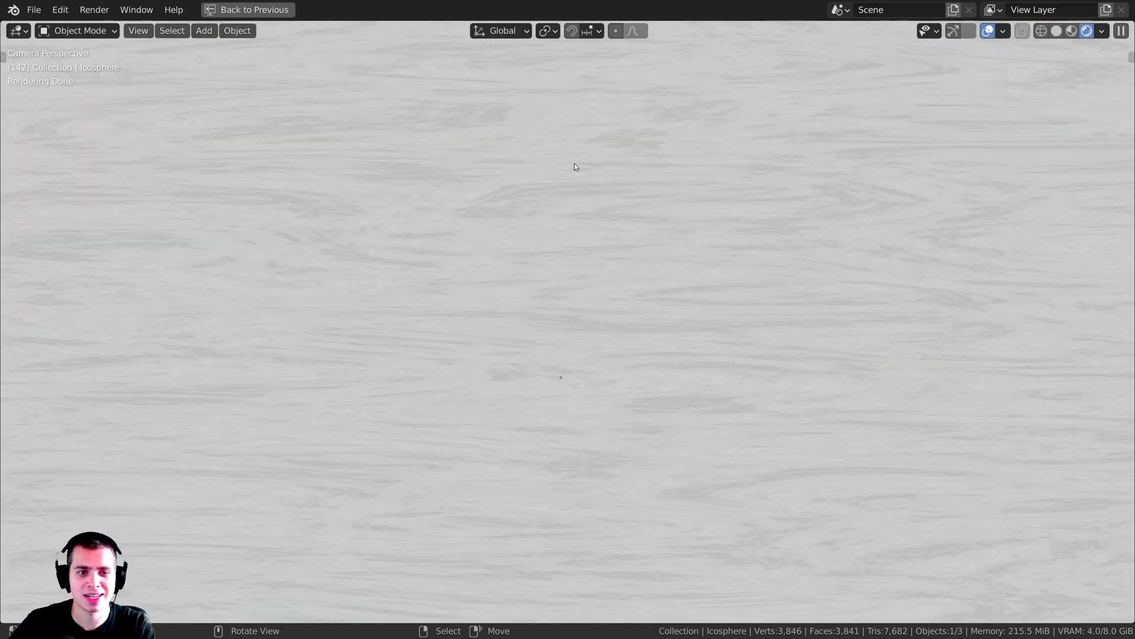
key(ctrl+space)
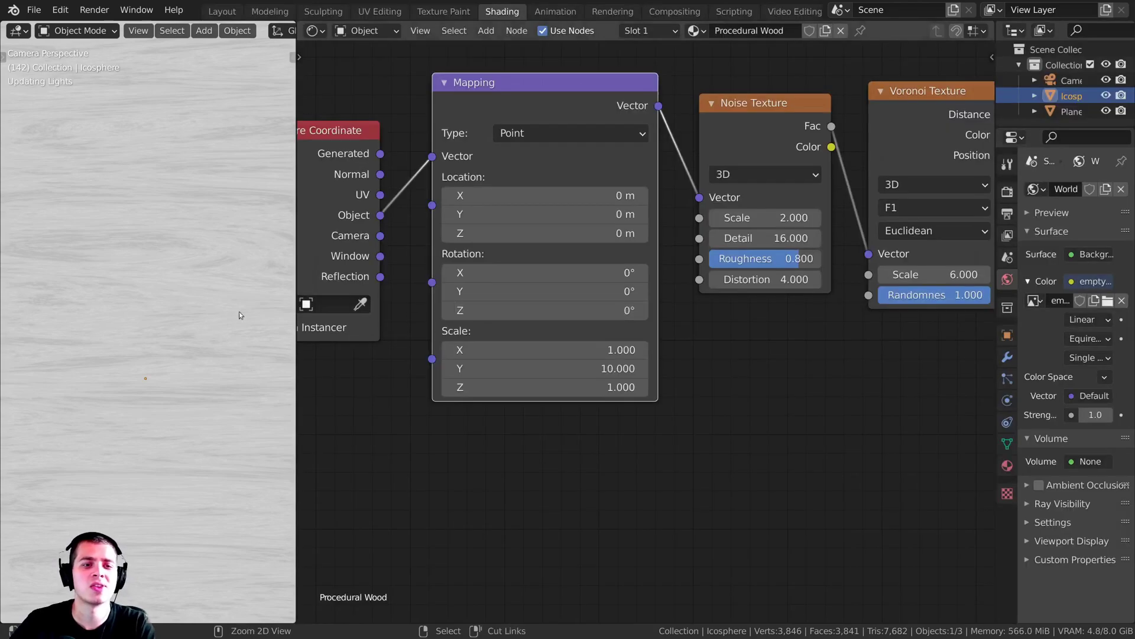
scroll(213, 333, down, 3)
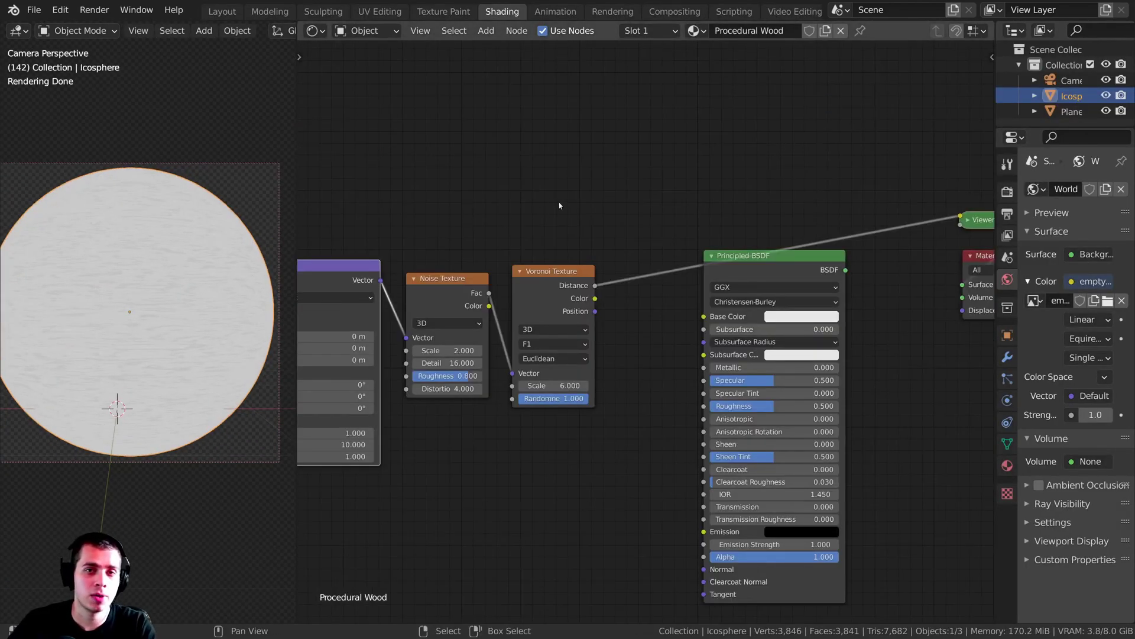
Insert a ColorRamp node on the Voronoi Texture's Distance link to the Viewer and make room beside the Principled BSDF.
middle_drag(580, 193, 568, 186)
scroll(635, 164, up, 1)
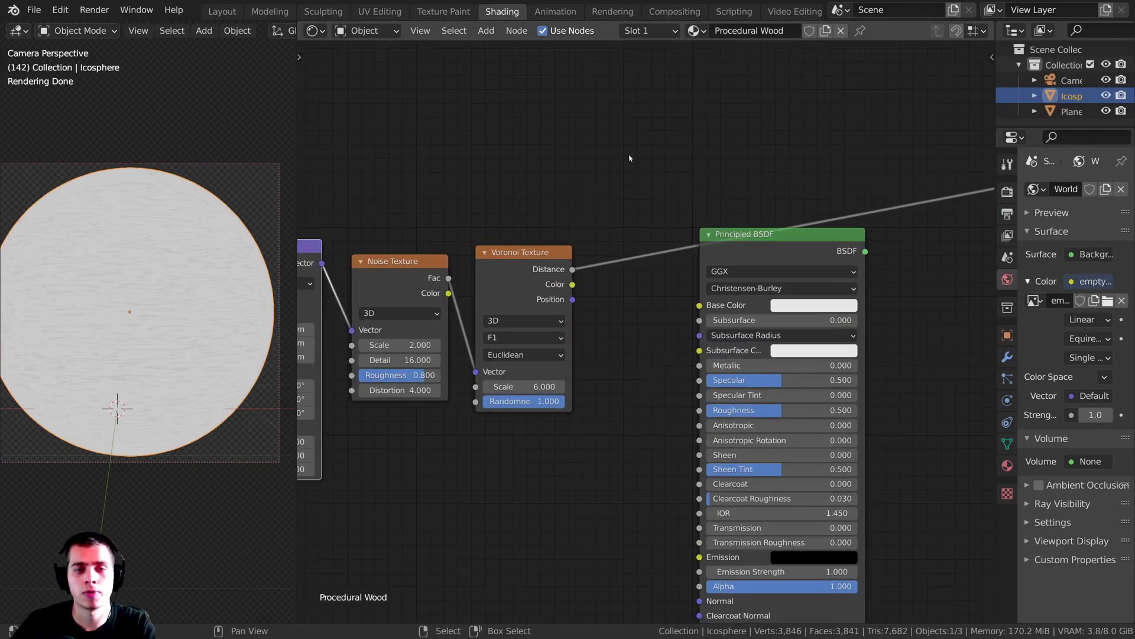
key(shift+a)
click(588, 120)
text(col)
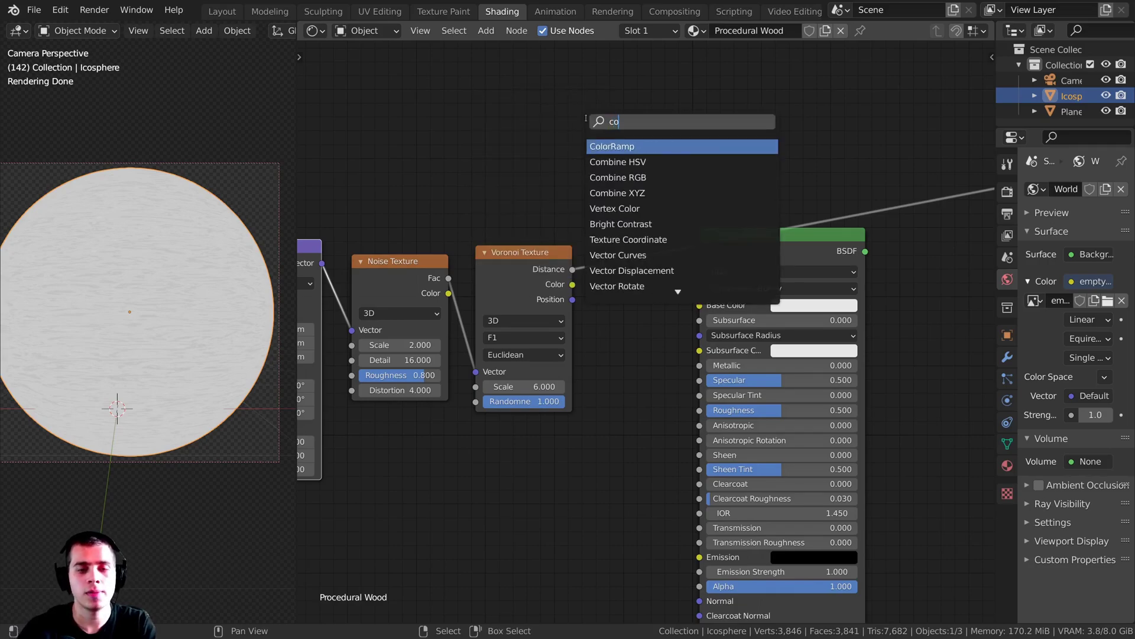
click(600, 148)
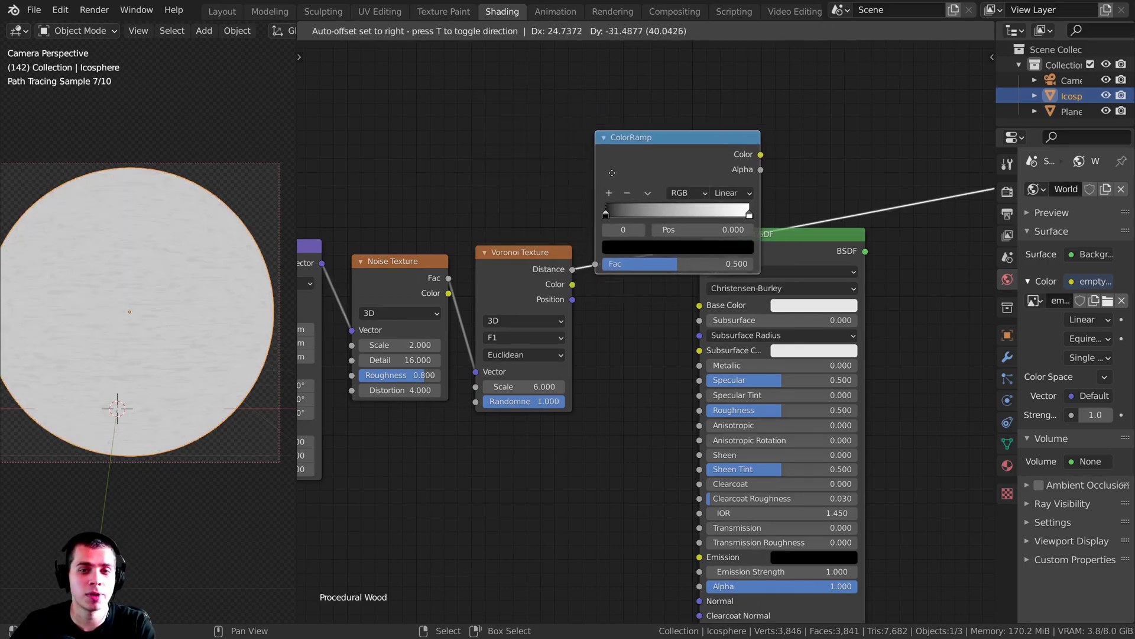
click(635, 239)
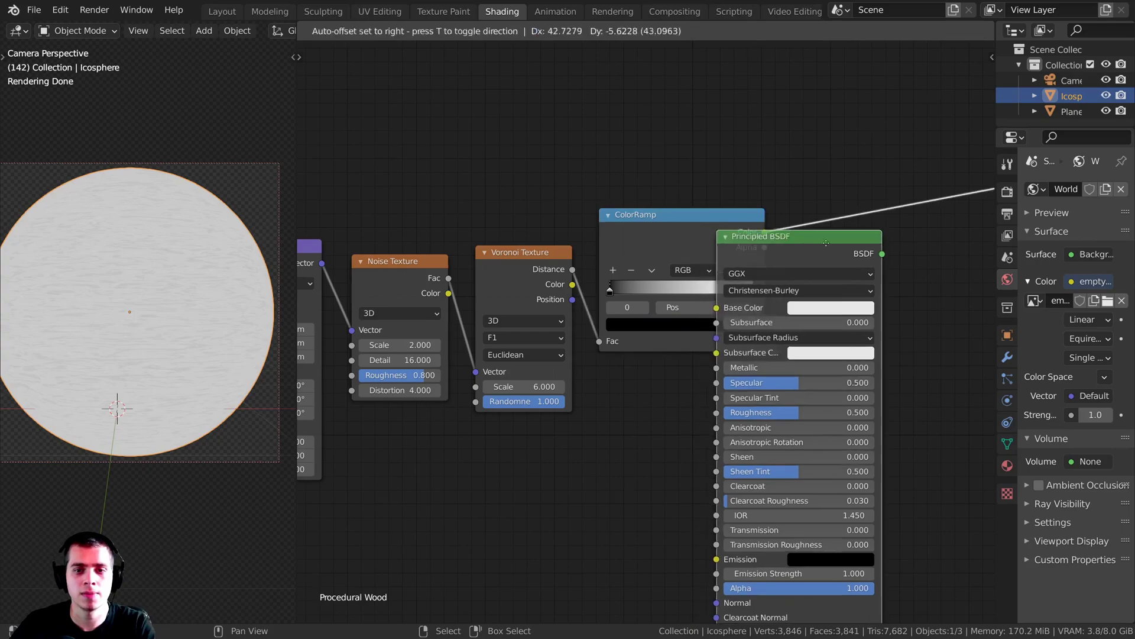
Move the ColorRamp's black stop to about a third of the gradient and its white stop to position 0.637.
scroll(613, 283, up, 4)
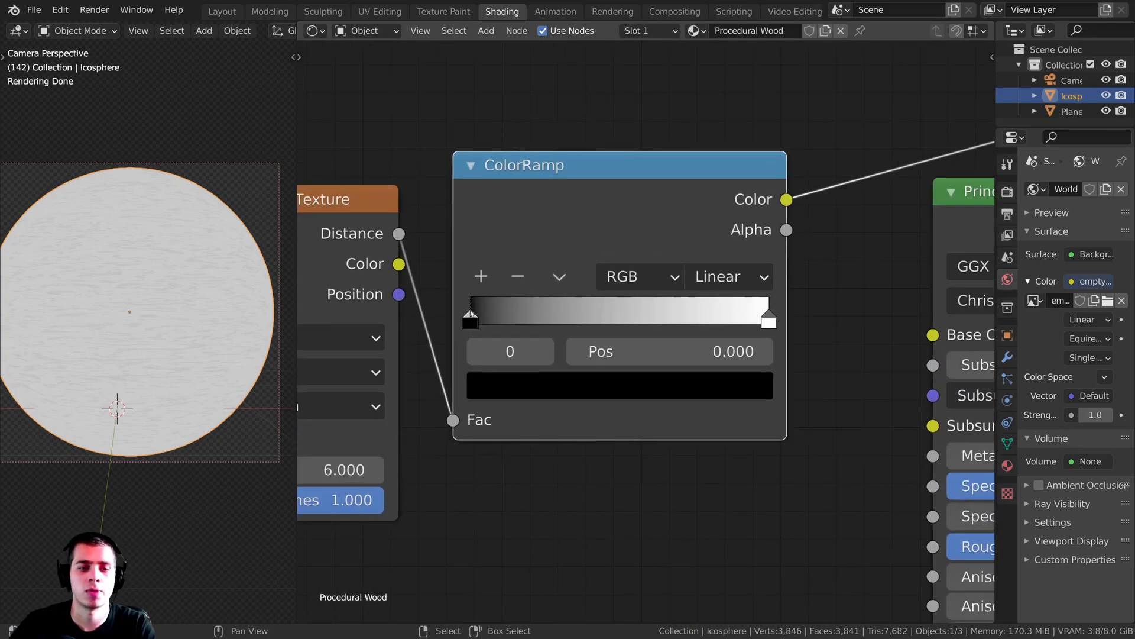
drag(471, 317, 583, 325)
scroll(679, 308, up, 1)
drag(786, 325, 659, 322)
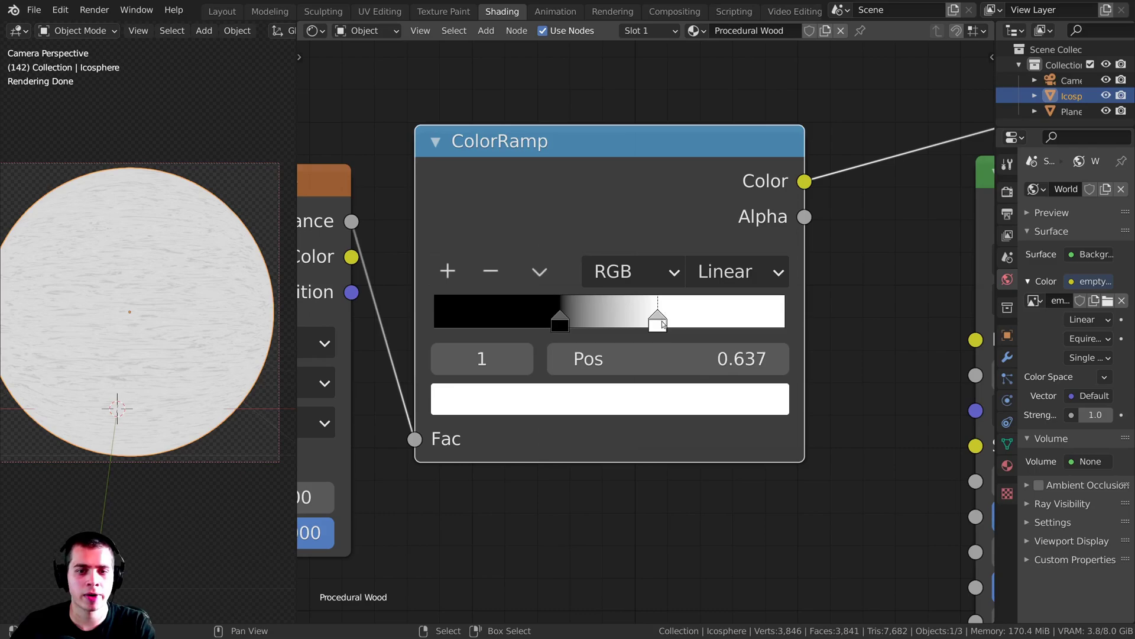
Change the ColorRamp's white stop at position 0.637 to a wood brown with hex 704024.
scroll(617, 408, down, 2)
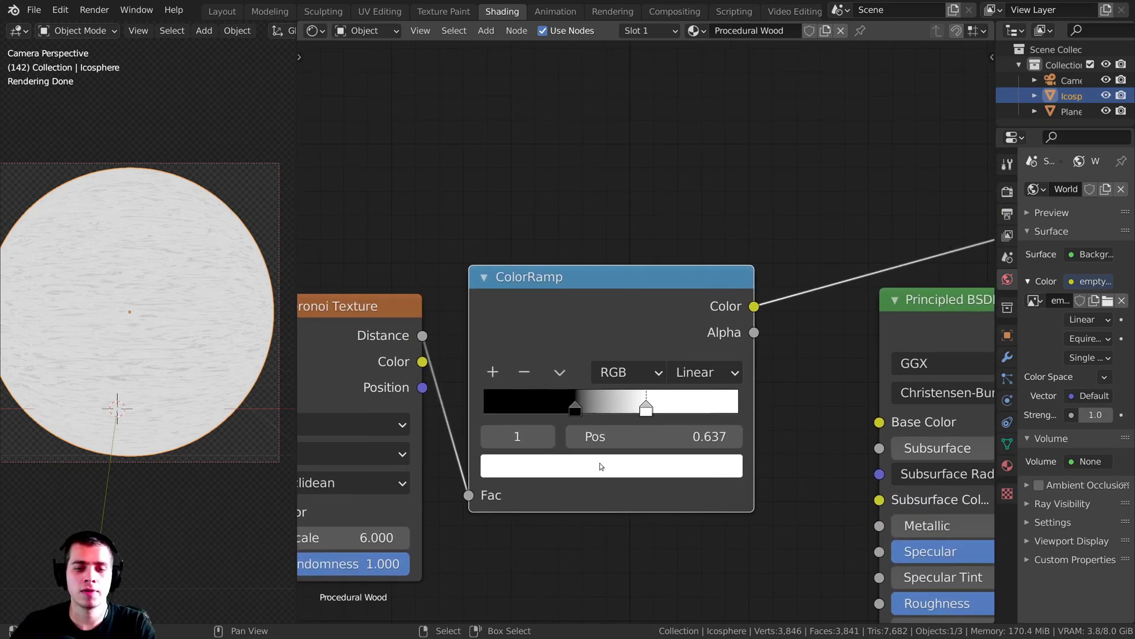
click(600, 467)
drag(571, 216, 557, 254)
drag(683, 180, 686, 206)
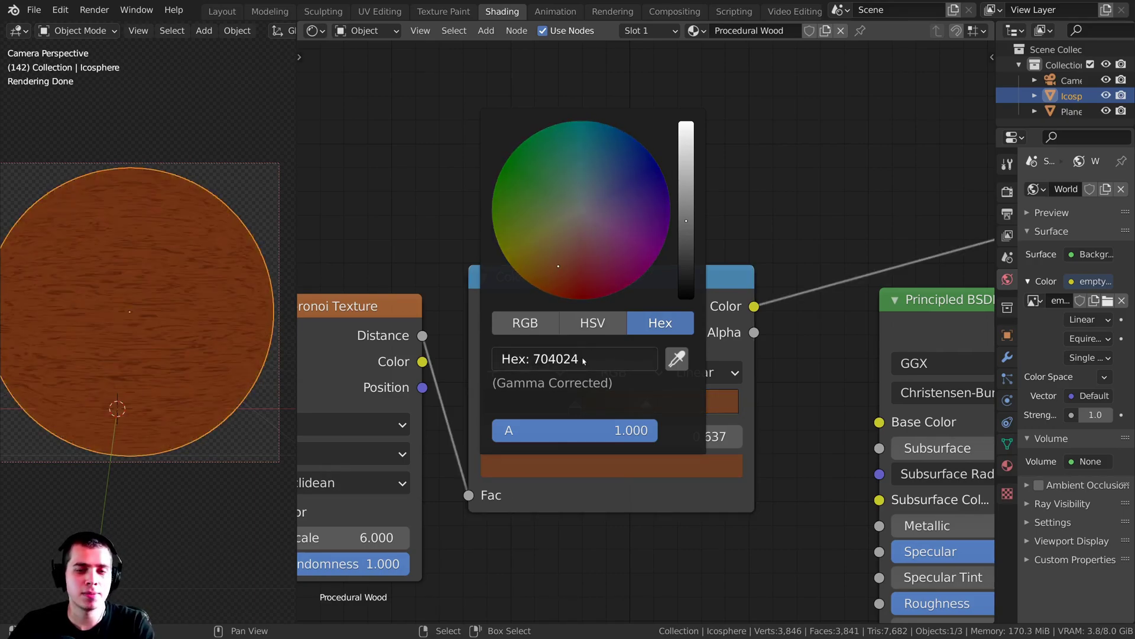
click(592, 323)
click(645, 326)
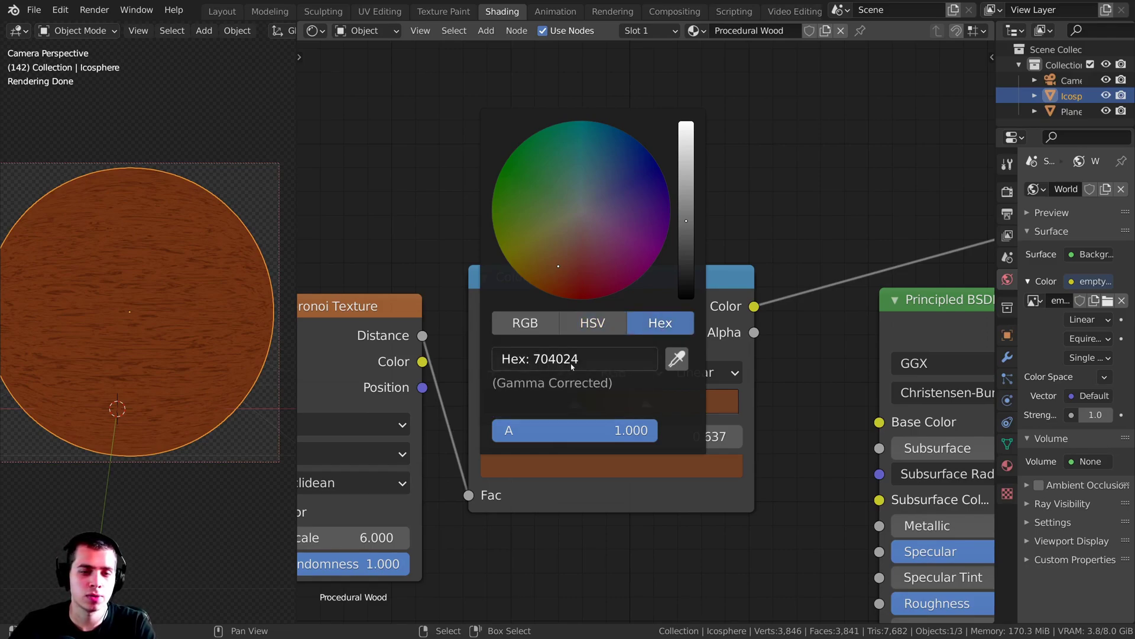
Add a third ColorRamp stop to the light end of the gradient at position 0.751, coloured light tan BF915B.
middle_drag(610, 315, 651, 278)
scroll(650, 335, up, 1)
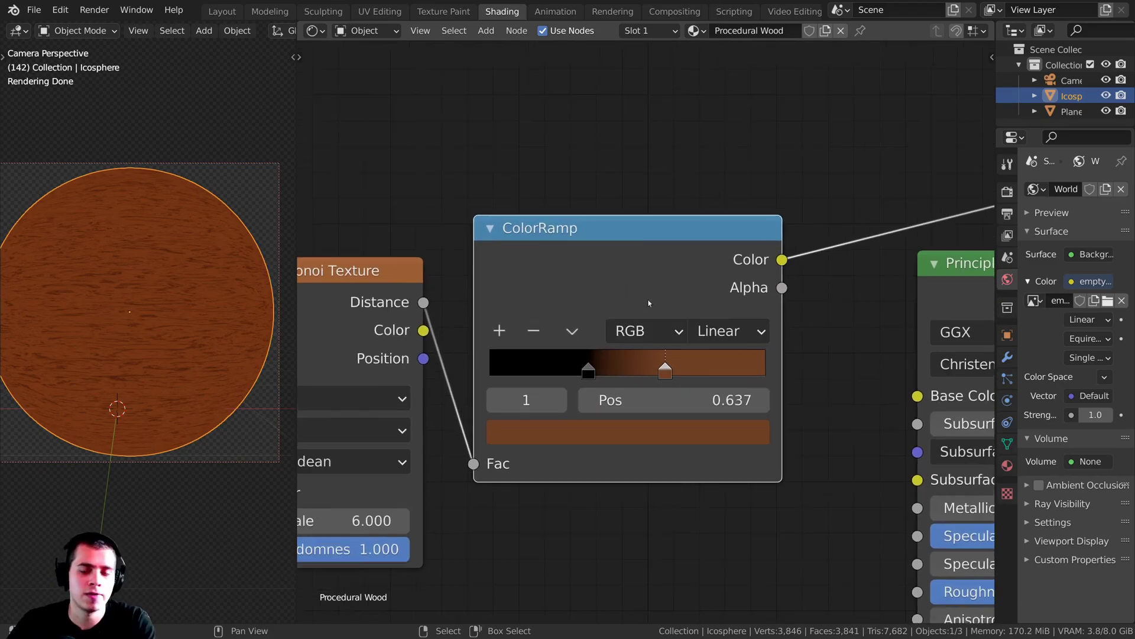
middle_drag(630, 427, 624, 381)
scroll(664, 381, up, 1)
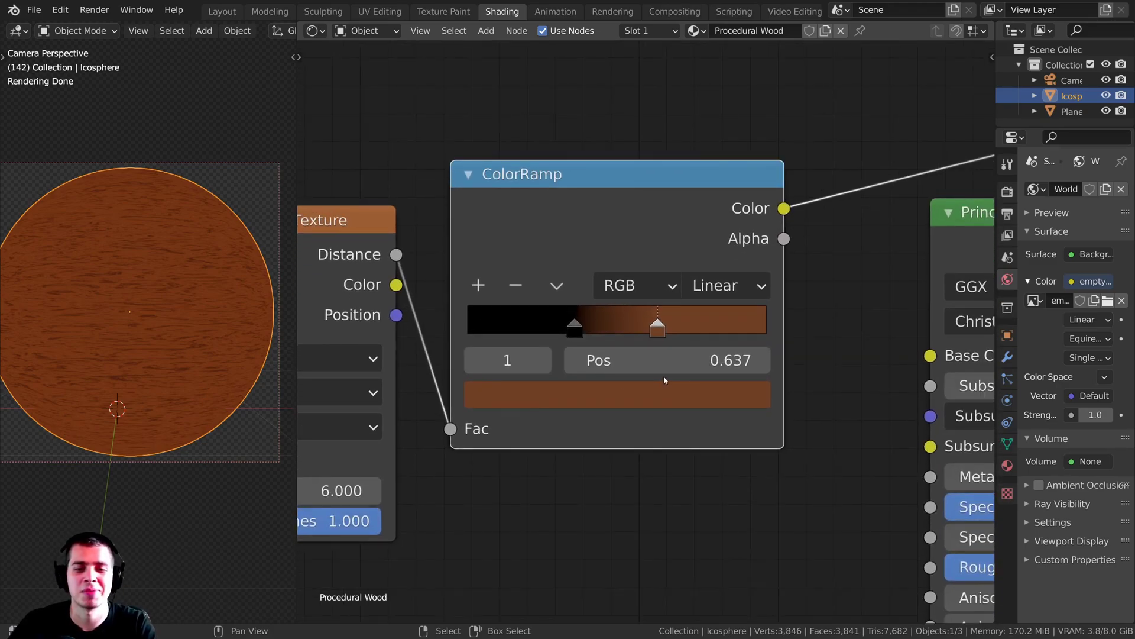
click(480, 285)
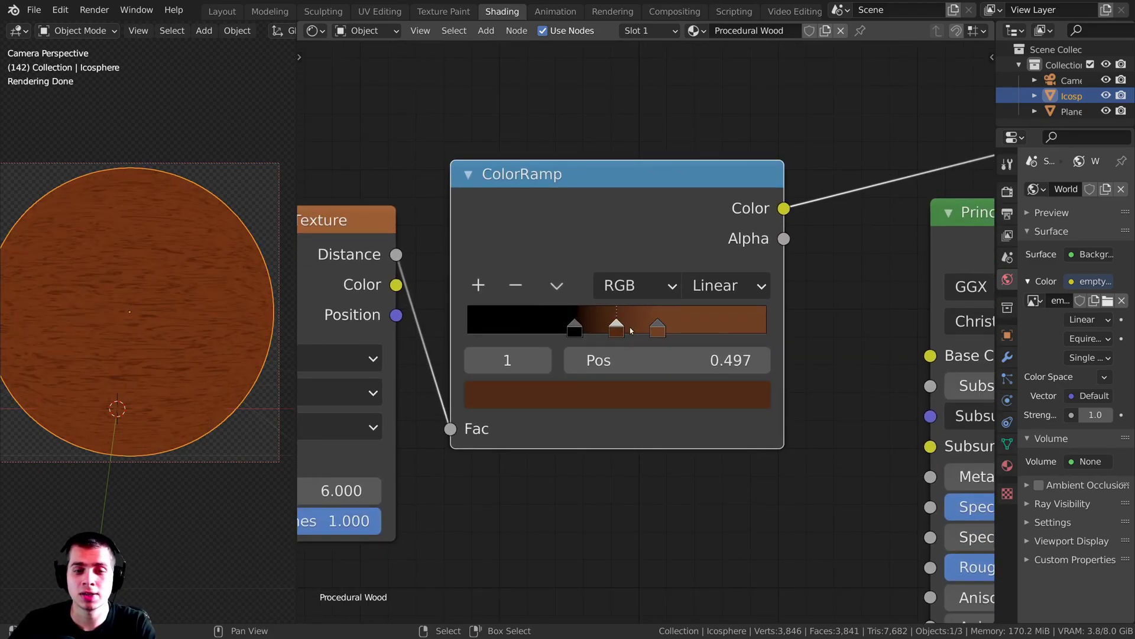
drag(619, 324, 680, 326)
click(660, 402)
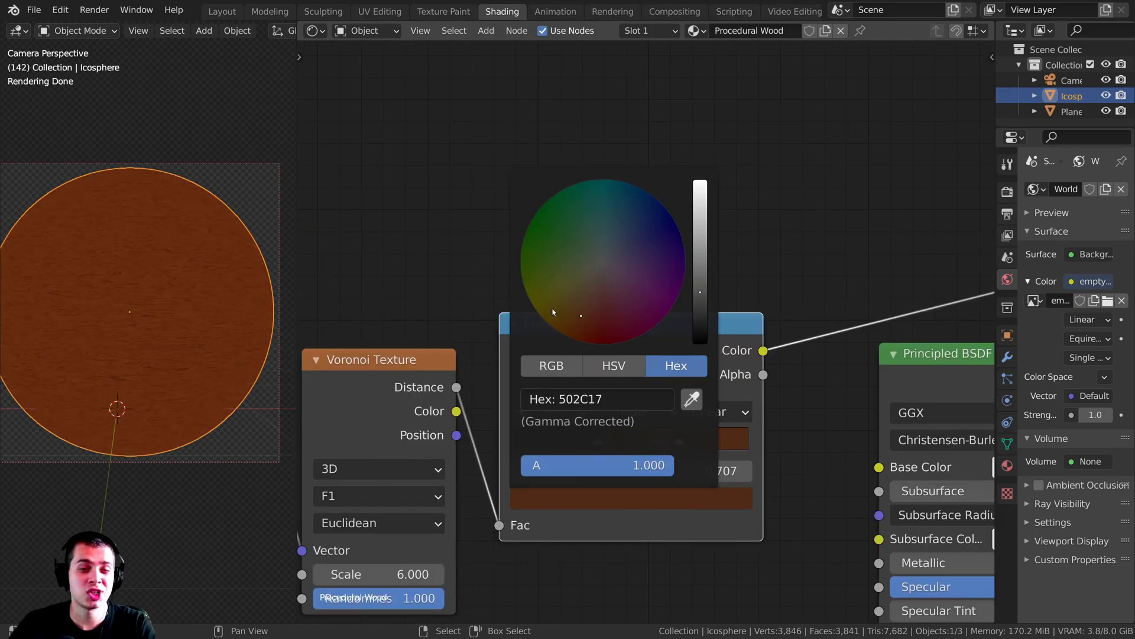
drag(553, 312, 584, 304)
scroll(637, 283, up, 8)
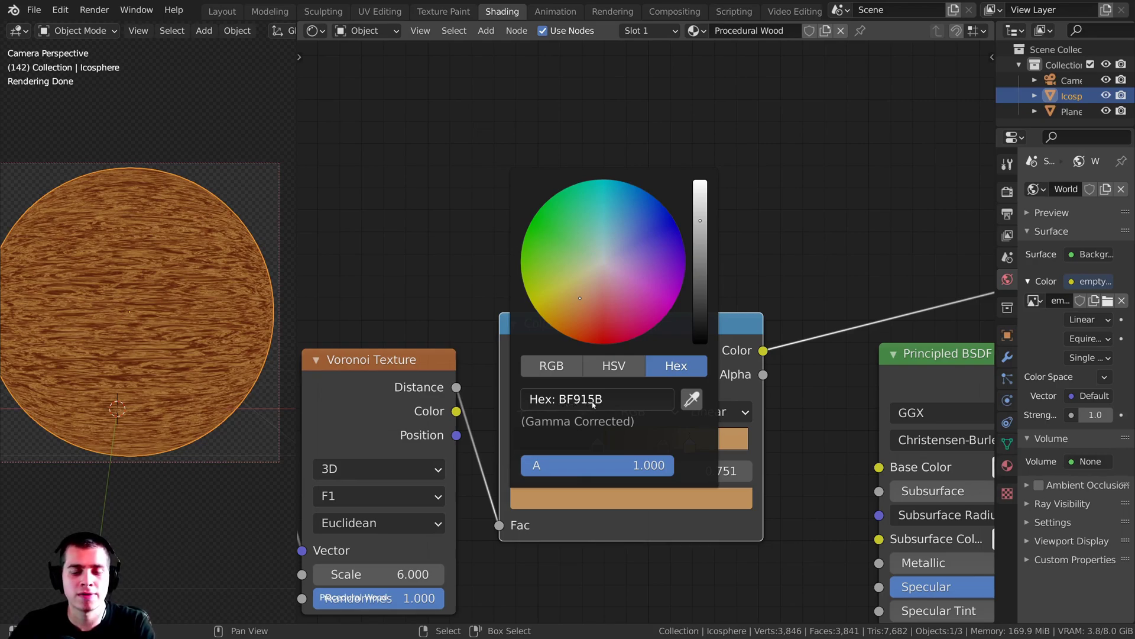
Add a fourth ColorRamp stop just past the tan one at position 0.803, coloured pale cream FFE4CF.
scroll(603, 405, up, 2)
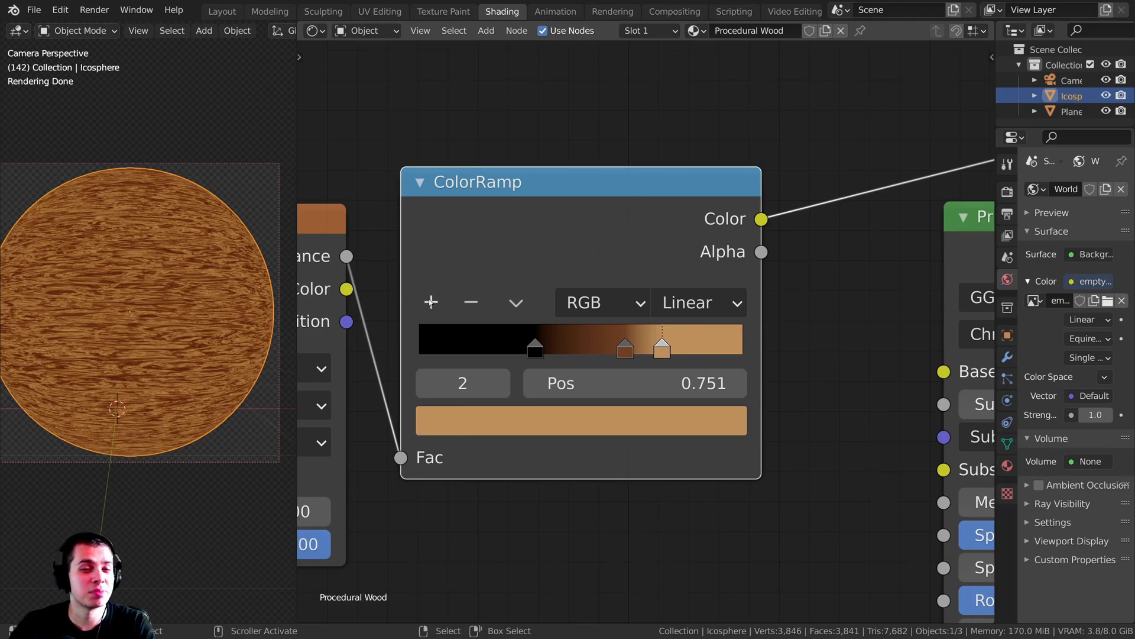
click(431, 302)
scroll(604, 388, up, 1)
drag(603, 370, 633, 371)
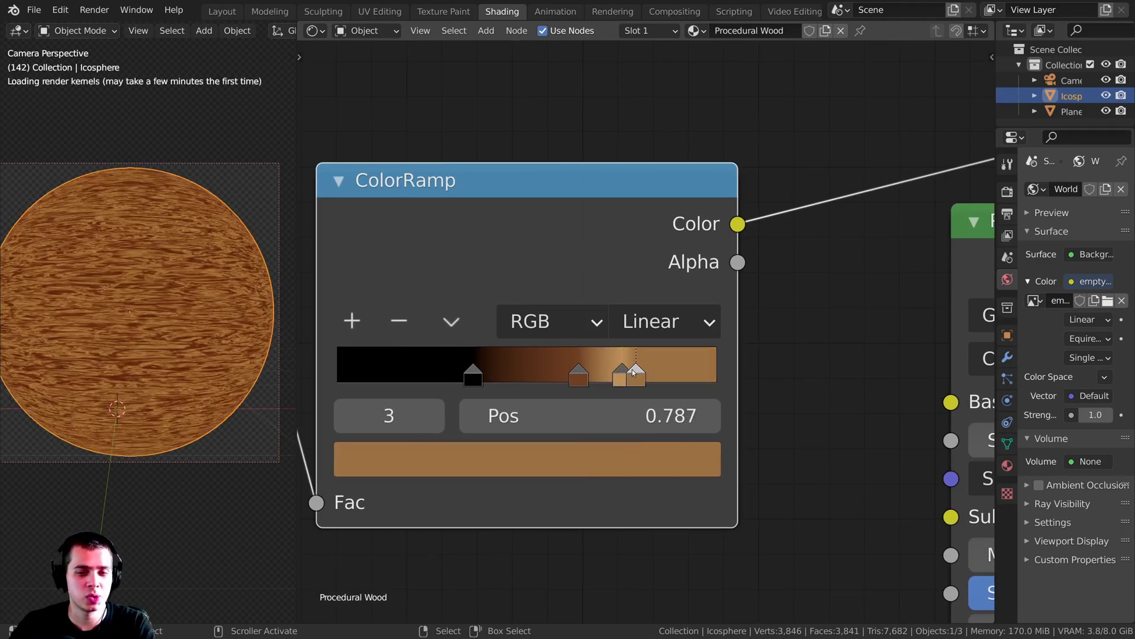
scroll(604, 441, down, 2)
click(598, 467)
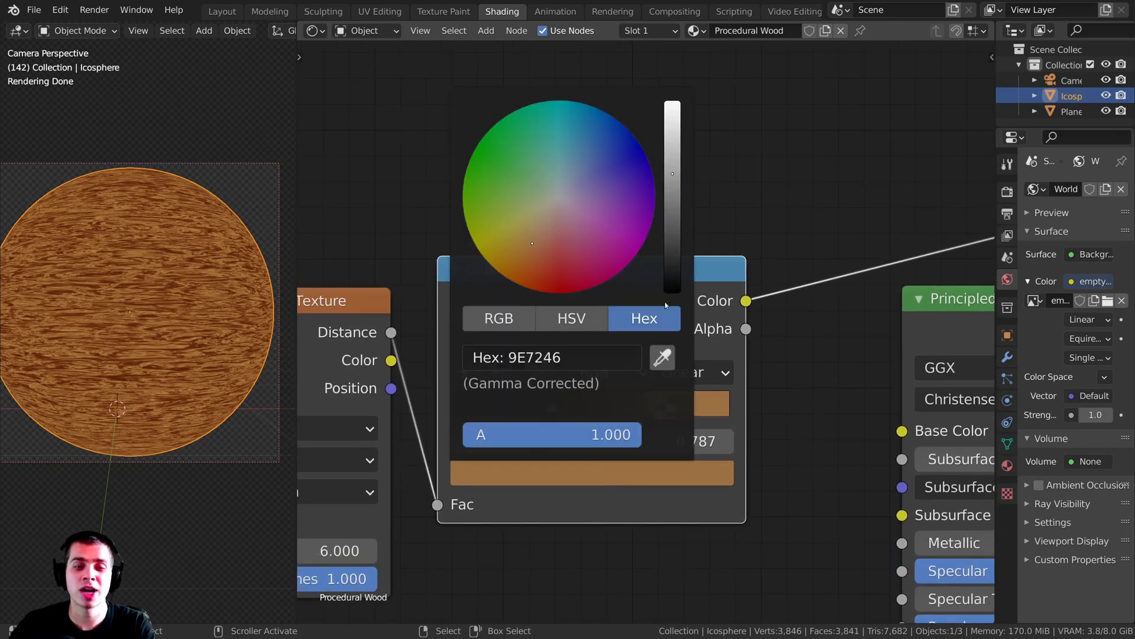
drag(677, 183, 674, 124)
drag(545, 242, 537, 231)
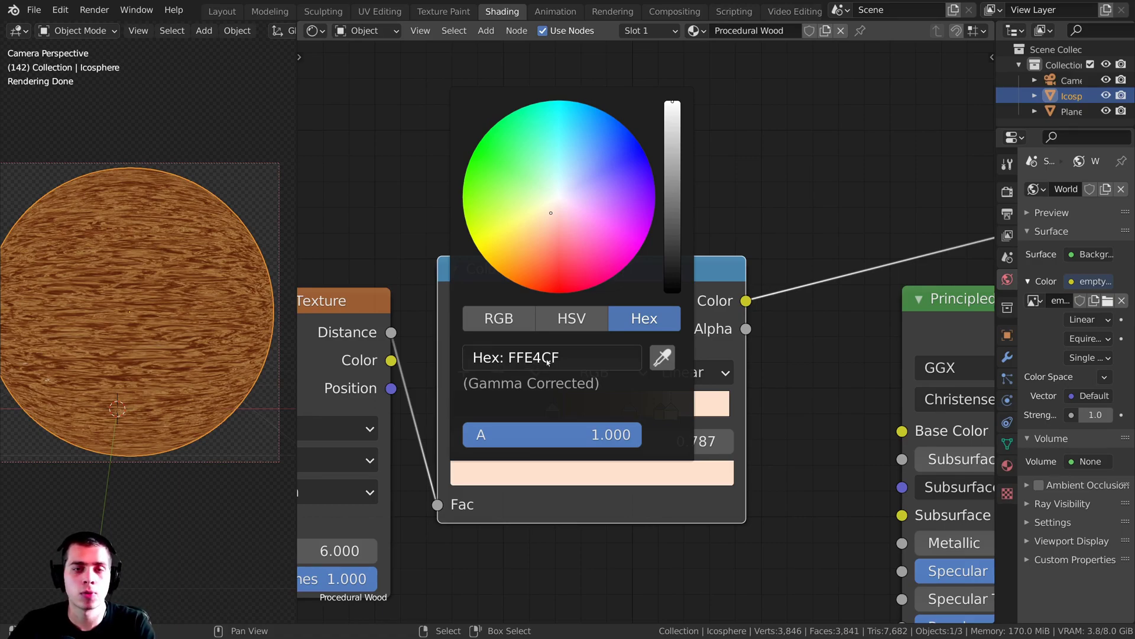
middle_drag(609, 486, 623, 456)
Connect the ColorRamp's Color output to the Principled BSDF's Base Color and preview the Principled BSDF on the sphere.
scroll(108, 236, up, 4)
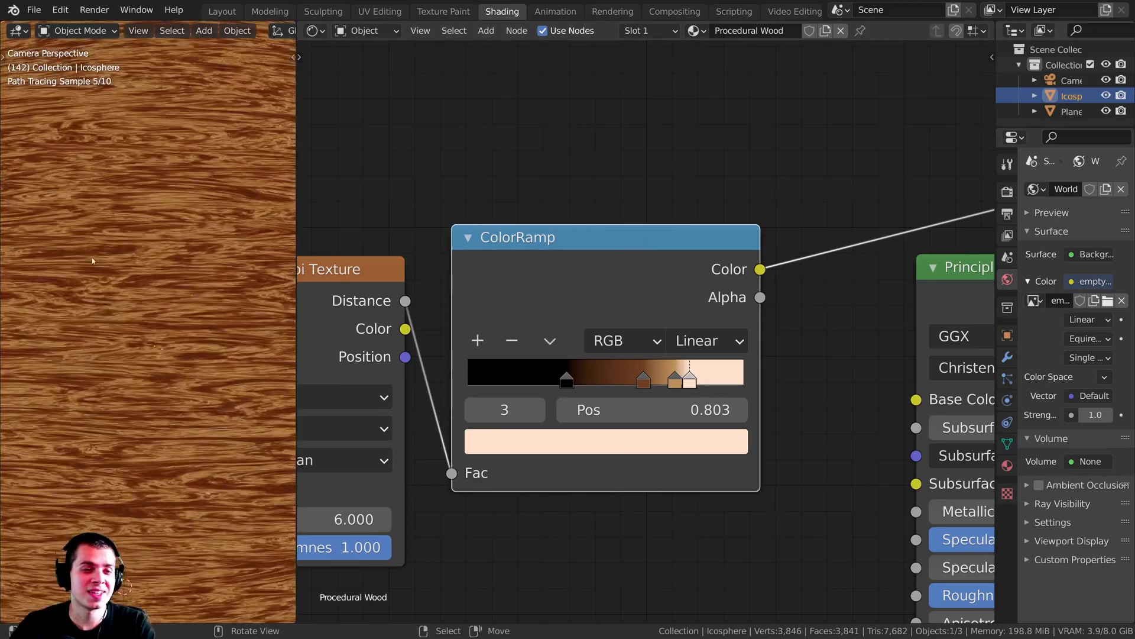
scroll(132, 234, up, 3)
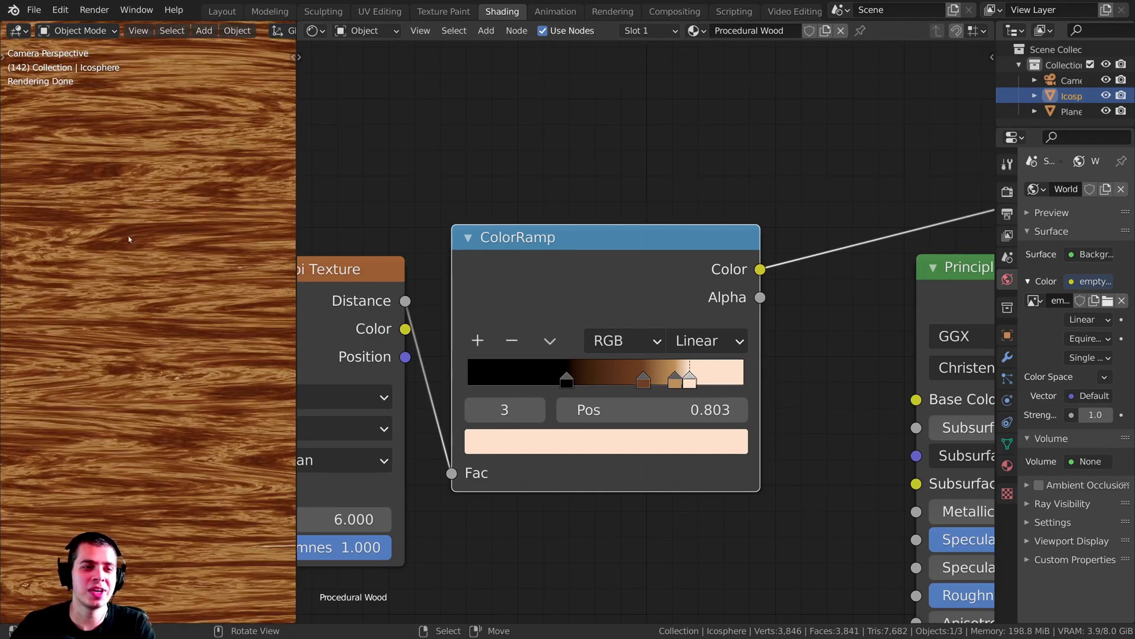
scroll(144, 304, up, 1)
shift+middle_drag(144, 303, 123, 540)
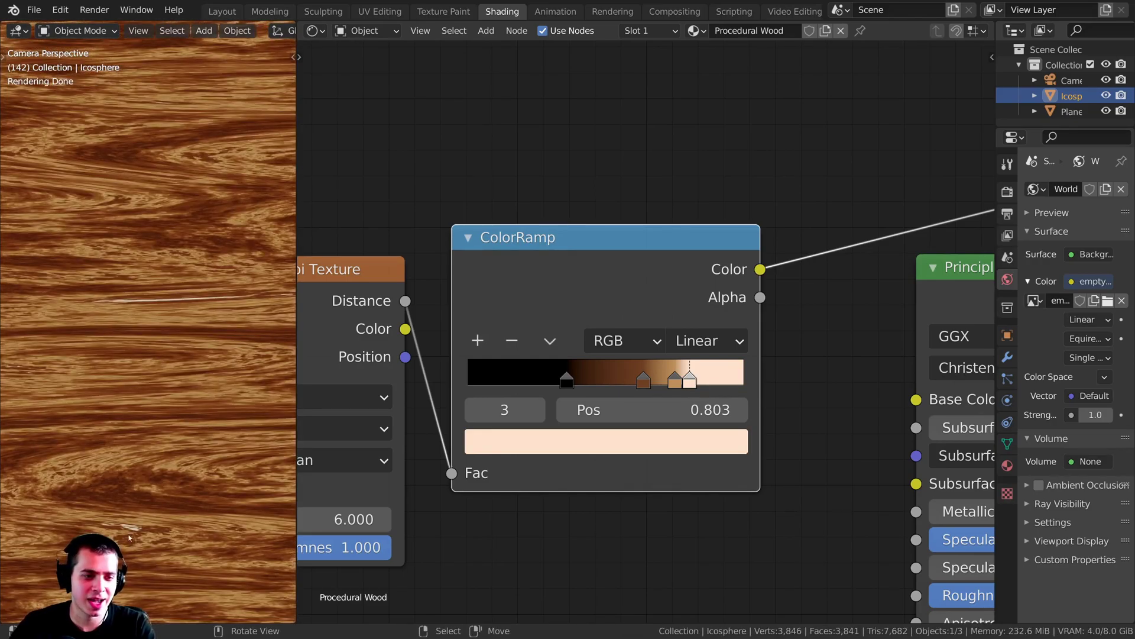
scroll(130, 514, down, 8)
scroll(750, 271, down, 3)
middle_drag(749, 270, 558, 170)
drag(544, 181, 679, 283)
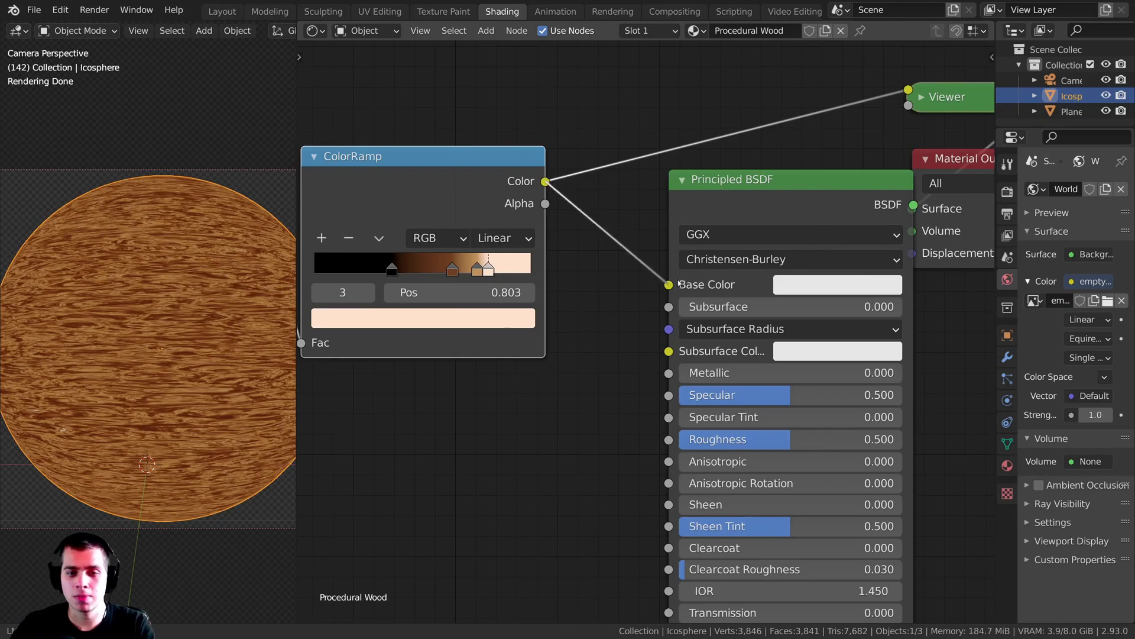
drag(741, 188, 698, 182)
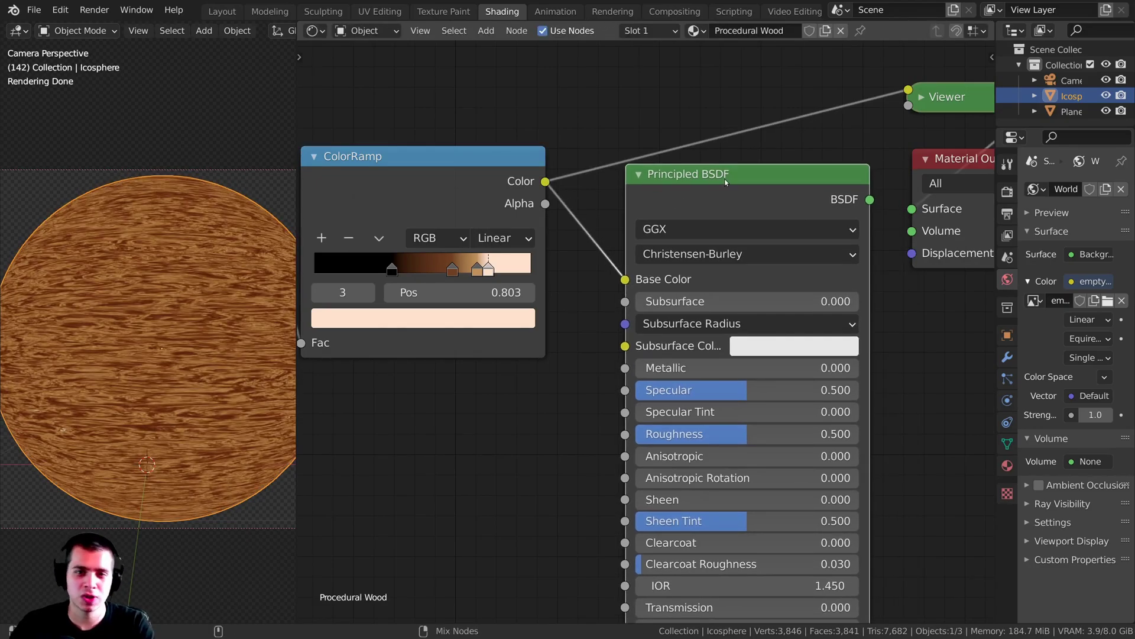
ctrl+shift+click(725, 182)
Connect the ColorRamp's Color output to the Principled BSDF's Roughness input as well and tidy the node spacing.
scroll(198, 305, down, 2)
scroll(191, 336, up, 1)
scroll(484, 268, down, 8)
middle_drag(484, 268, 715, 159)
drag(727, 159, 748, 172)
scroll(832, 318, up, 3)
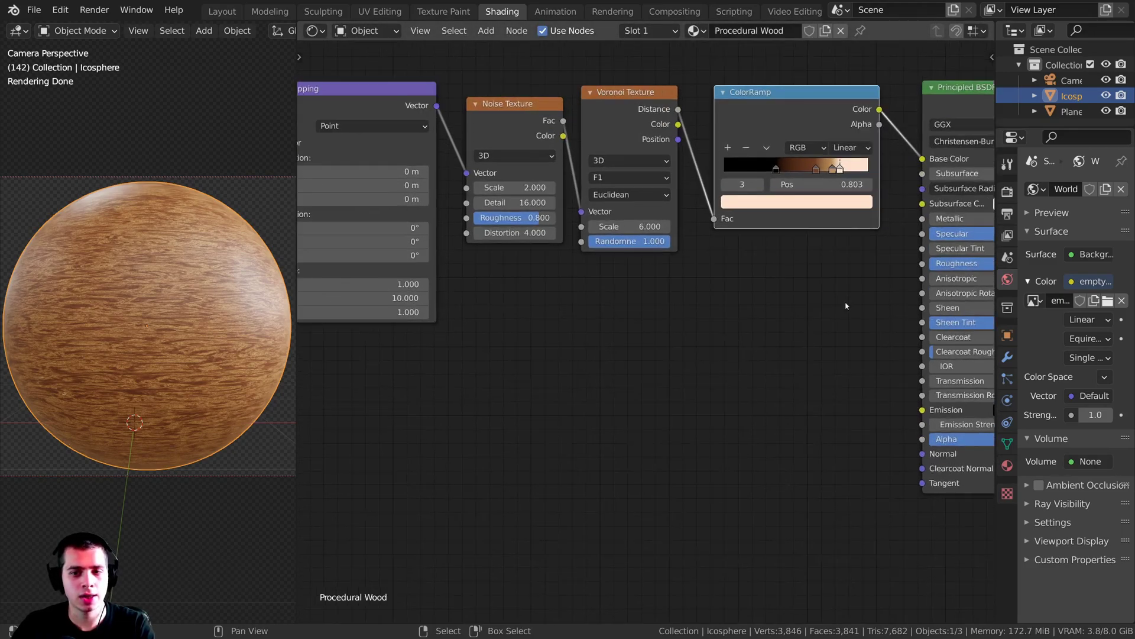
scroll(832, 319, up, 2)
drag(912, 275, 739, 256)
drag(912, 515, 732, 331)
scroll(732, 331, down, 3)
middle_drag(732, 331, 663, 356)
drag(761, 159, 807, 76)
drag(873, 236, 803, 312)
Insert a second ColorRamp node on the link between the first ColorRamp's Color and the Principled BSDF's Roughness.
scroll(787, 313, up, 1)
key(shift+a)
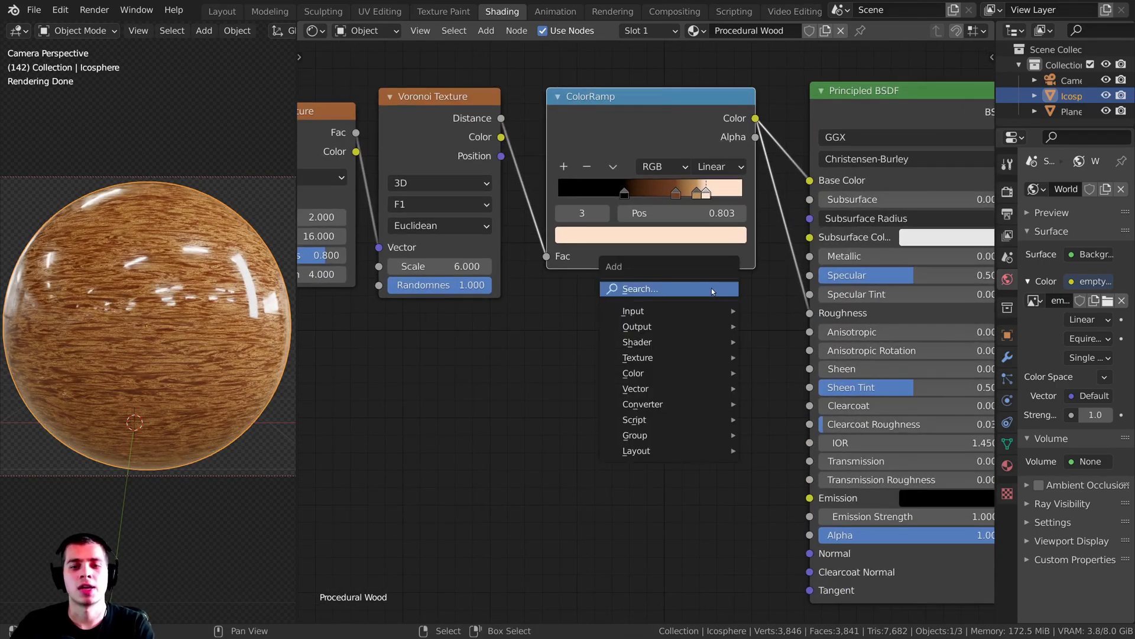
click(711, 289)
text(col)
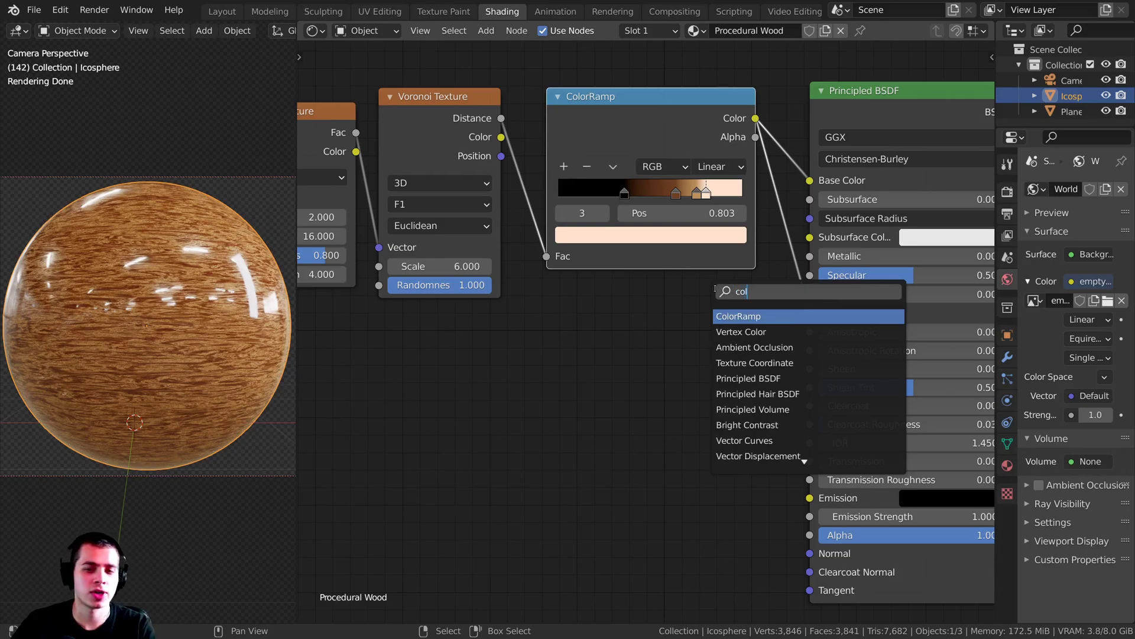
click(723, 318)
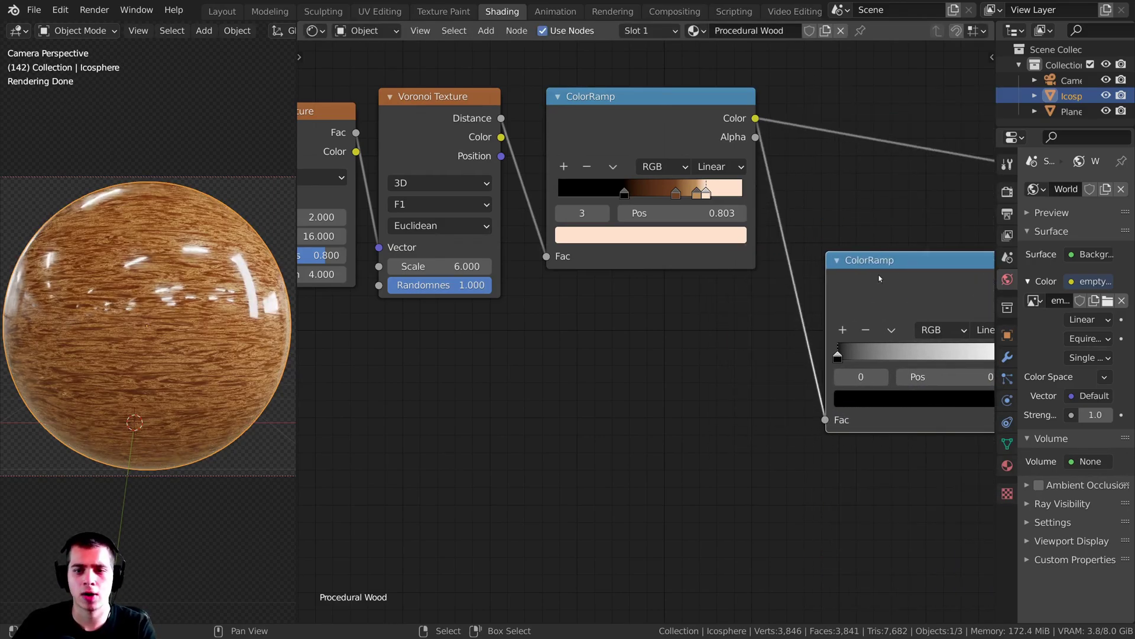
click(701, 307)
Inspect the glossy reflections on the sphere and move the Principled BSDF, roughness ColorRamp and Material Output closer together.
scroll(157, 290, up, 5)
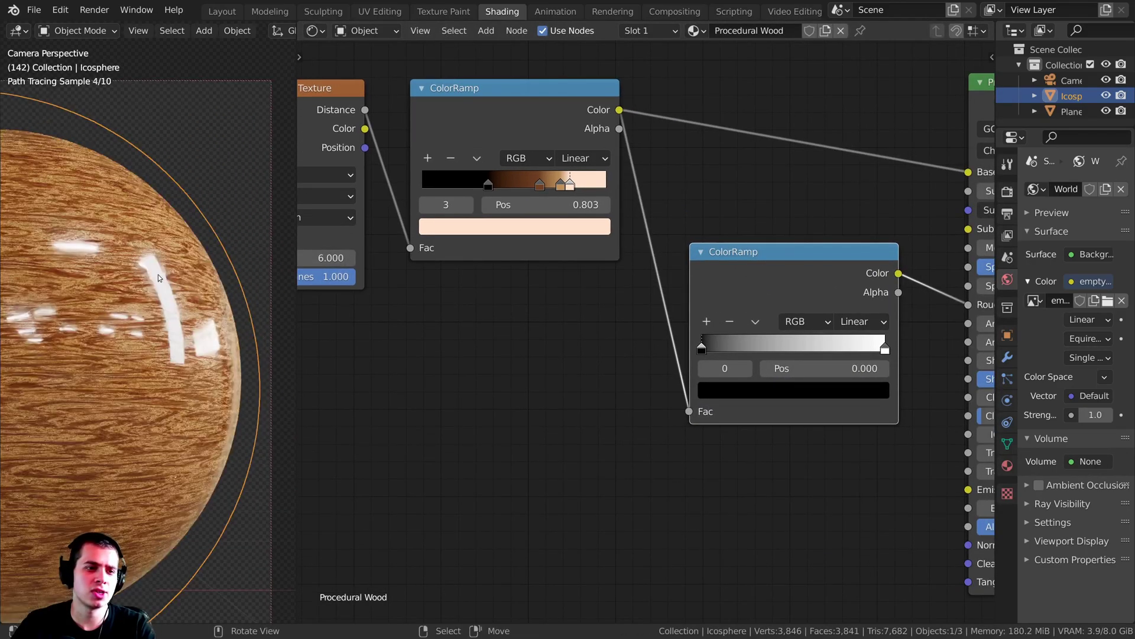
scroll(776, 308, down, 6)
shift+middle_drag(89, 398, 114, 406)
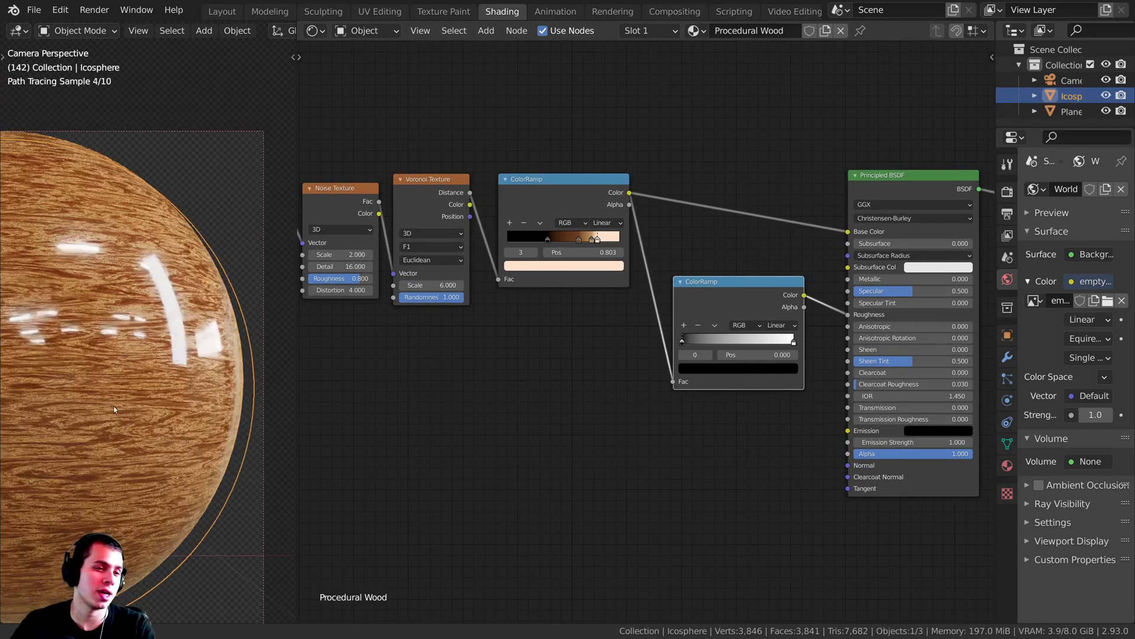
scroll(113, 405, up, 1)
middle_drag(483, 327, 364, 360)
drag(798, 211, 761, 197)
drag(612, 315, 593, 304)
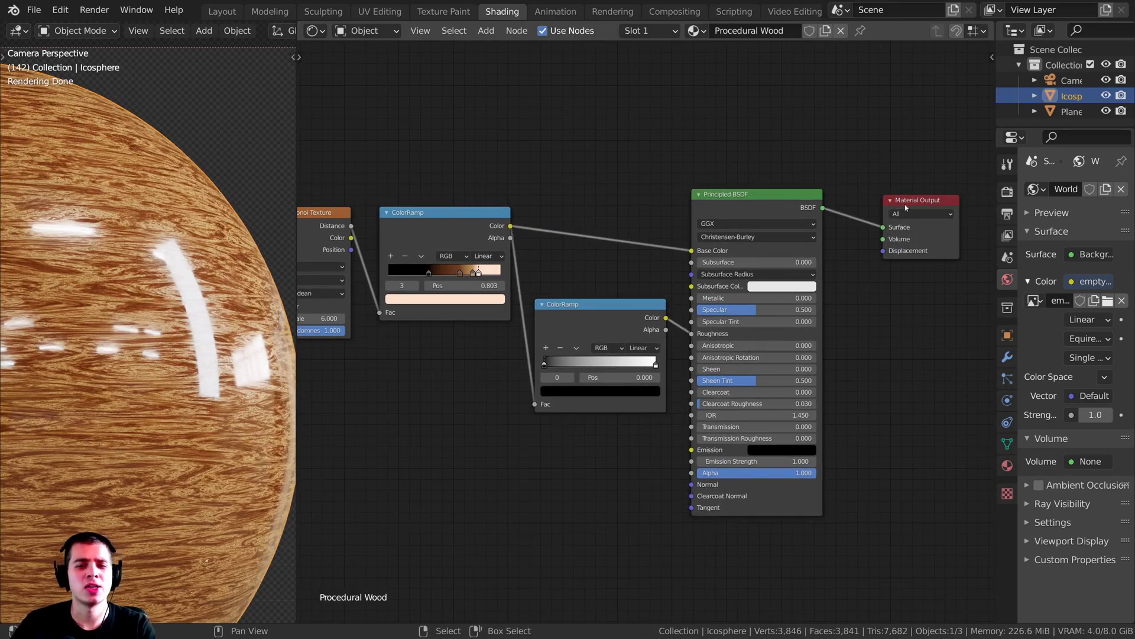
drag(899, 201, 861, 197)
Try white as the colour of the roughness ColorRamp's black stop and check the sphere's finish.
scroll(556, 373, up, 4)
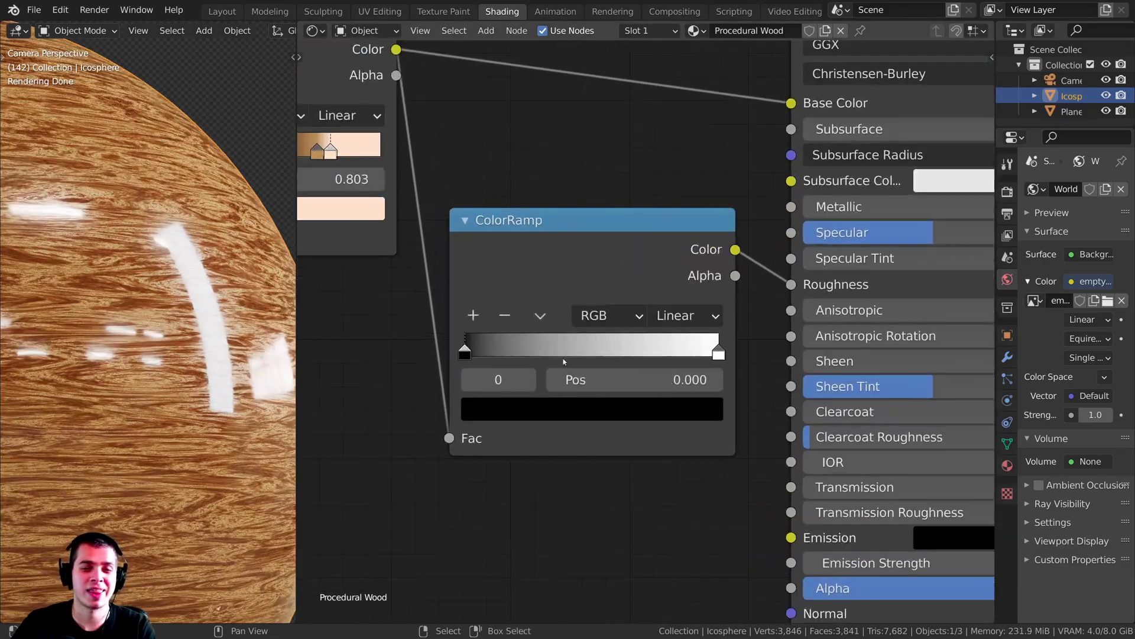
middle_drag(588, 376, 594, 438)
click(538, 353)
scroll(551, 371, down, 3)
click(610, 462)
drag(739, 321, 740, 228)
scroll(724, 352, up, 5)
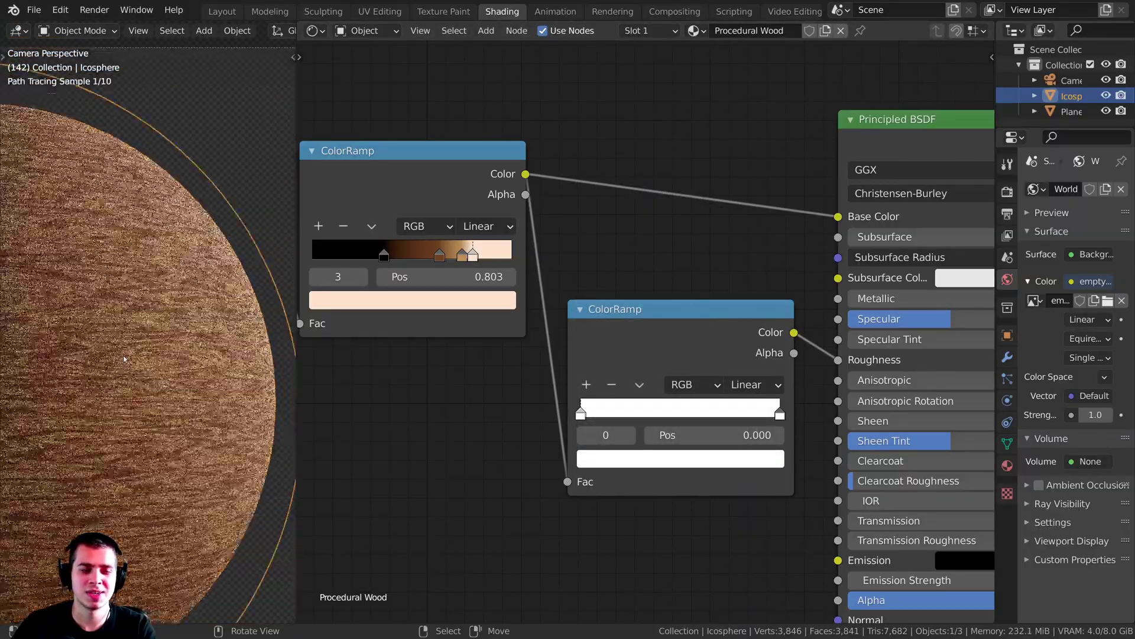
Set the first stop of the roughness ColorRamp to a mid grey for a soft gloss.
click(632, 461)
drag(740, 239, 740, 262)
drag(739, 262, 739, 250)
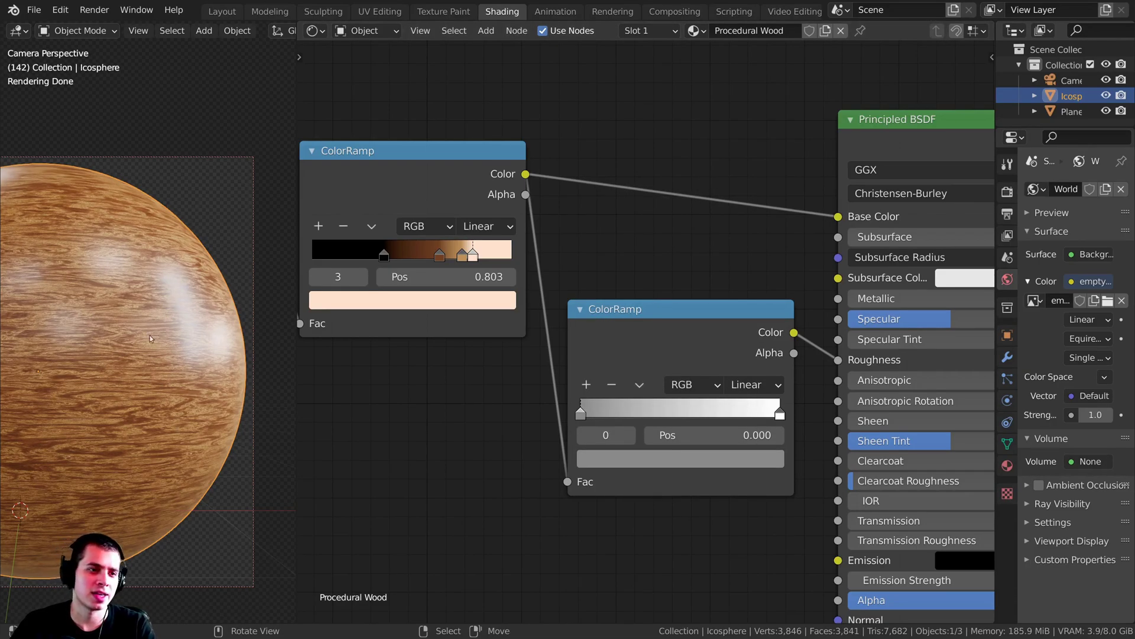
scroll(150, 329, up, 1)
Connect the Voronoi Texture's Distance output to the Principled BSDF's Normal input.
scroll(565, 389, down, 8)
middle_drag(565, 389, 652, 334)
drag(754, 266, 758, 265)
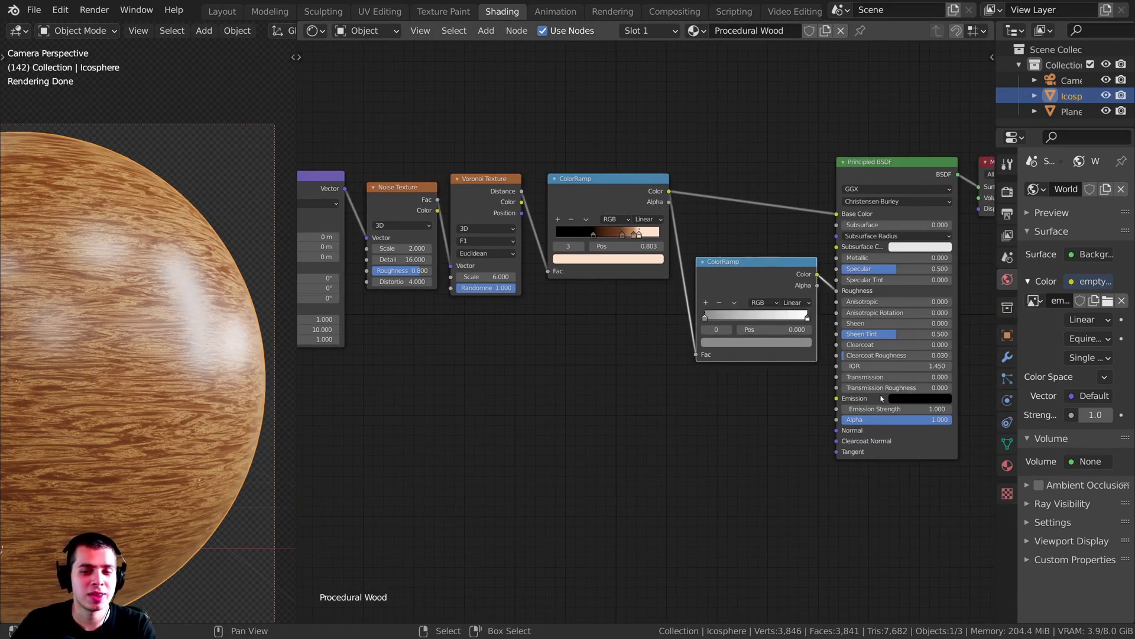
drag(838, 430, 686, 418)
middle_drag(532, 363, 497, 343)
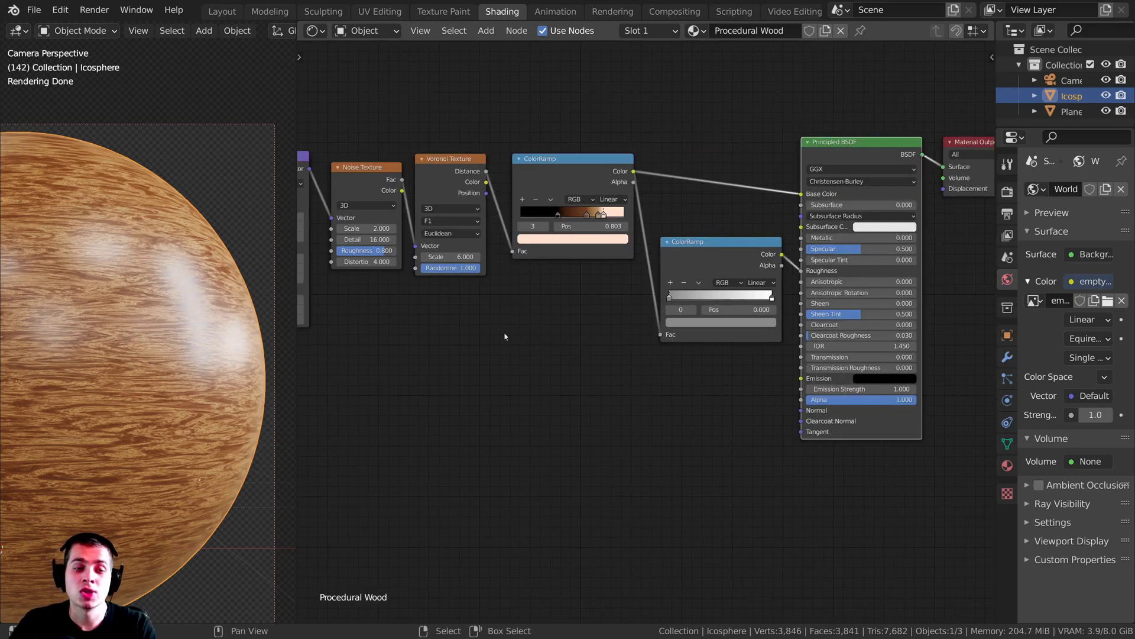
scroll(495, 204, up, 1)
drag(460, 143, 828, 424)
Insert a Bump node on the link between the Voronoi Texture's Distance and the Principled BSDF's Normal.
key(shift+a)
text(bum)
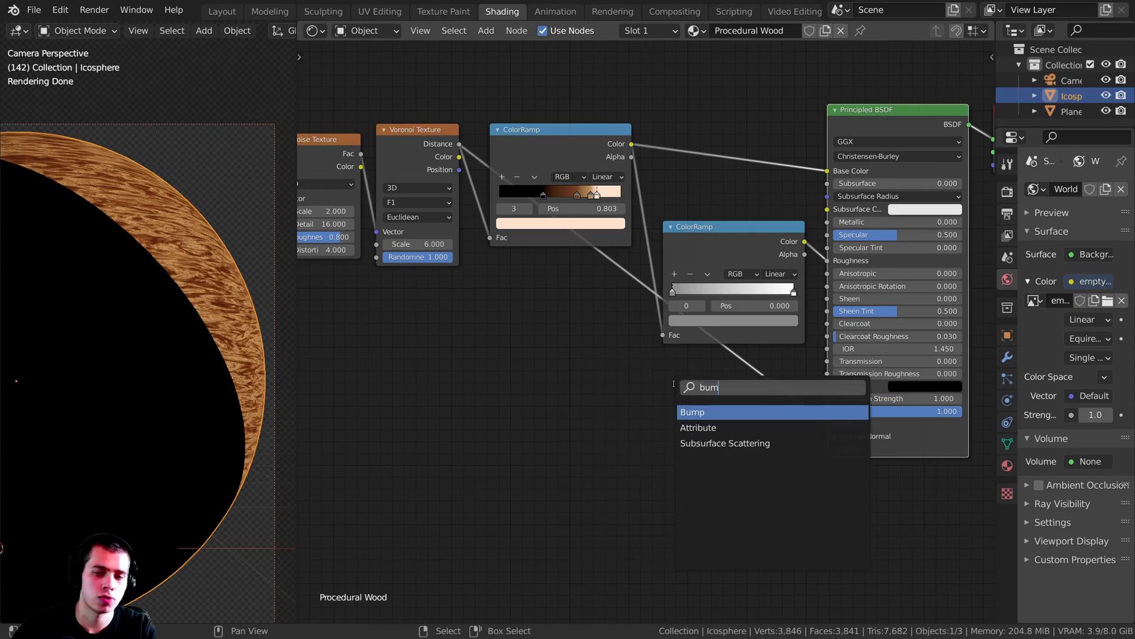
click(707, 411)
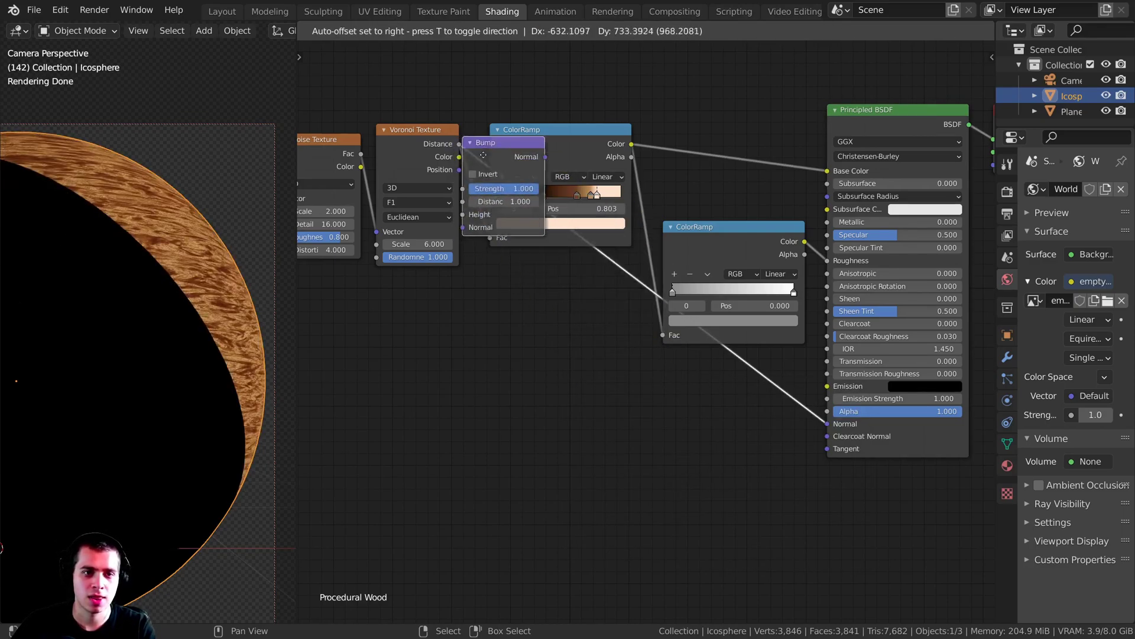
click(760, 384)
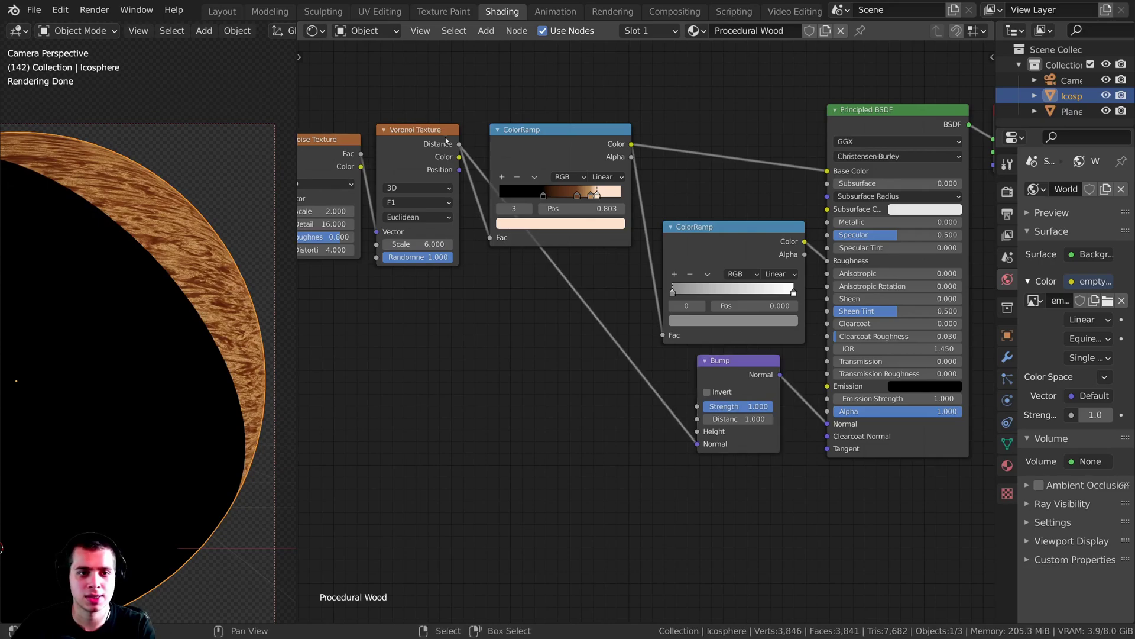
Move the Distance link from the Bump node's Normal input to its Height input and preview the Bump output.
scroll(450, 133, up, 2)
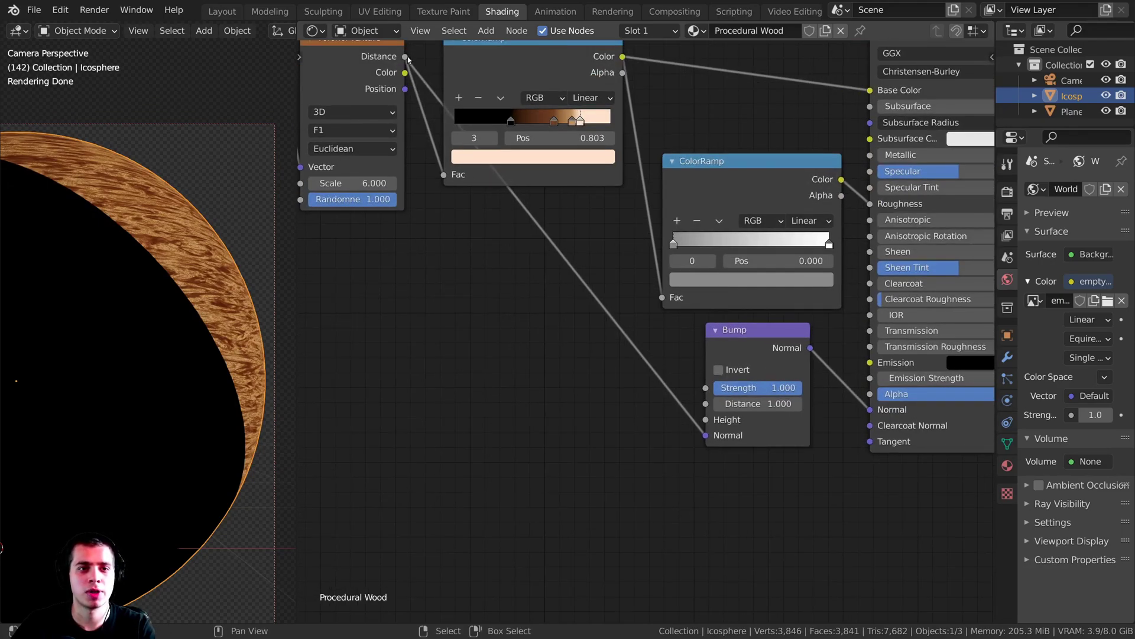
drag(704, 434, 706, 420)
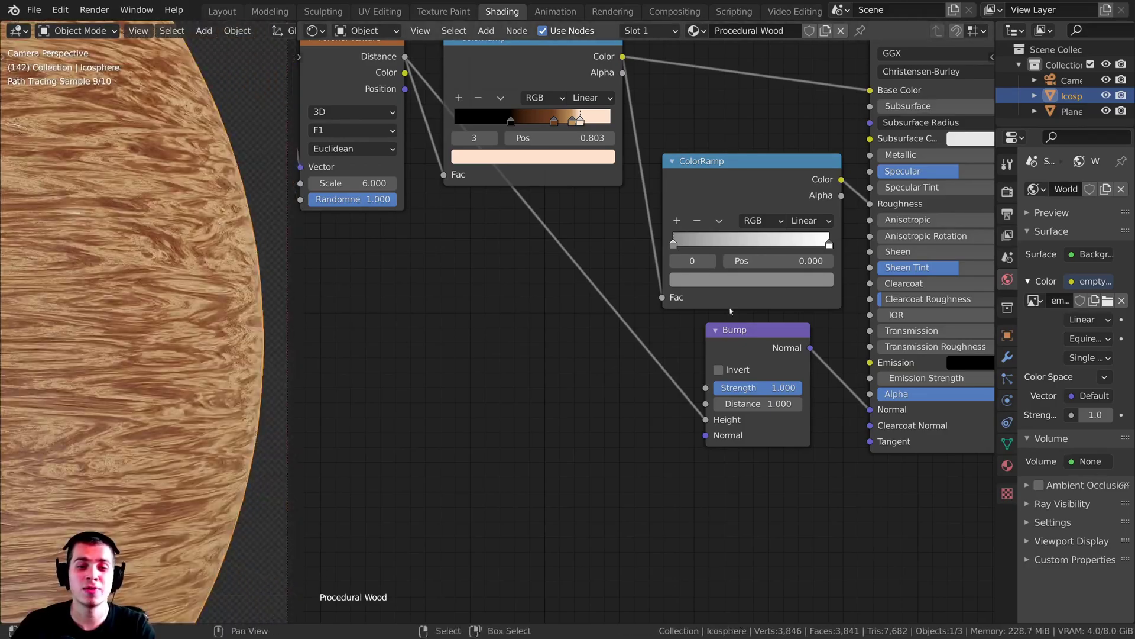
ctrl+shift+click(752, 343)
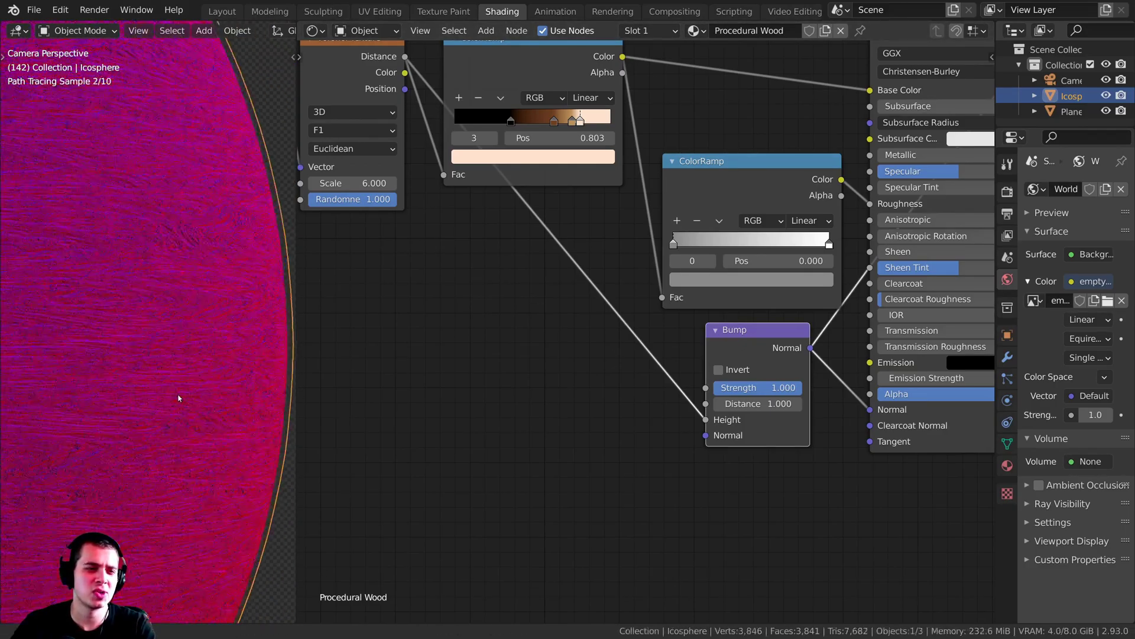
Preview the Voronoi Texture's Distance and the Bump output in turn, and examine the grain on the icosphere up close.
scroll(395, 297, down, 2)
scroll(395, 297, down, 2)
middle_drag(395, 297, 420, 310)
ctrl+shift+click(494, 191)
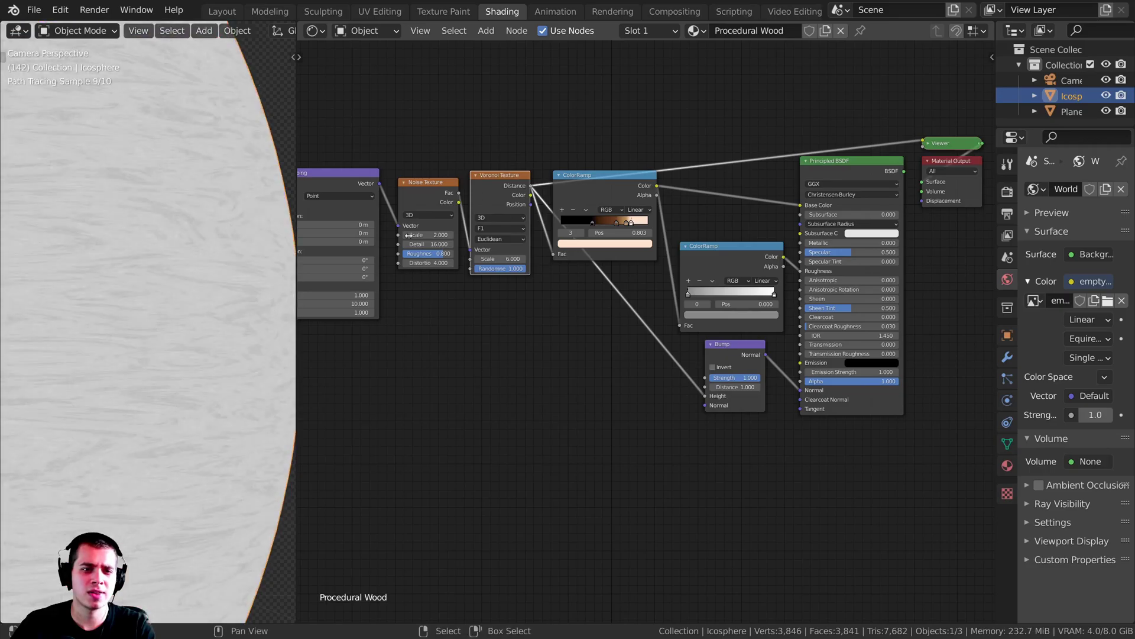
ctrl+shift+click(733, 345)
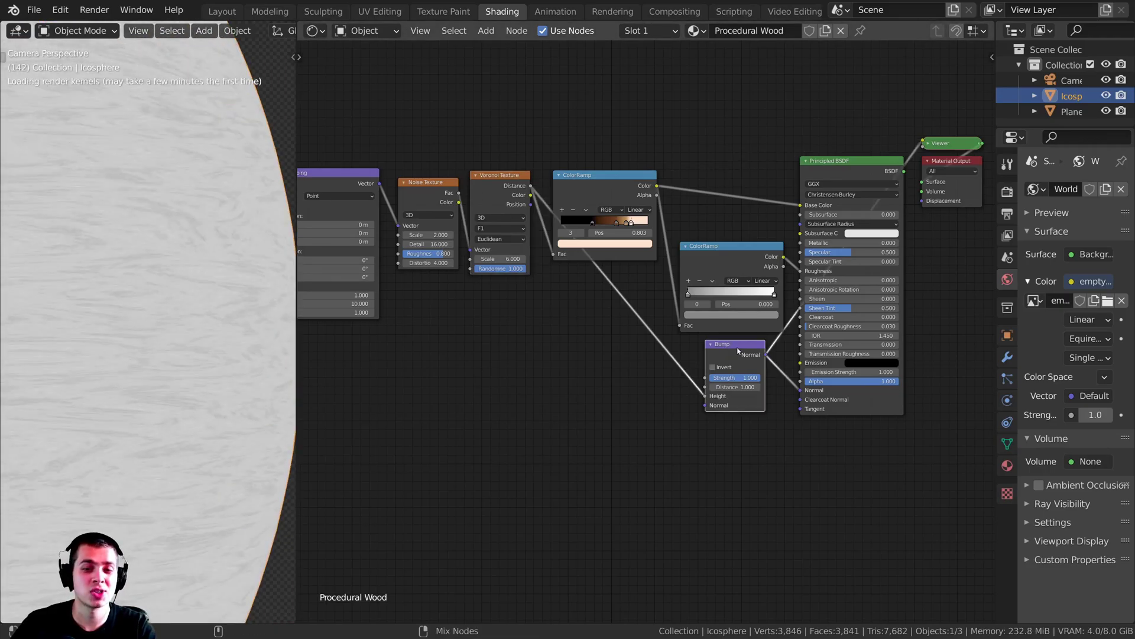
scroll(177, 309, up, 2)
shift+middle_drag(151, 235, 149, 294)
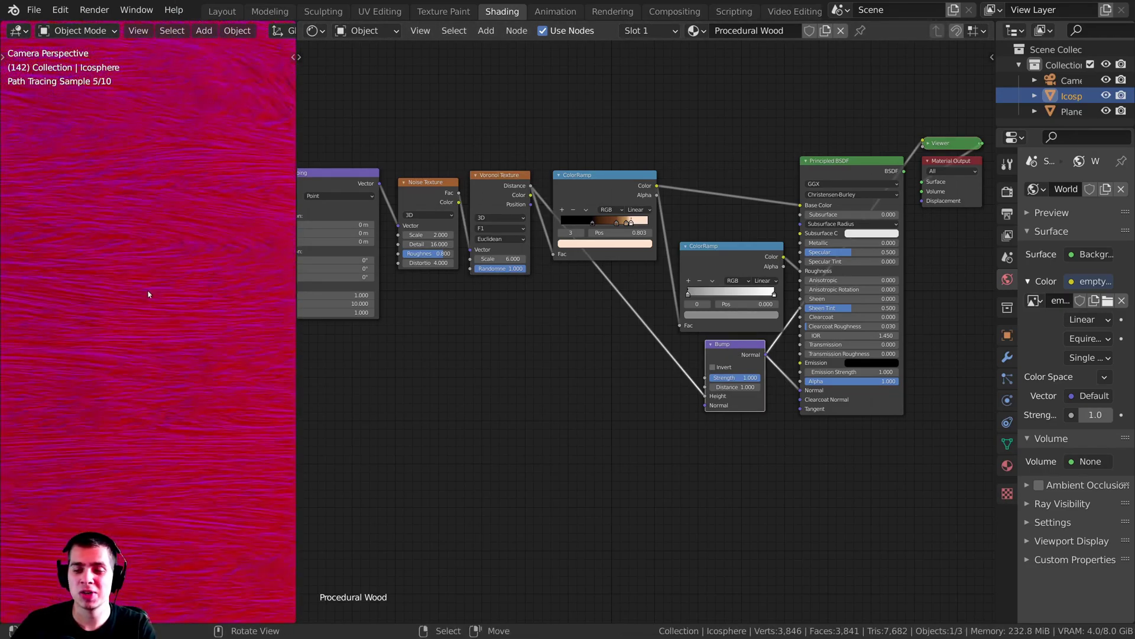
scroll(644, 331, up, 3)
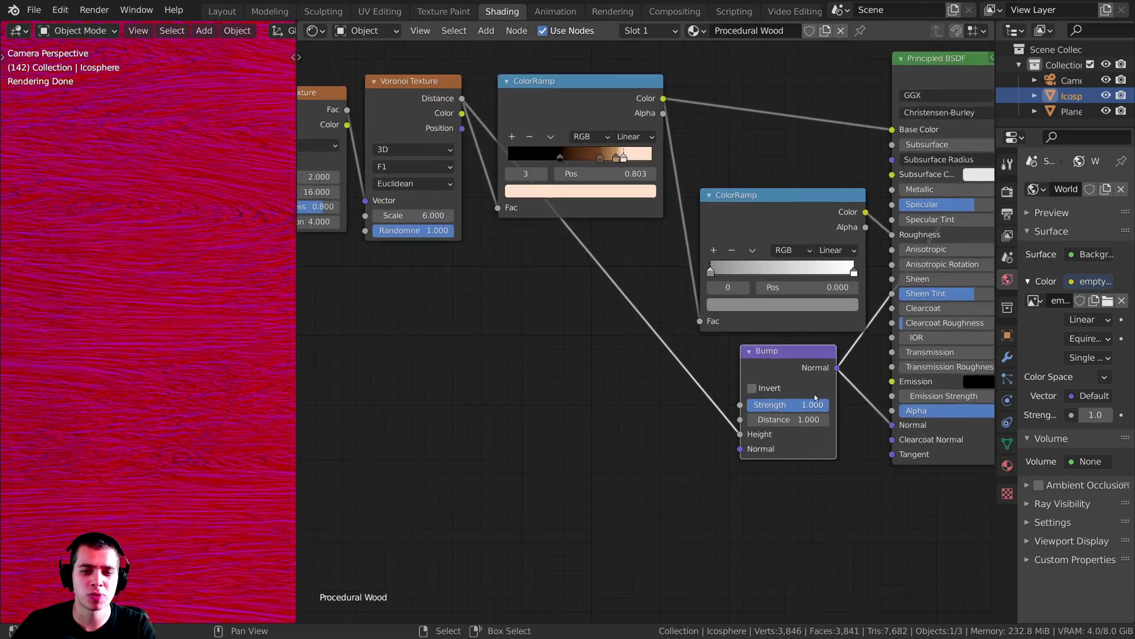
scroll(130, 383, up, 2)
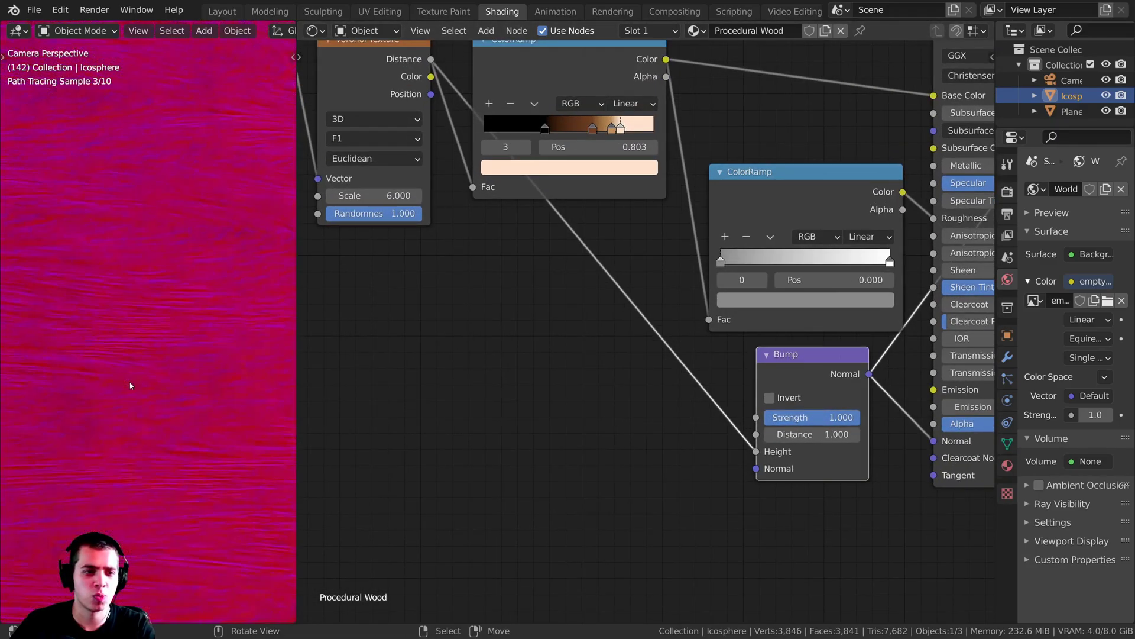
shift+middle_drag(186, 270, 164, 296)
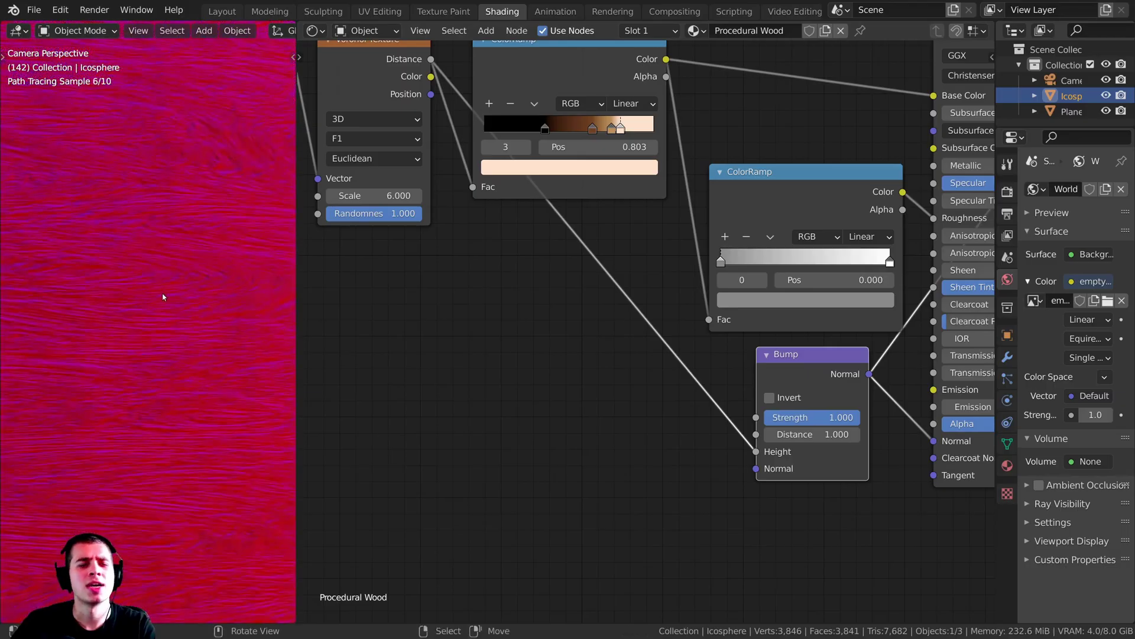
Switch the preview back to the Principled BSDF and view the wood material on the icosphere.
scroll(569, 466, down, 5)
ctrl+shift+click(870, 176)
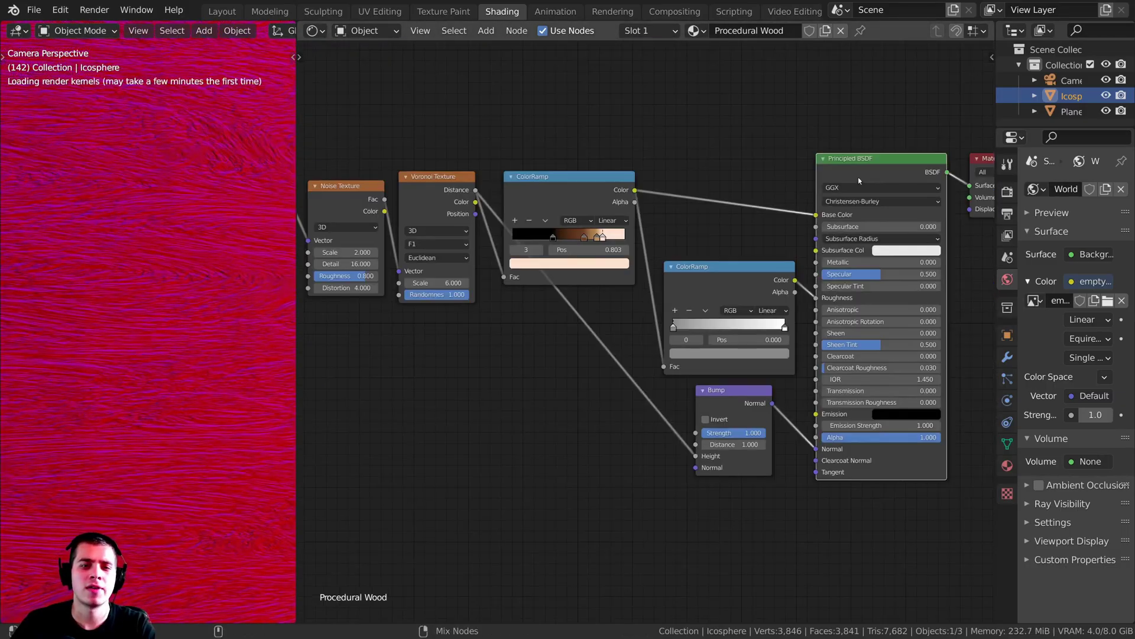
scroll(163, 334, down, 5)
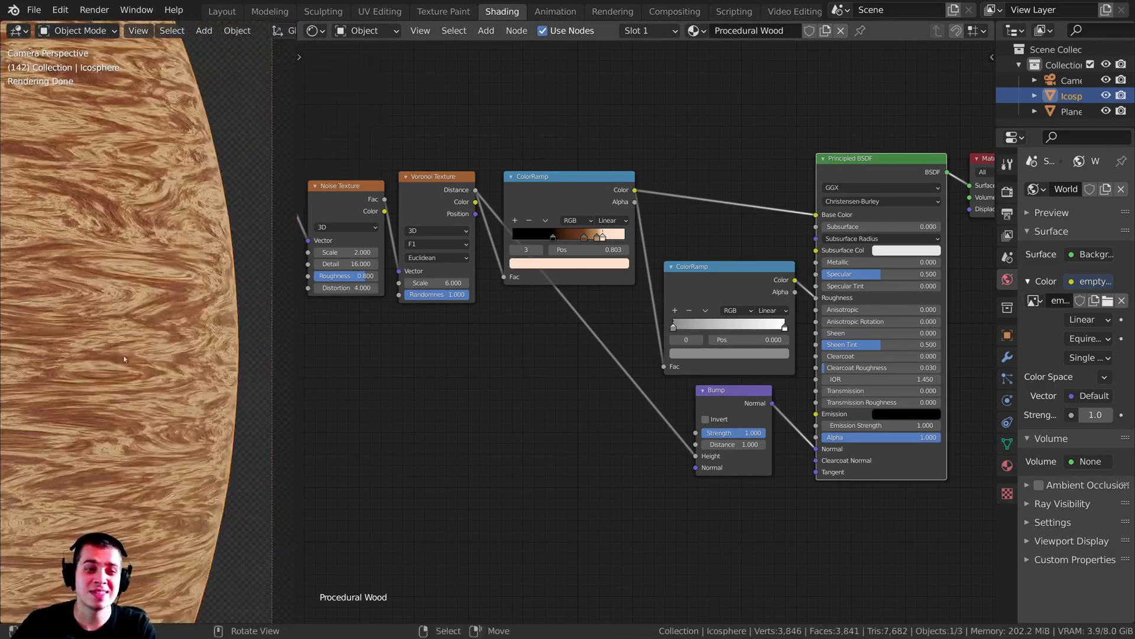
scroll(163, 334, down, 3)
mouse_move(728, 271)
mouse_down()
mouse_move(745, 241)
mouse_move(717, 245)
mouse_move(720, 256)
mouse_up()
shift+middle_drag(56, 292, 92, 301)
Move the Voronoi Texture node away from the Noise Texture, leaving a clear gap between them.
scroll(520, 428, down, 3)
middle_drag(520, 428, 611, 413)
scroll(611, 413, up, 4)
key(g)
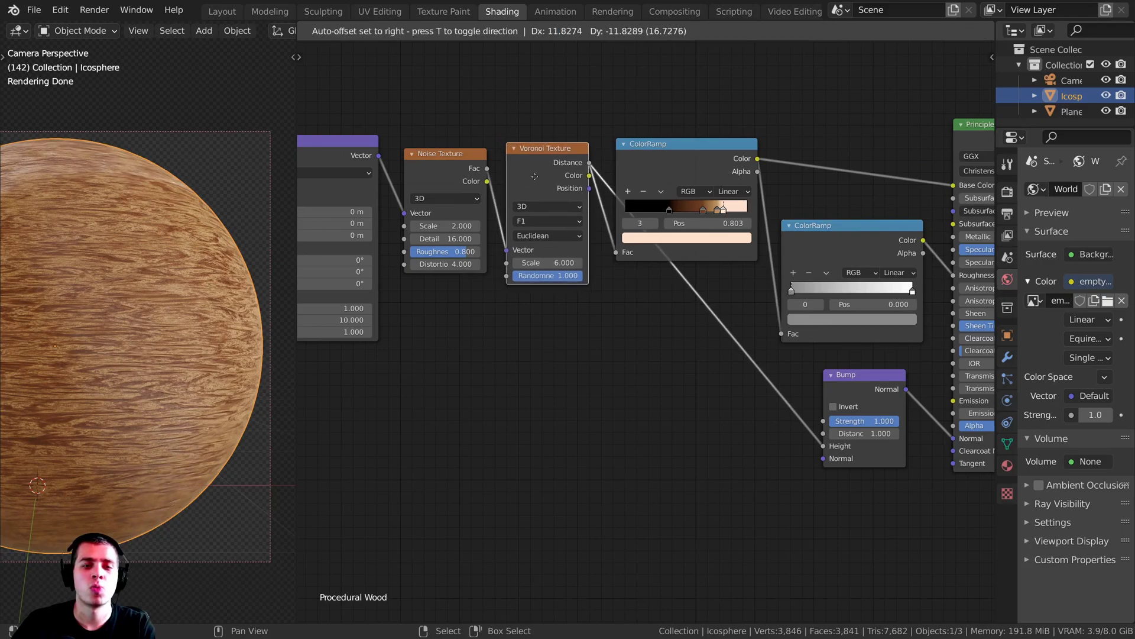
click(545, 153)
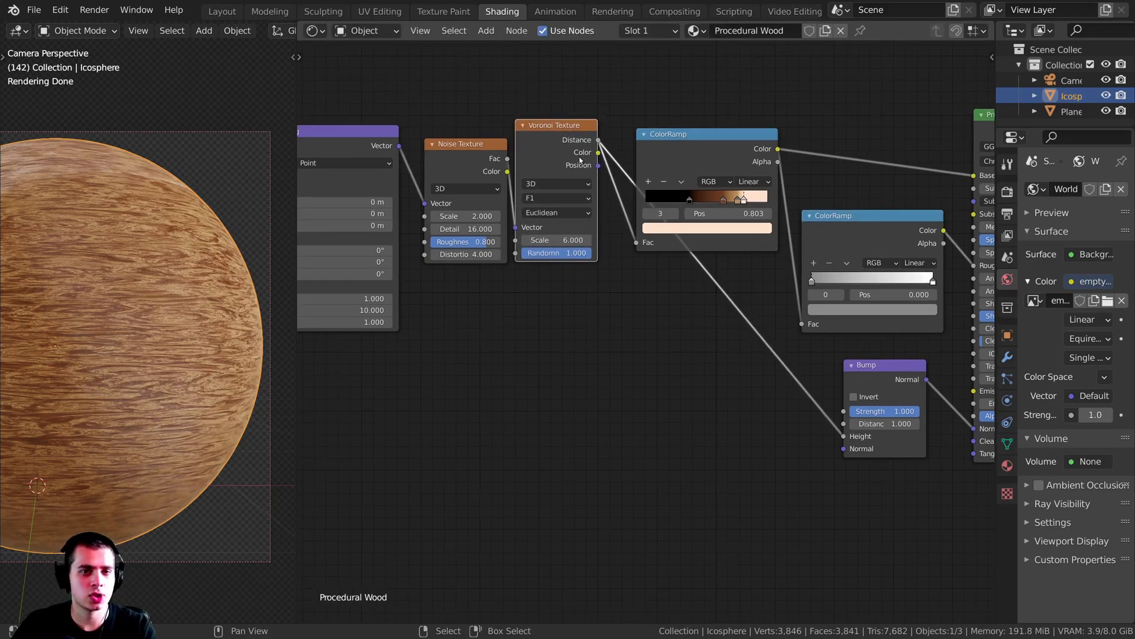
middle_drag(570, 195, 604, 209)
scroll(515, 295, down, 2)
middle_drag(522, 285, 551, 282)
scroll(552, 281, up, 1)
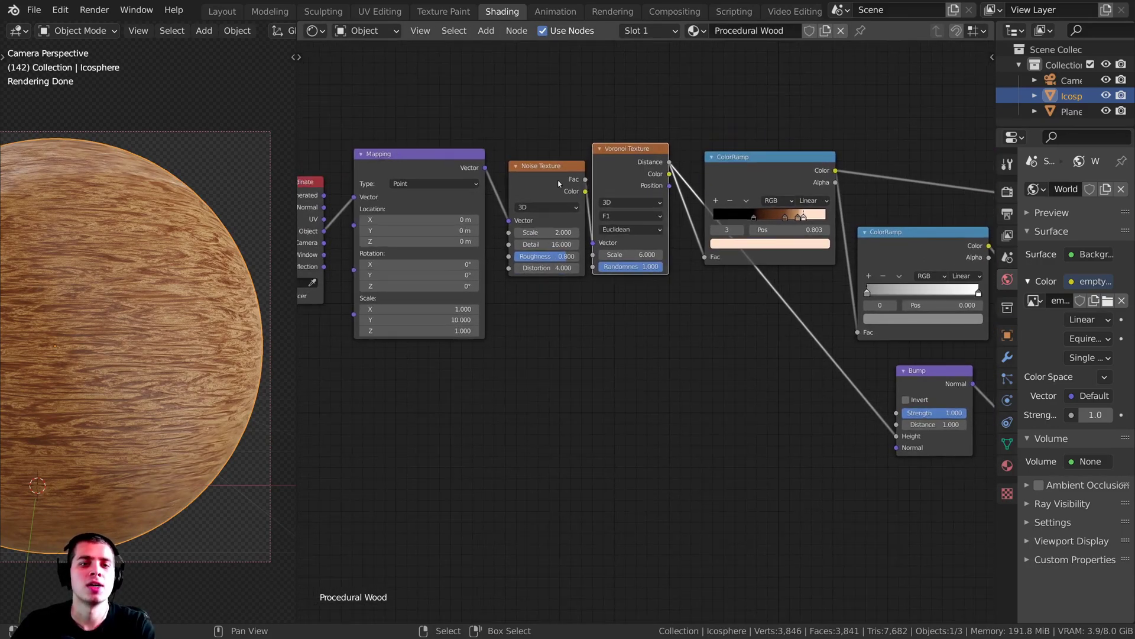
key(g)
click(638, 164)
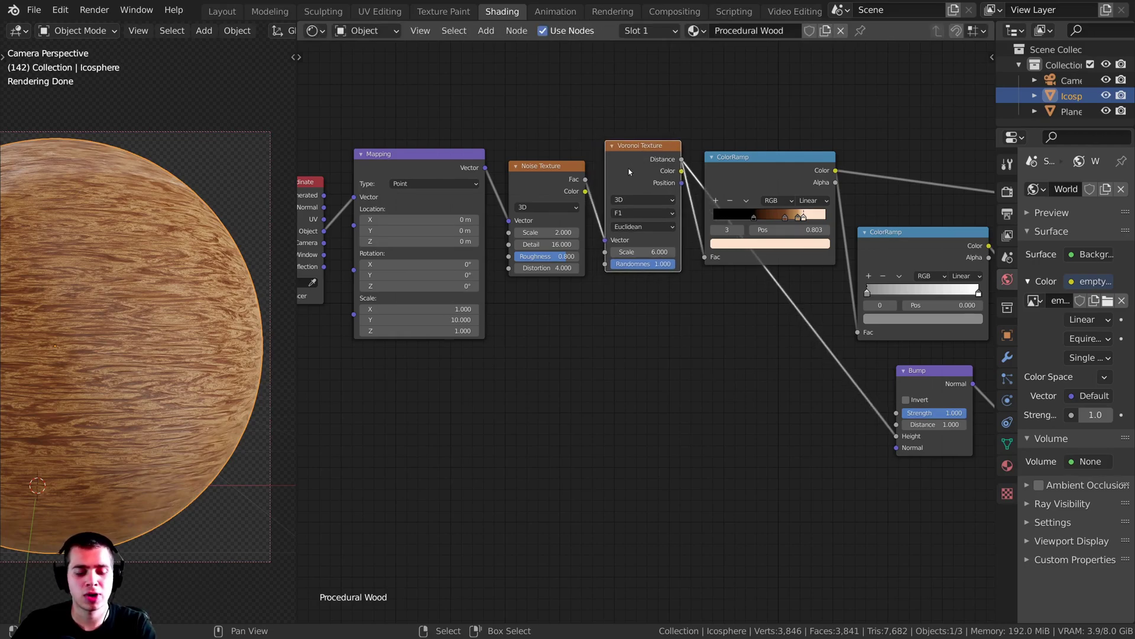
Duplicate the linked Noise and Voronoi Texture pair below the originals, connect Mapping's Vector to the copied Noise Texture, and reposition the Mapping node.
scroll(530, 115, up, 2)
scroll(584, 257, down, 2)
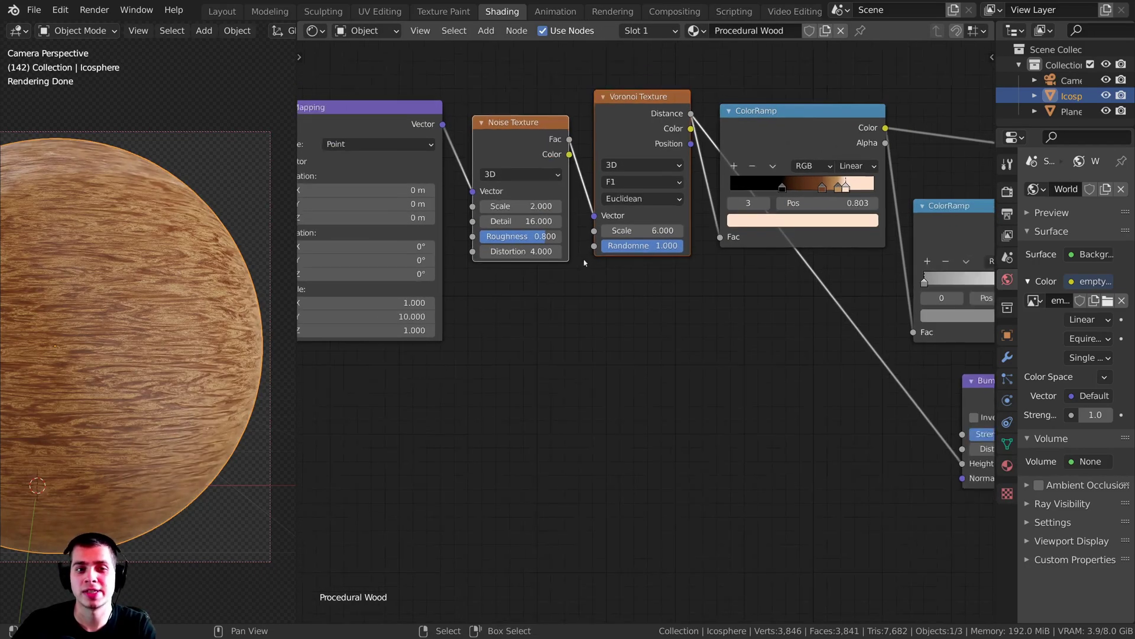
key(shift+d)
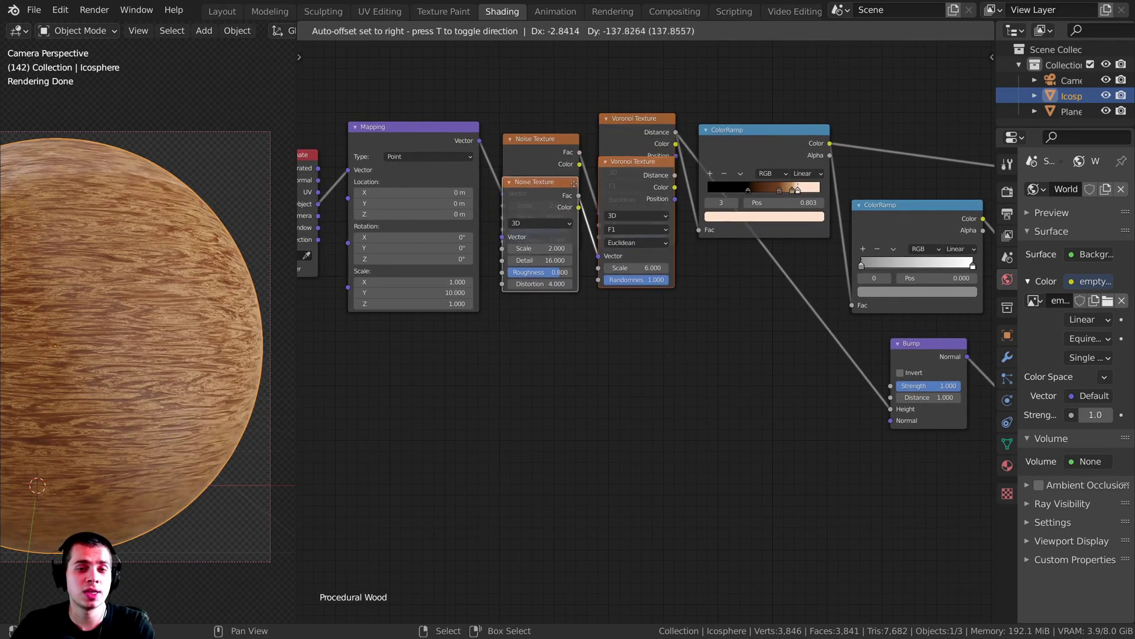
click(578, 283)
scroll(579, 284, down, 1)
middle_drag(579, 283, 674, 271)
drag(589, 141, 615, 321)
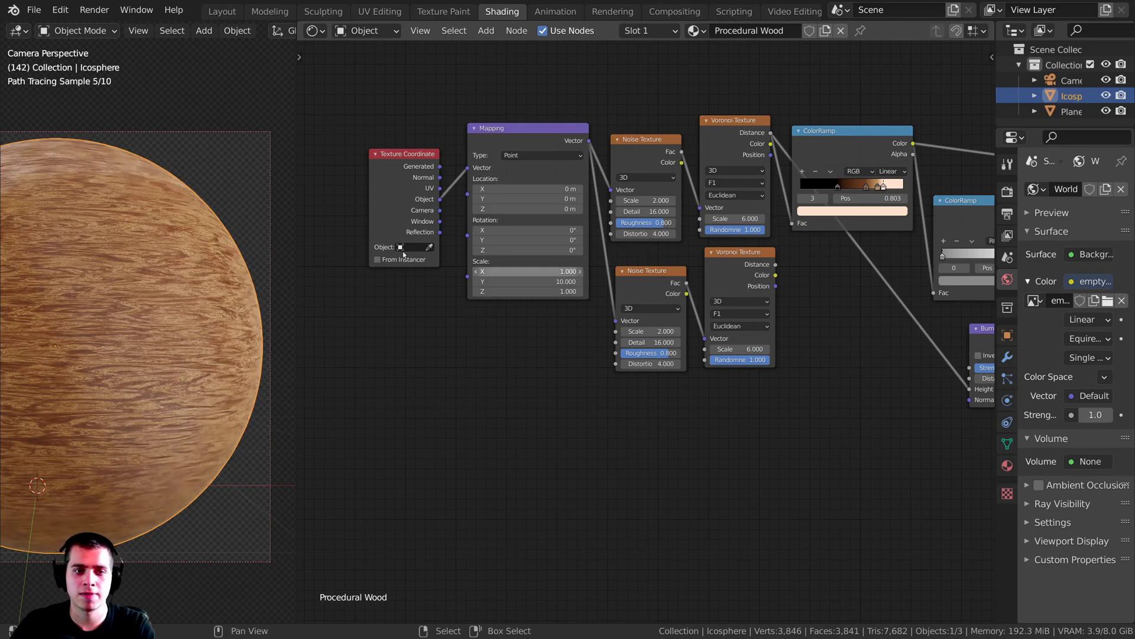
drag(390, 203, 363, 253)
drag(364, 254, 355, 263)
Preview the Distance output of the original Voronoi Texture and of its duplicate to compare their patterns.
ctrl+shift+click(663, 100)
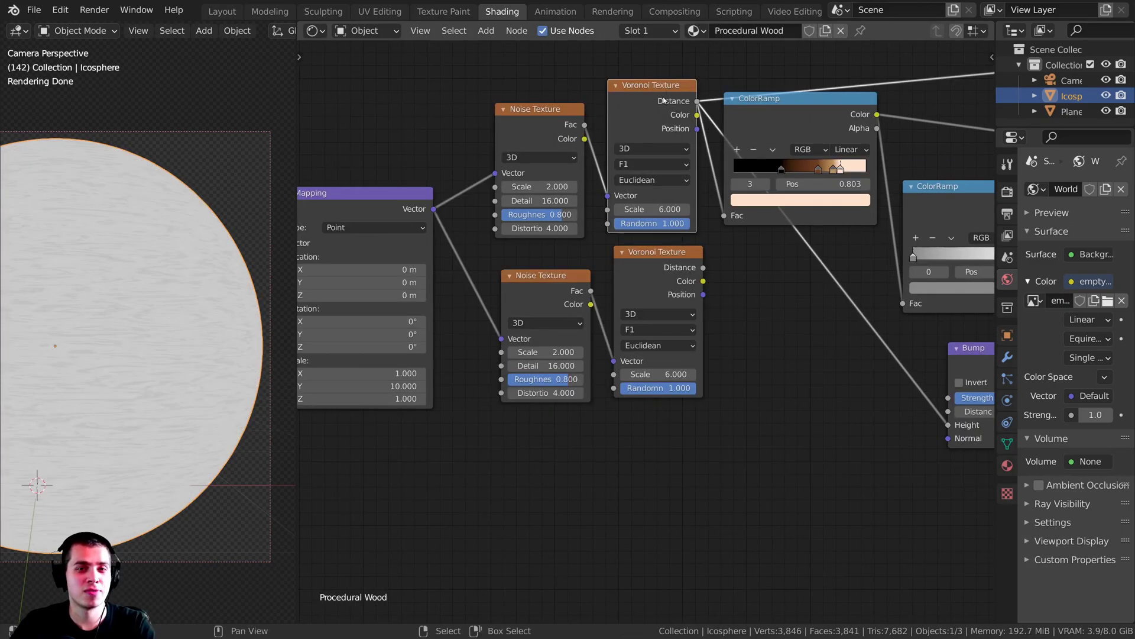
ctrl+shift+click(661, 272)
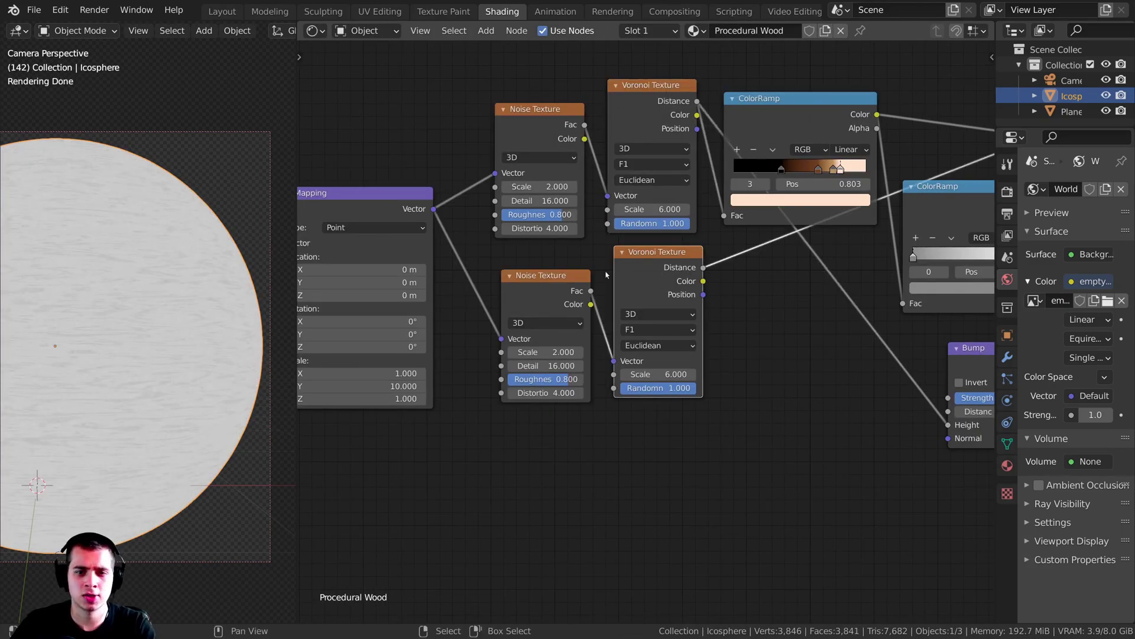
middle_drag(612, 248, 628, 254)
scroll(166, 313, up, 1)
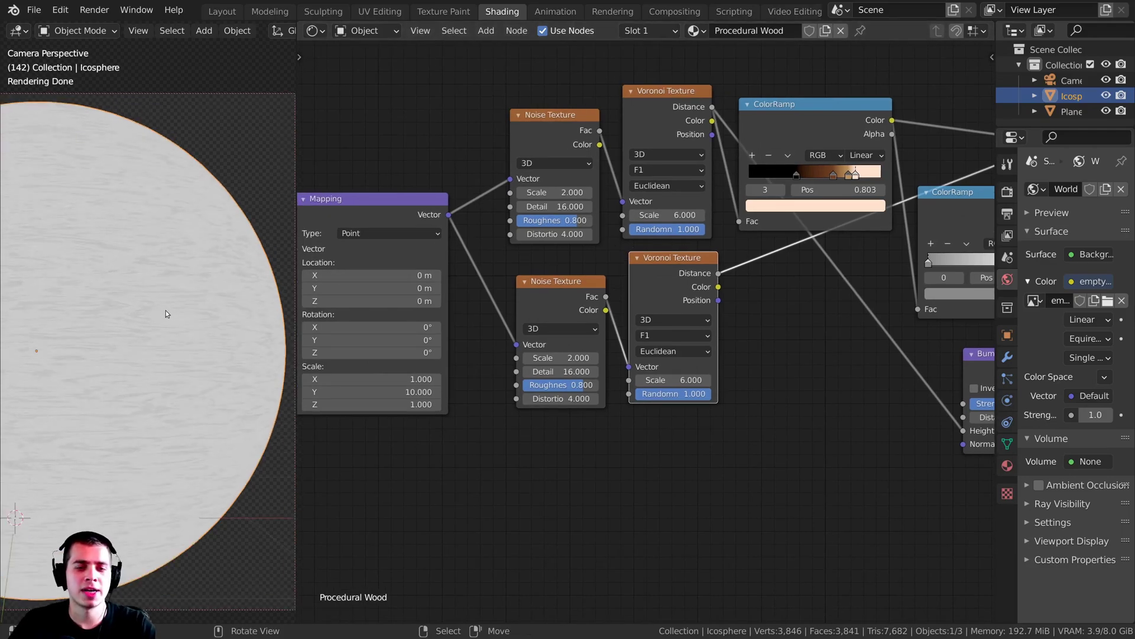
scroll(577, 245, up, 2)
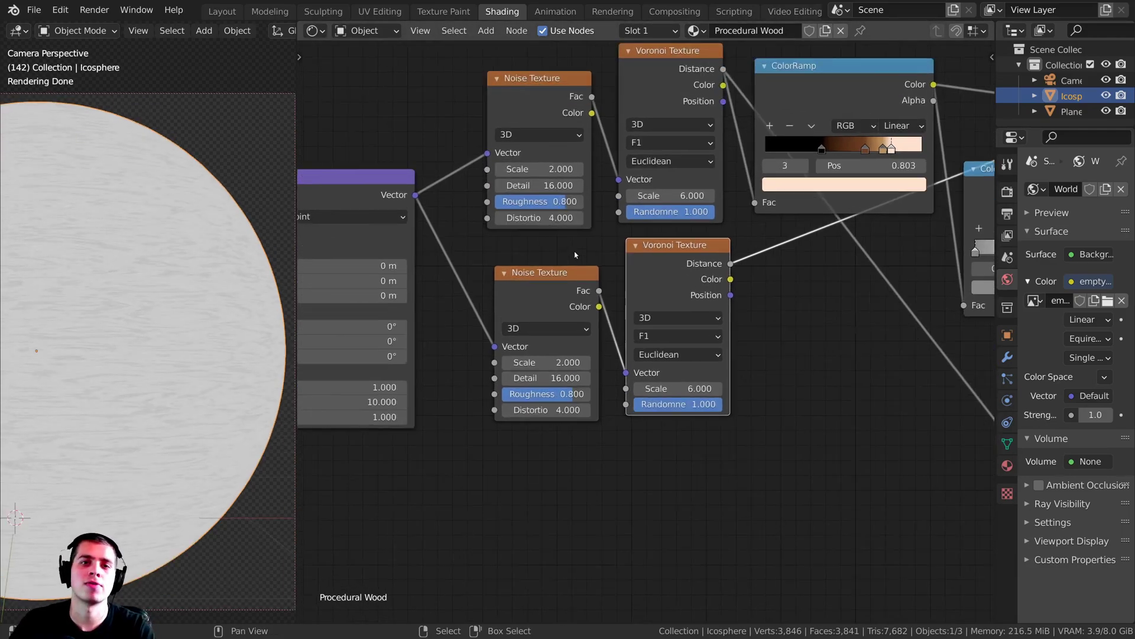
Set the duplicated Noise Texture's Roughness to 0.4.
scroll(577, 245, up, 6)
middle_drag(472, 381, 466, 282)
drag(470, 223, 464, 212)
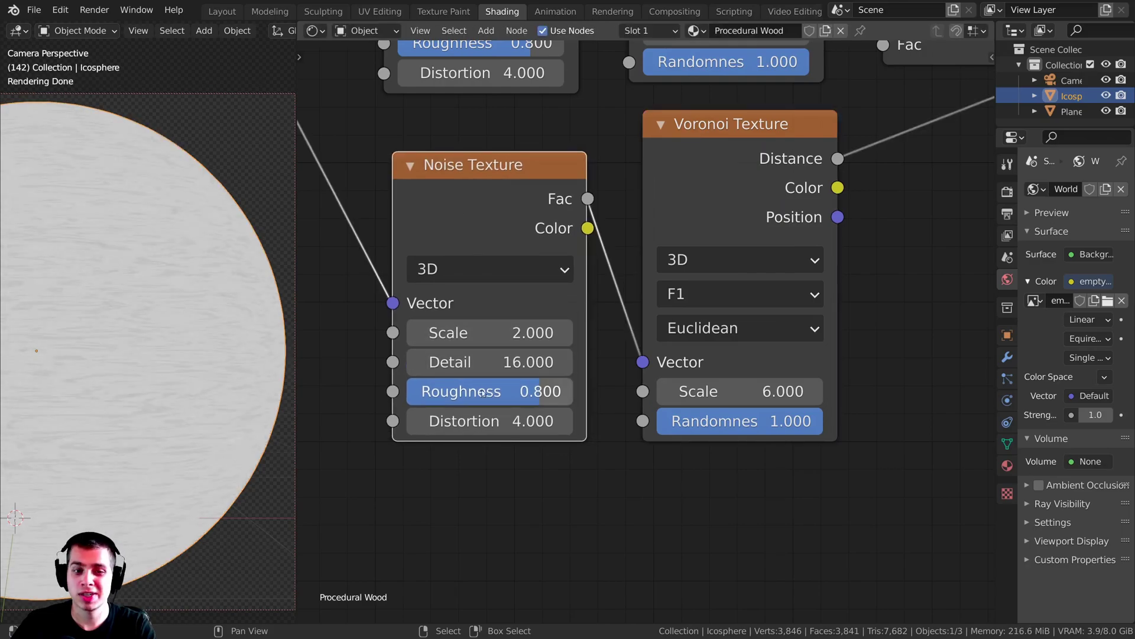
click(502, 398)
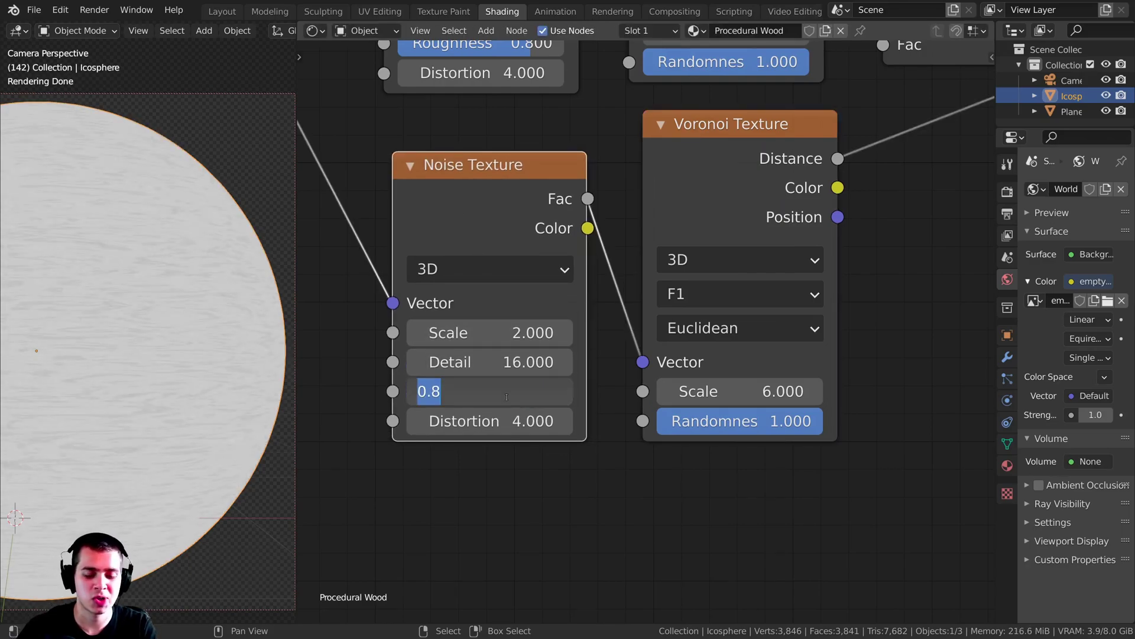
text(.4)
key(Return)
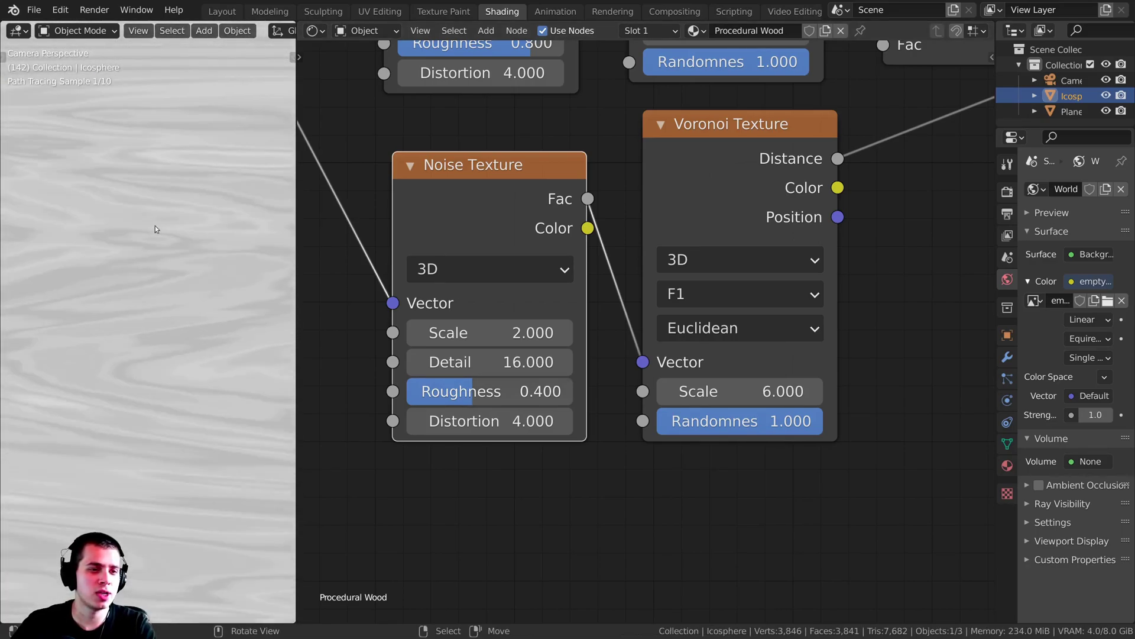
Examine the smoother pattern in the enlarged viewport and compare it with the original Voronoi Texture's preview.
key(ctrl+space)
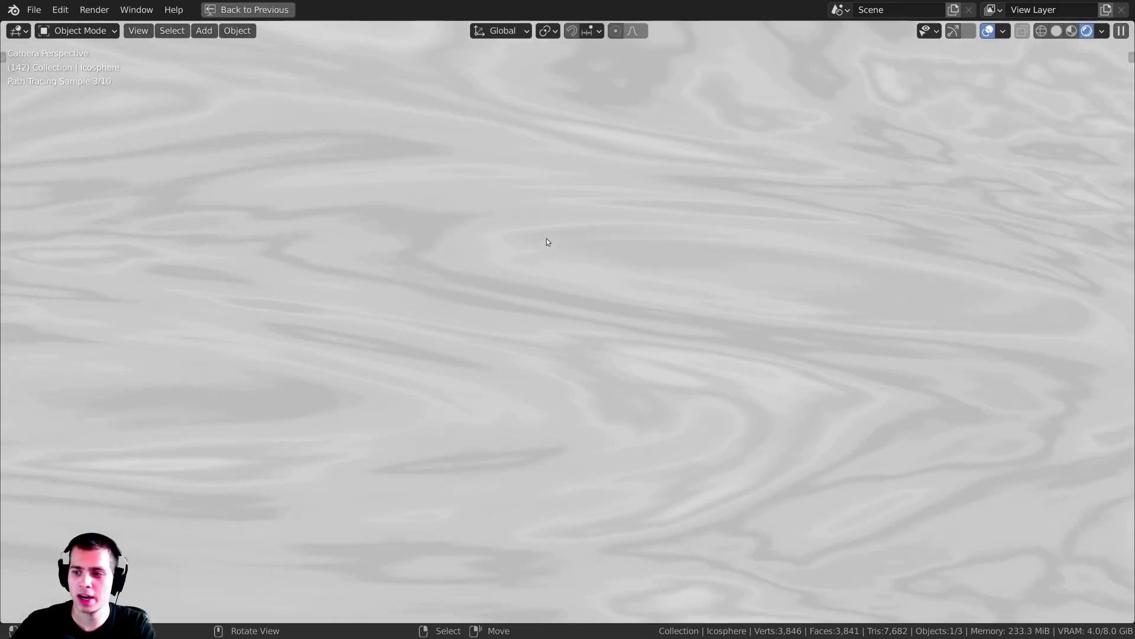
key(ctrl+space)
scroll(643, 308, down, 3)
ctrl+shift+click(709, 95)
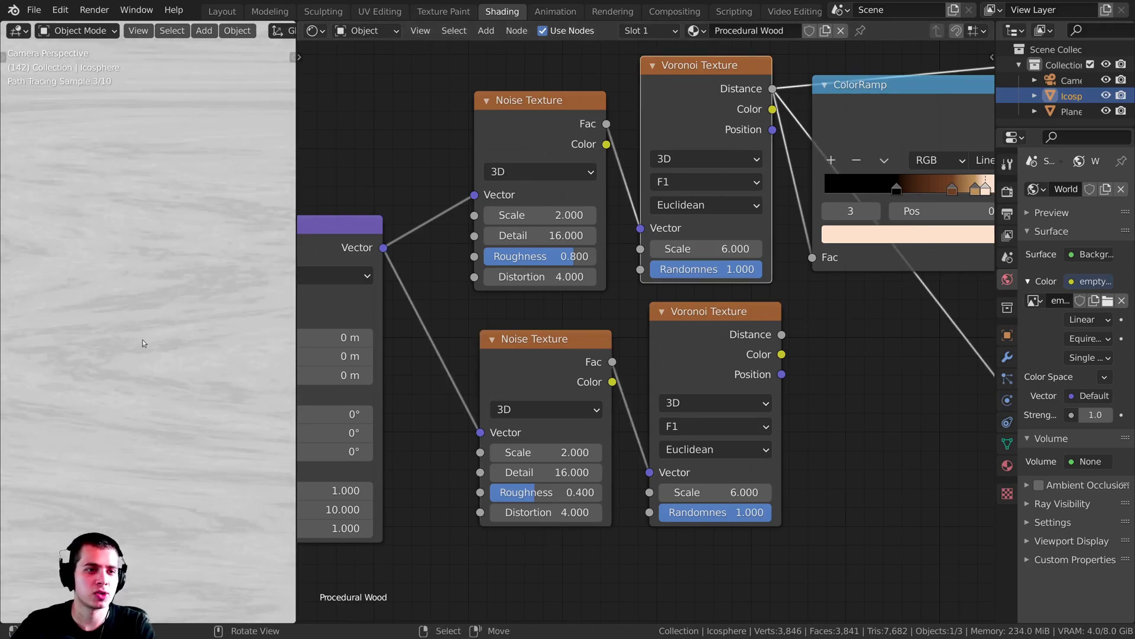
ctrl+shift+click(759, 317)
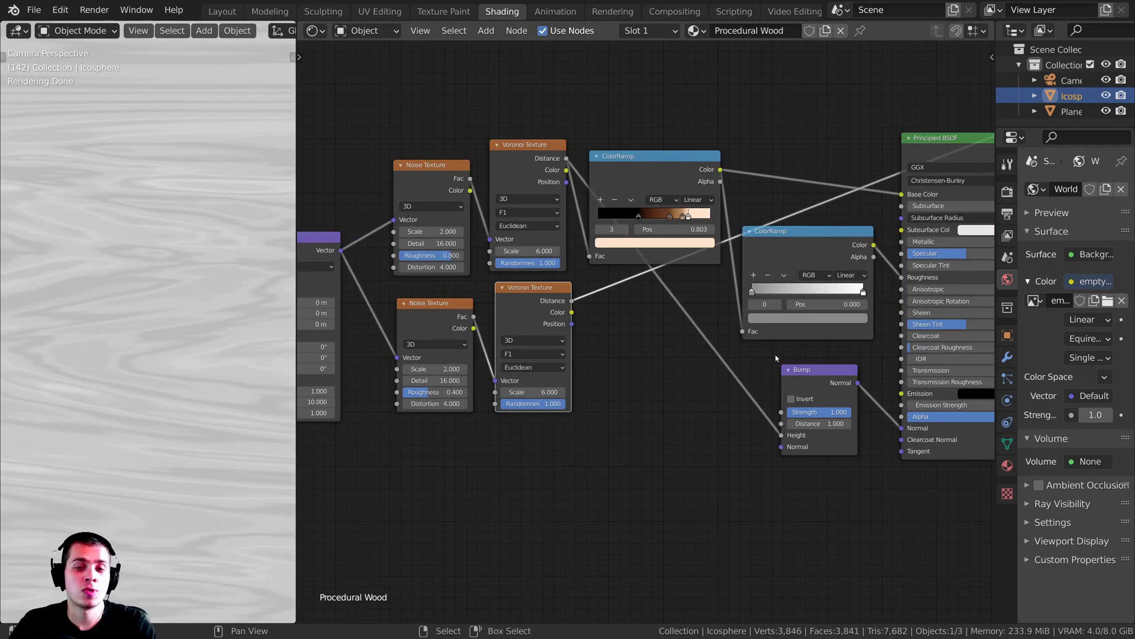
Connect the duplicated Voronoi Texture's Distance to the Bump node's Height and preview the Bump output.
mouse_move(807, 374)
mouse_down()
mouse_move(795, 361)
mouse_move(806, 383)
mouse_up()
drag(510, 169, 513, 161)
middle_drag(614, 374, 609, 355)
scroll(609, 355, up, 3)
drag(545, 269, 812, 447)
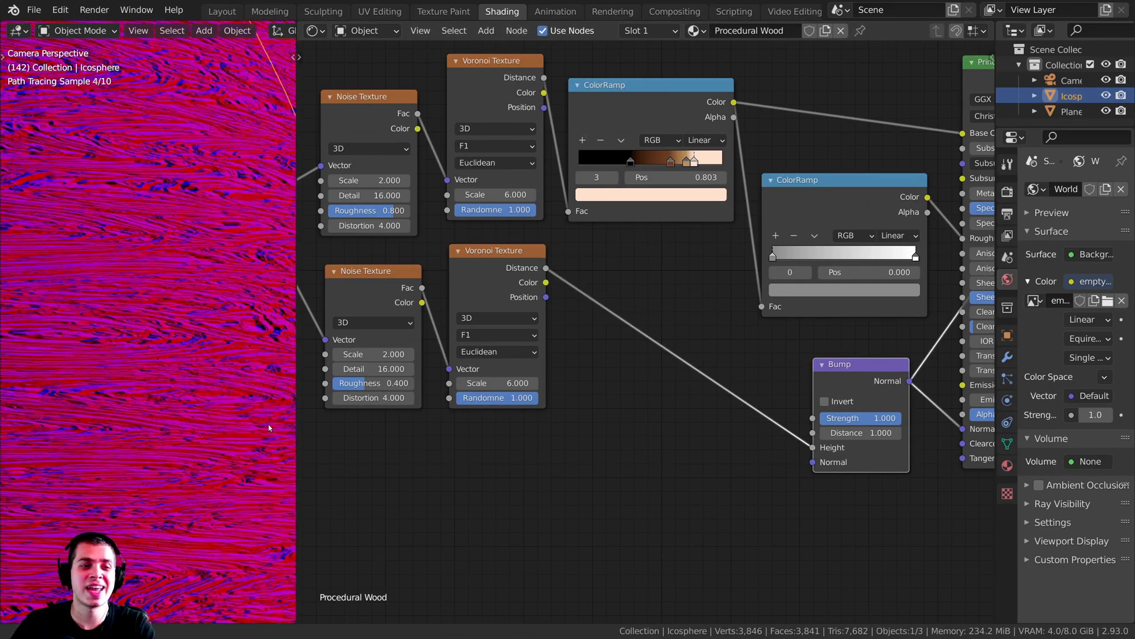
Examine the new bump pattern up close and return the preview to the Principled BSDF.
scroll(349, 371, up, 1)
middle_drag(188, 360, 152, 340)
scroll(183, 310, up, 2)
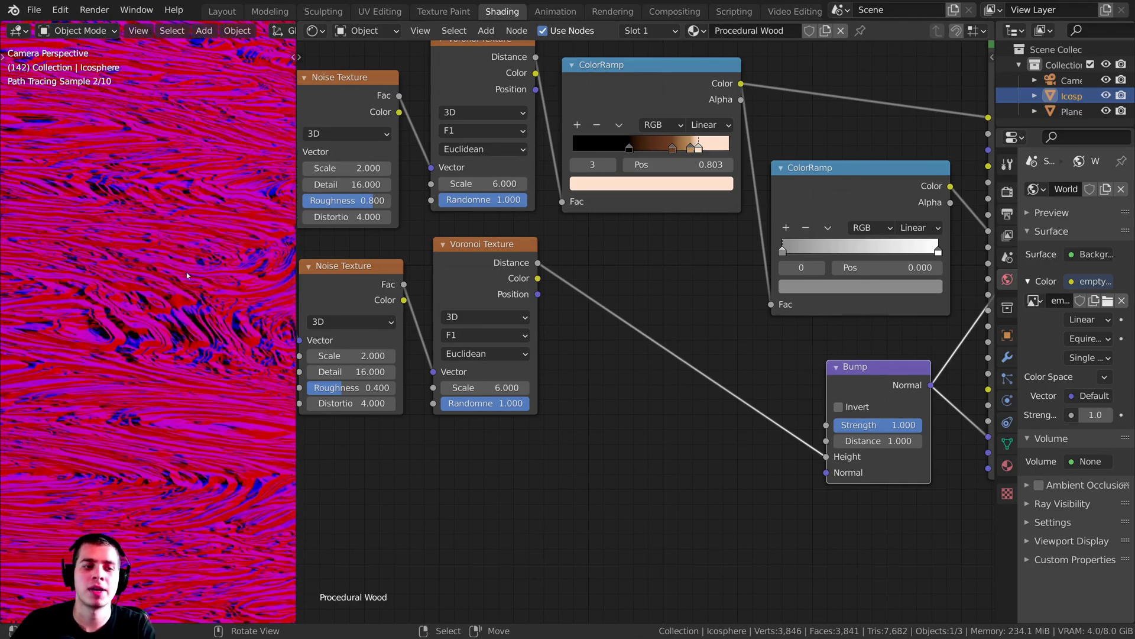
scroll(874, 502, up, 1)
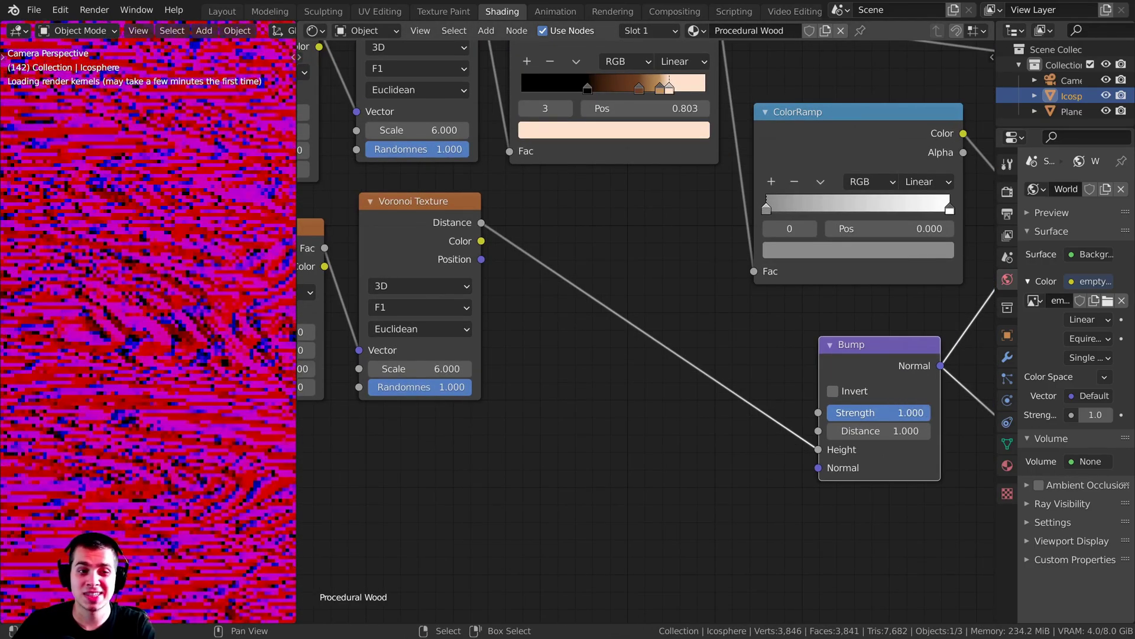
scroll(185, 342, down, 2)
scroll(590, 310, down, 5)
middle_drag(591, 310, 489, 405)
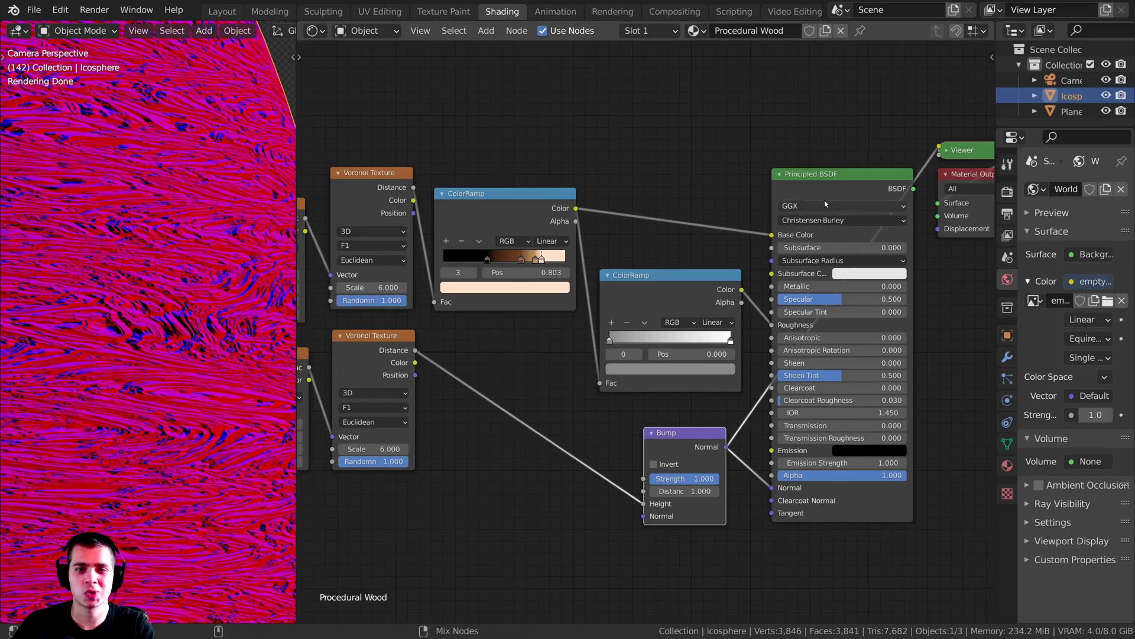
ctrl+shift+click(803, 187)
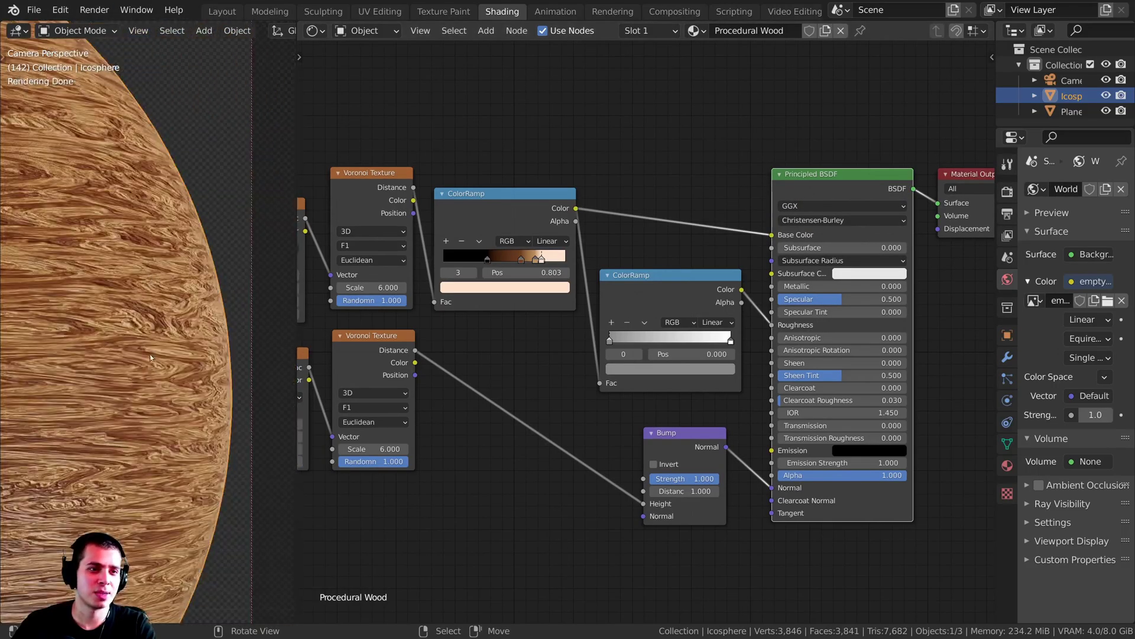
Set the Bump node's Strength to 0.1.
middle_drag(703, 486, 710, 383)
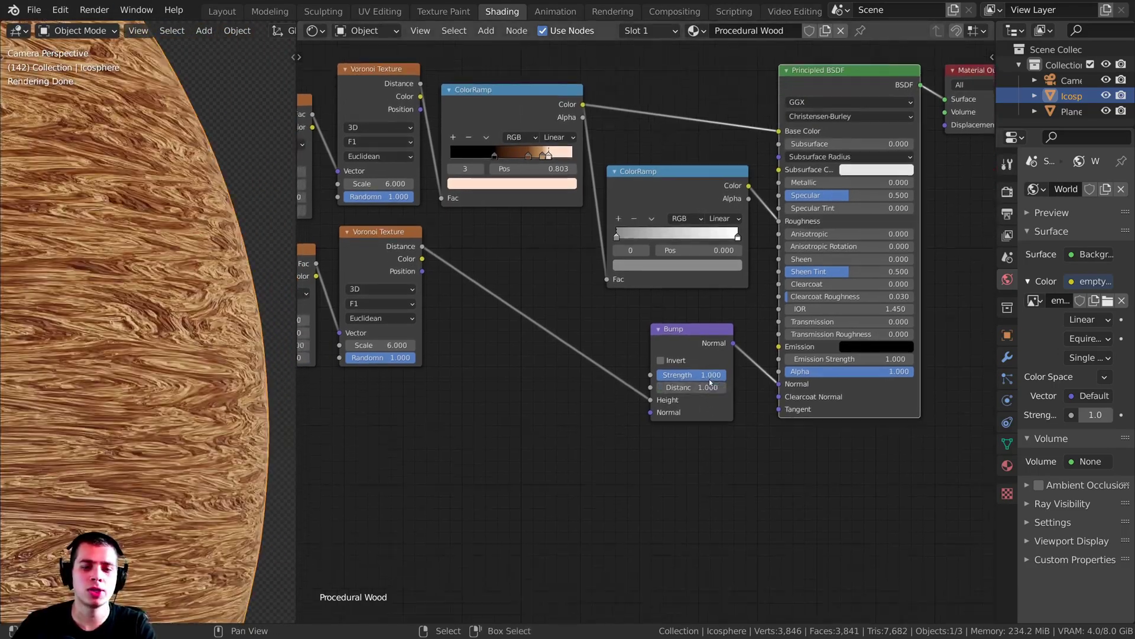
scroll(710, 383, up, 2)
click(705, 395)
text(.1)
key(Return)
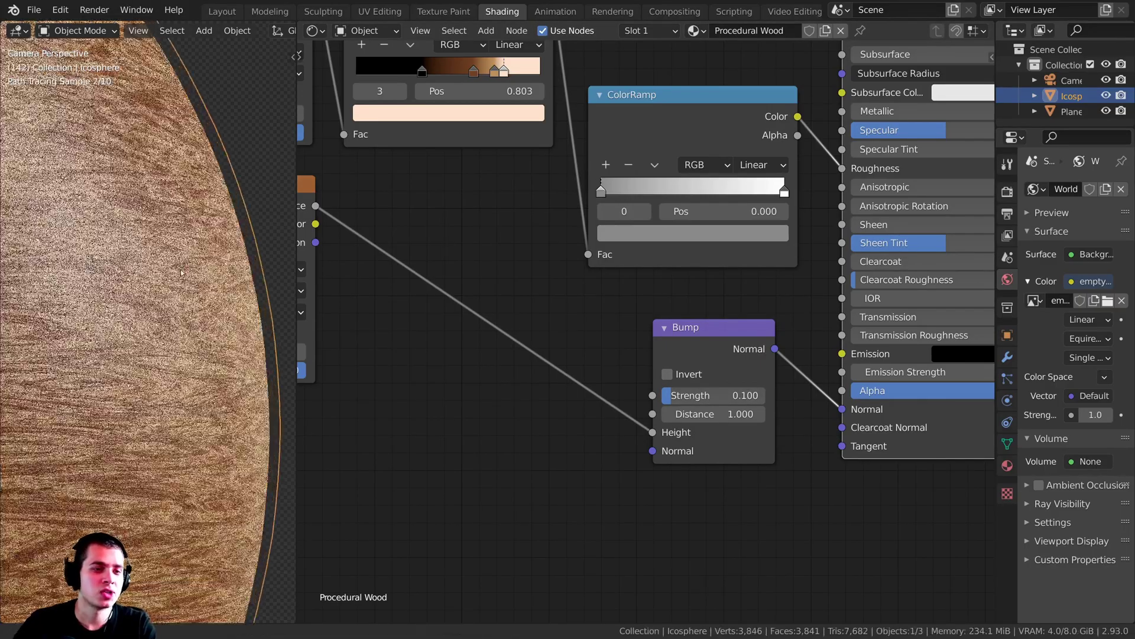
Inspect the grain up close and reconnect the Bump node's Height to the original Voronoi Texture's Distance for comparison.
scroll(165, 278, up, 3)
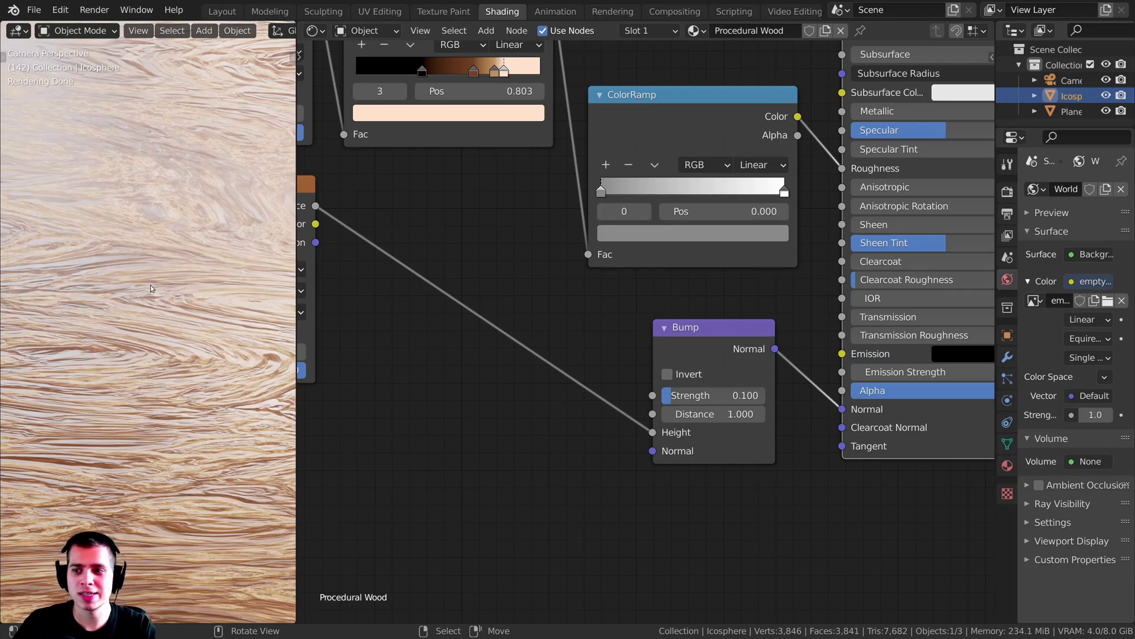
scroll(467, 237, down, 2)
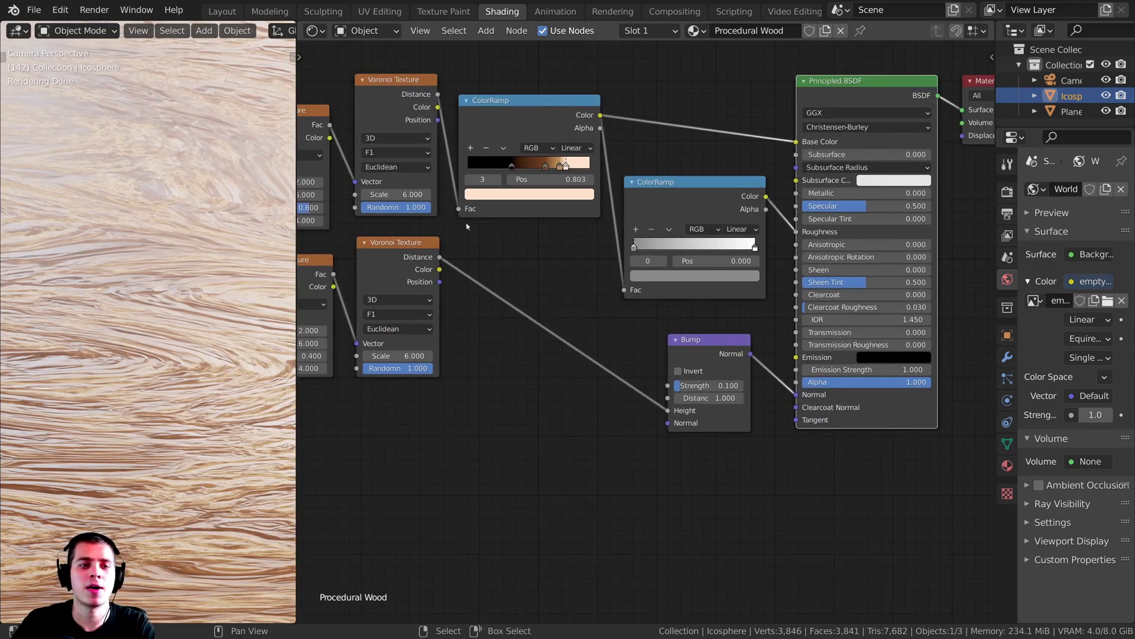
drag(438, 95, 667, 410)
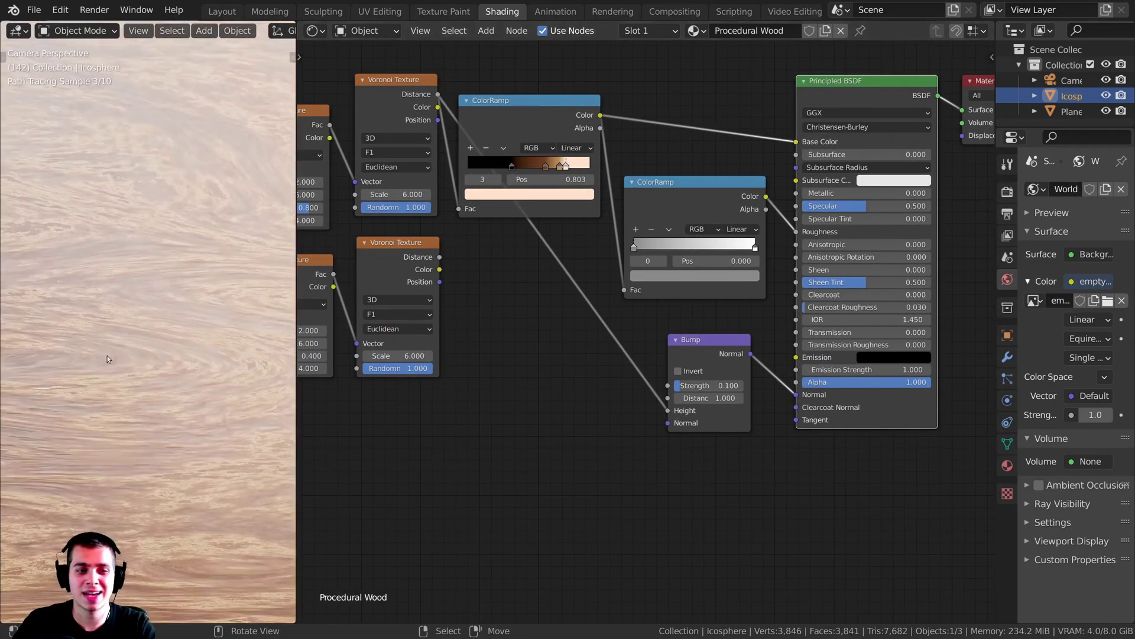
Connect the duplicated Voronoi Texture's Distance to the Bump node's Height again and inspect the wood grain up close.
scroll(447, 233, up, 2)
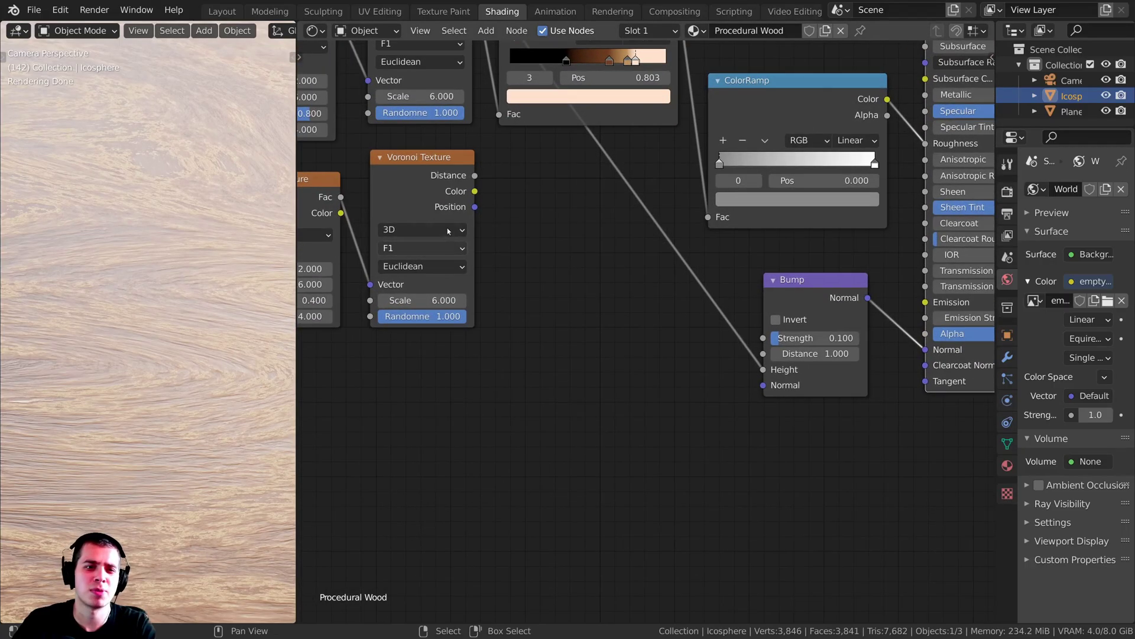
drag(475, 177, 762, 369)
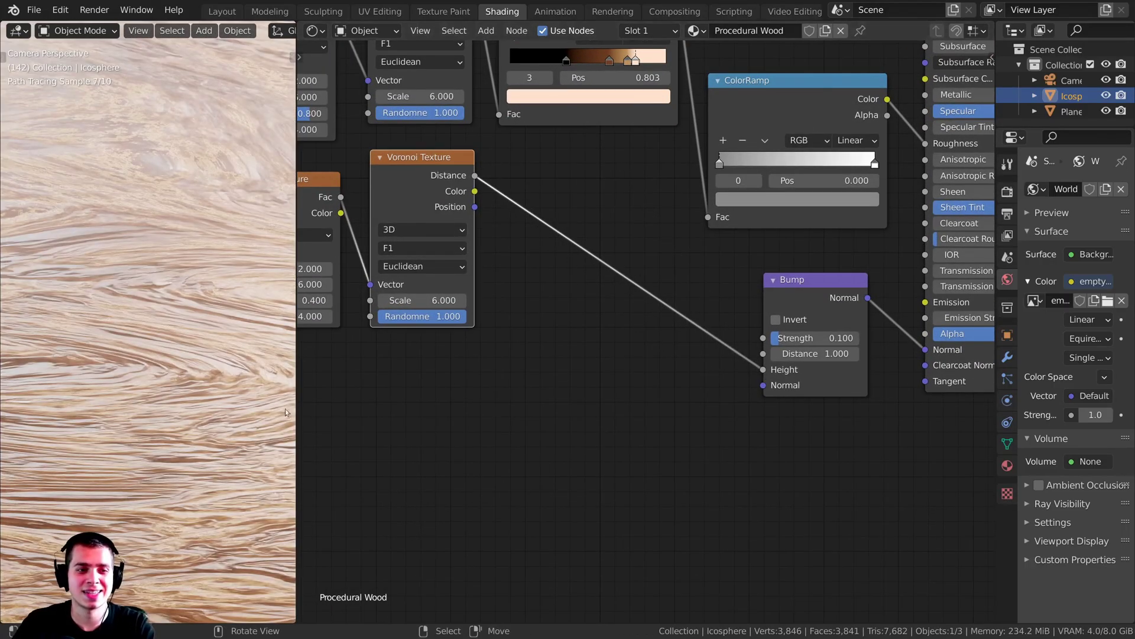
shift+middle_drag(228, 140, 195, 254)
shift+middle_drag(151, 178, 154, 322)
scroll(436, 398, down, 5)
middle_drag(435, 398, 356, 462)
scroll(627, 366, up, 6)
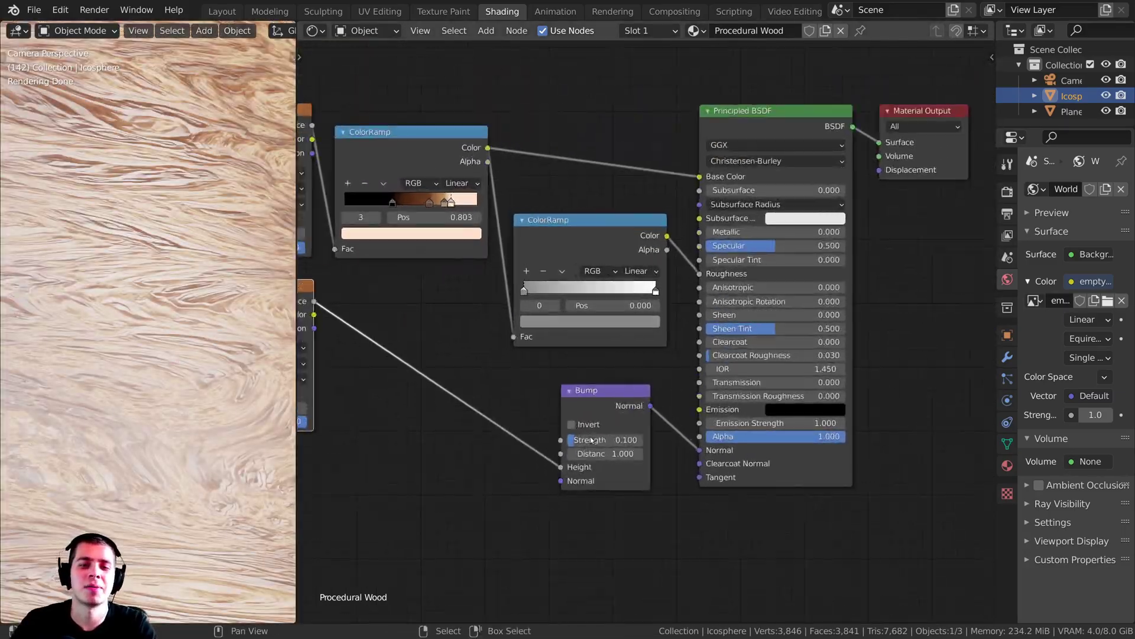
Try a Bump Strength of 0.224 to compare the effect, and restore the Strength to 0.1.
drag(587, 440, 627, 440)
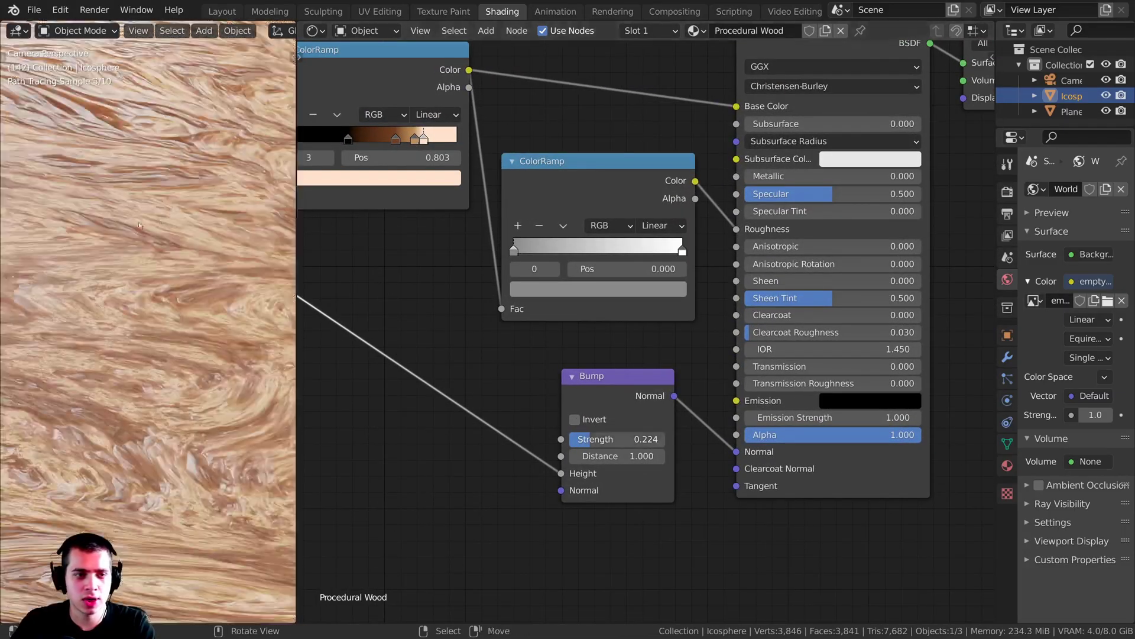
click(621, 437)
text(0.1)
key(Return)
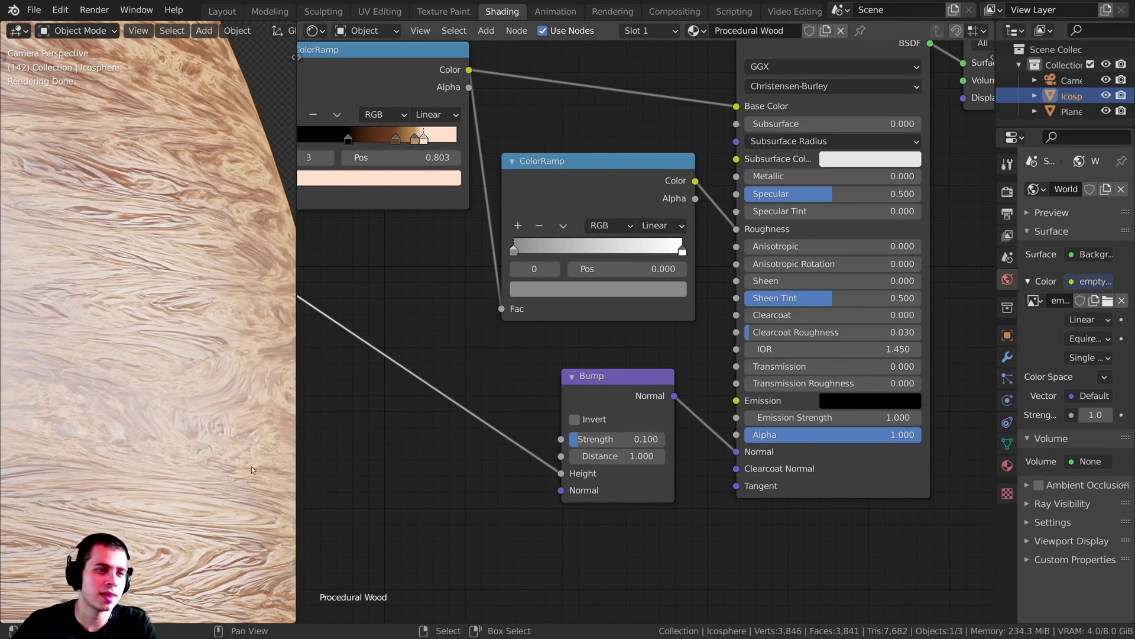
Bring the whole wood sphere and the full node tree into view, and save Procedural Wood2.blend.
scroll(76, 146, down, 3)
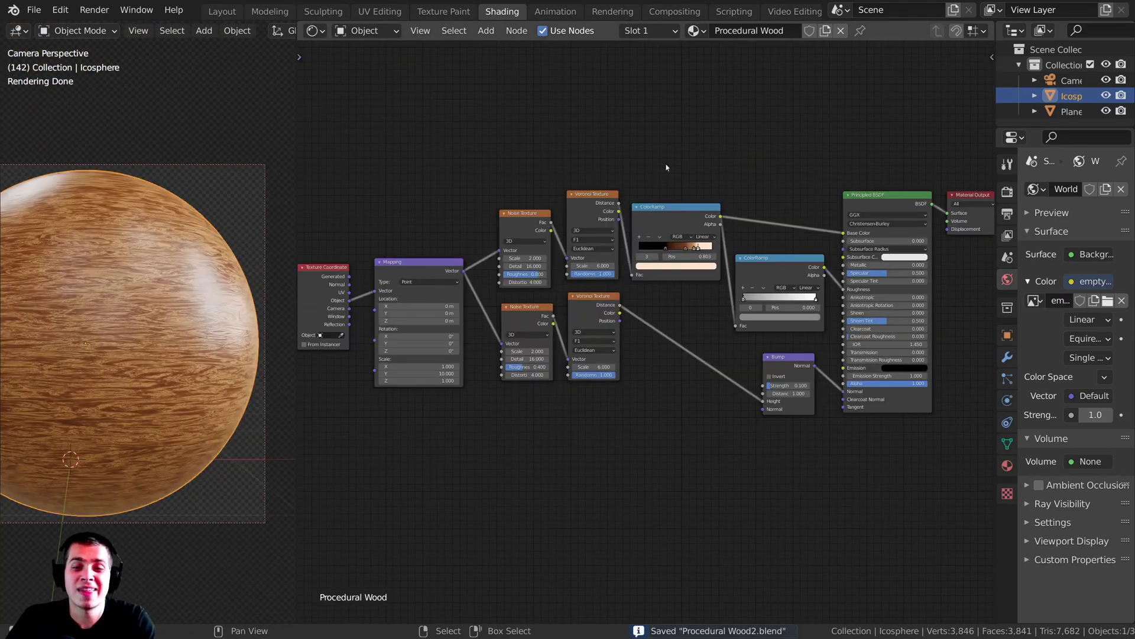
key(a)
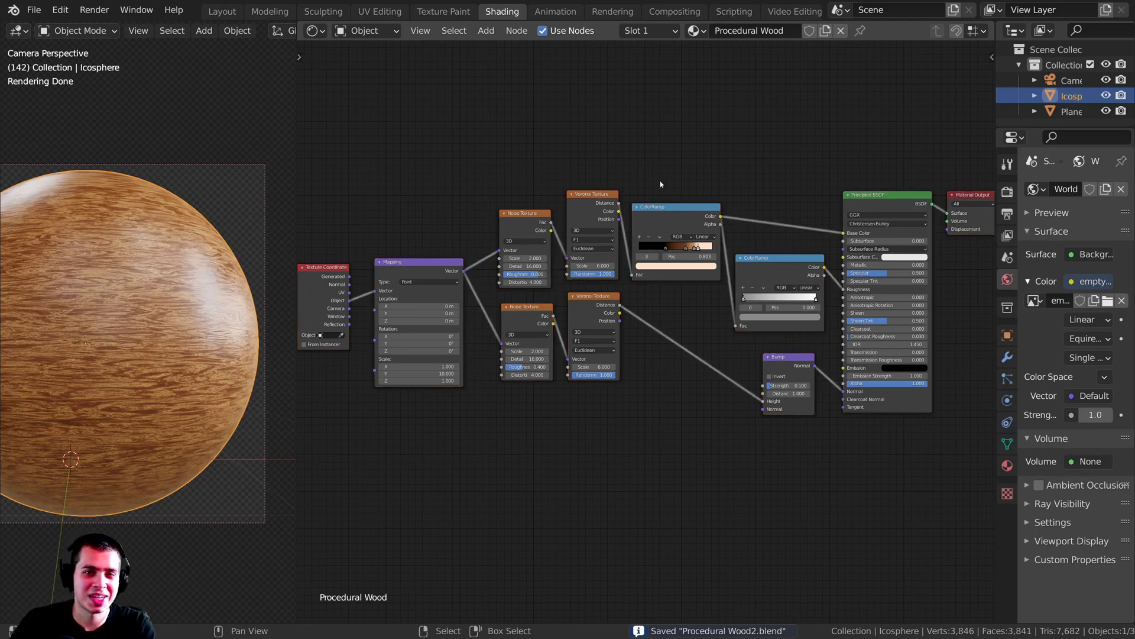
scroll(192, 313, up, 2)
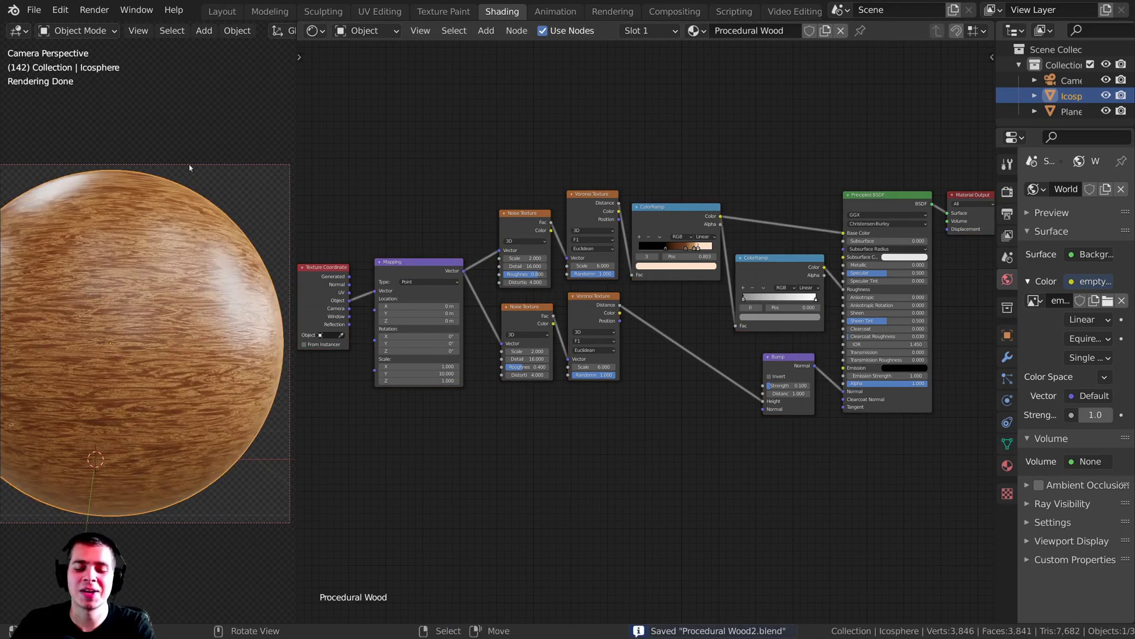
Show the finished render result and examine the wood sphere's grain and reflections.
key(F11)
middle_drag(786, 324, 935, 342)
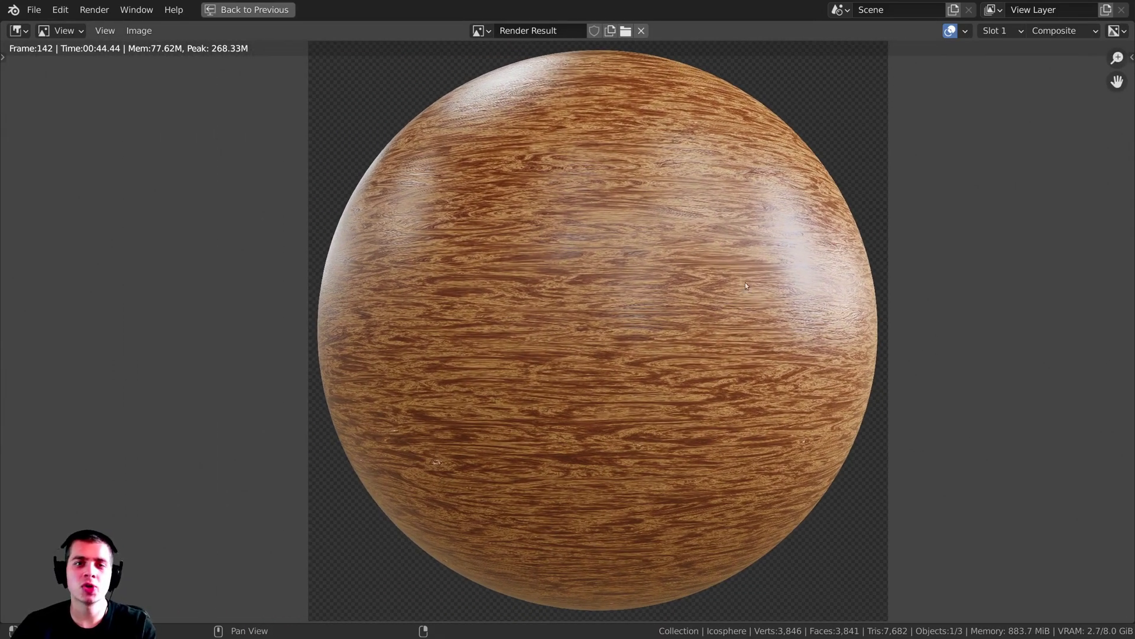
middle_drag(920, 385, 943, 338)
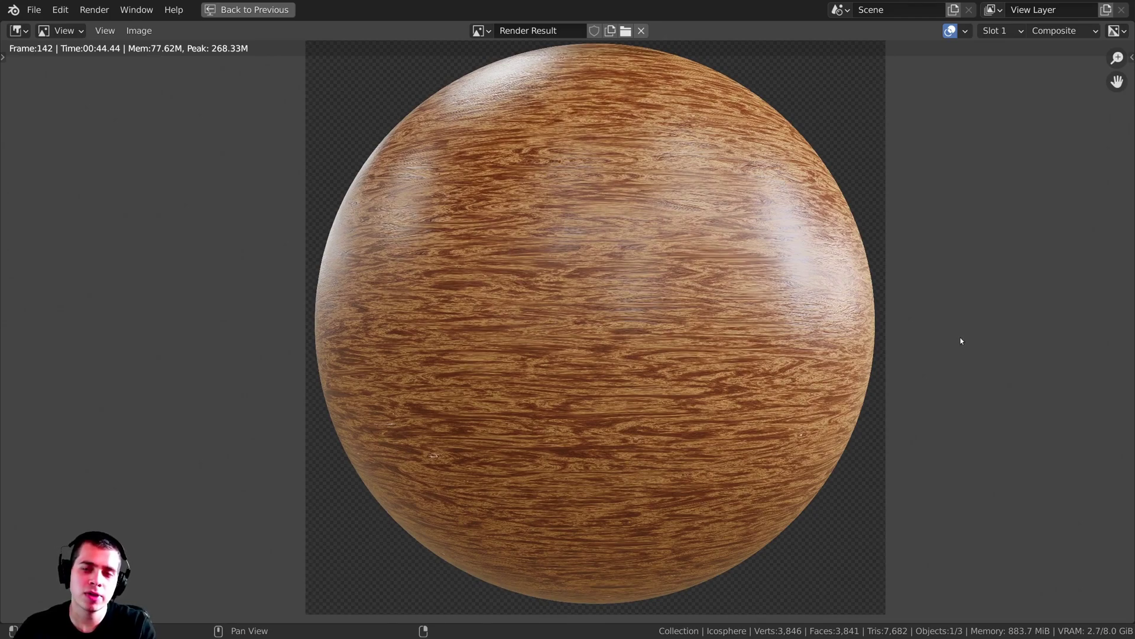